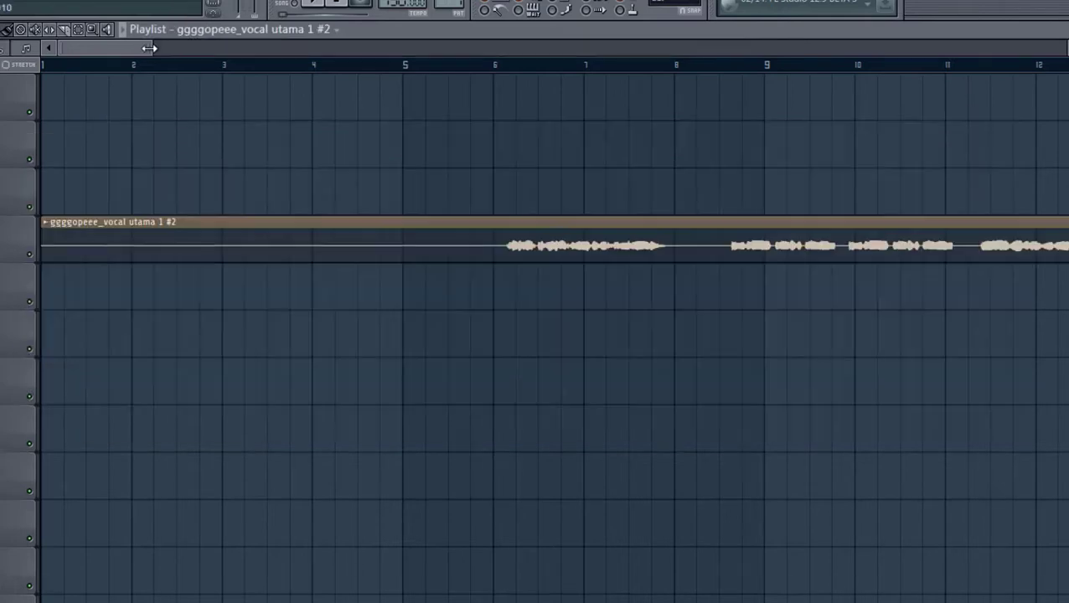
Trim the silent intro off the vocal clip, align its first phrase with bar 1, and audition it.
{"action": "scroll", "coordinate": [222, 71], "scroll_direction": "down", "scroll_amount": 3}
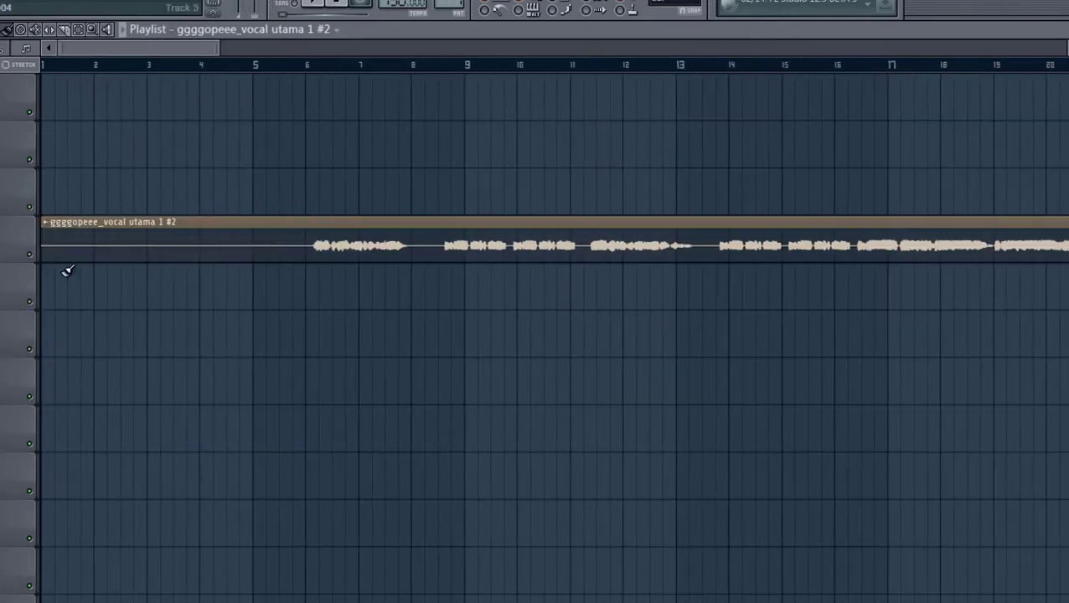
{"action": "left_click_drag", "start_coordinate": [43, 254], "coordinate": [203, 261]}
{"action": "left_click_drag", "start_coordinate": [228, 47], "coordinate": [81, 48]}
{"action": "key", "text": "space"}
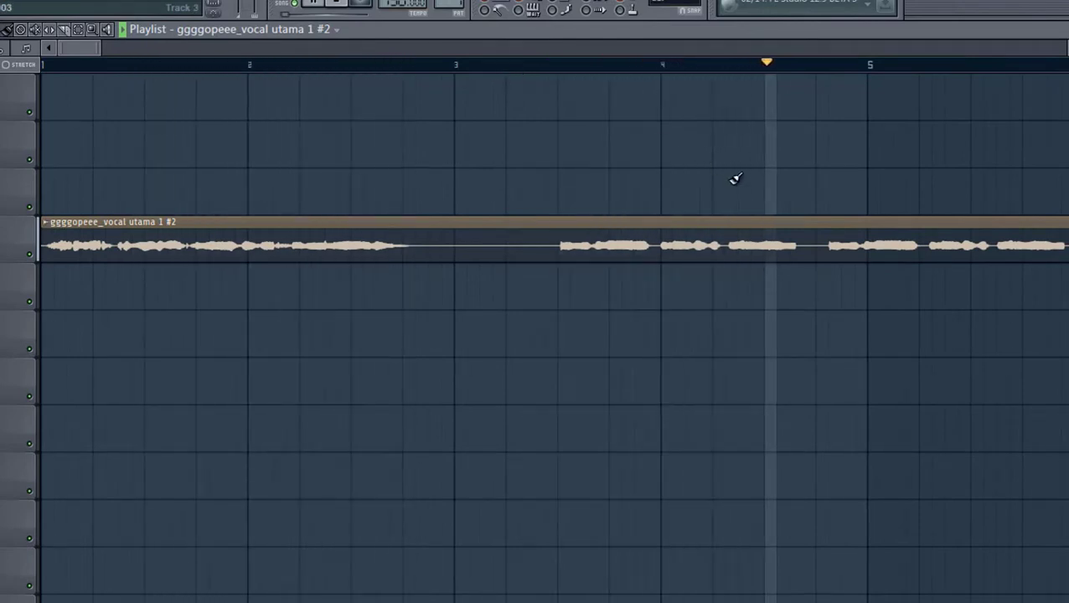
{"action": "key", "text": "space"}
Trim the first phrase off the vocal clip, shift it to bar 1, and delete the section after about bar 3.5.
{"action": "left_click_drag", "start_coordinate": [43, 256], "coordinate": [560, 269]}
{"action": "left_click_drag", "start_coordinate": [587, 249], "coordinate": [69, 295]}
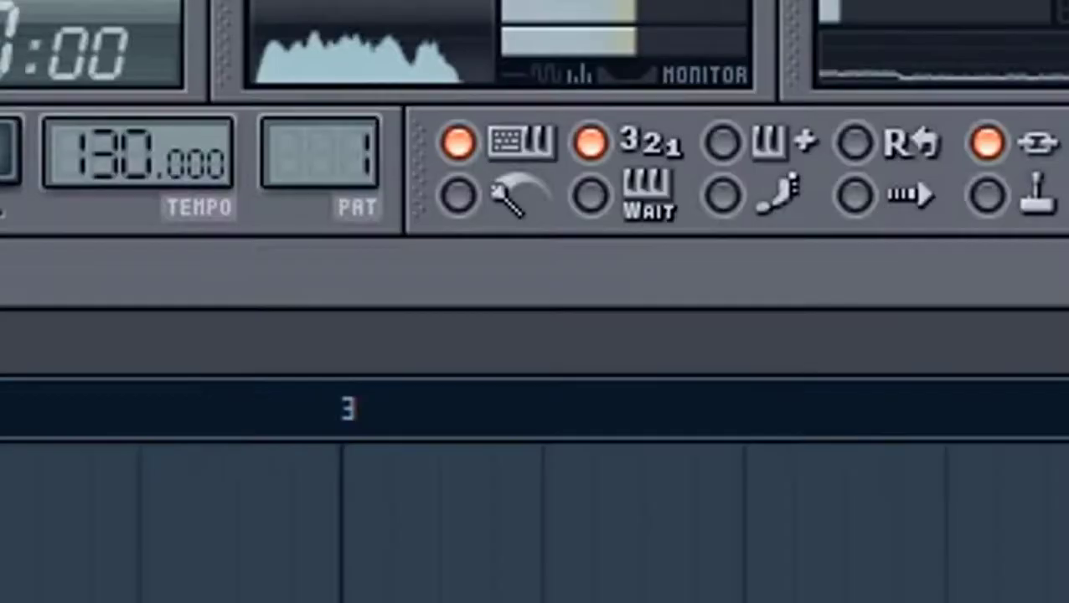
{"action": "key", "text": "space"}
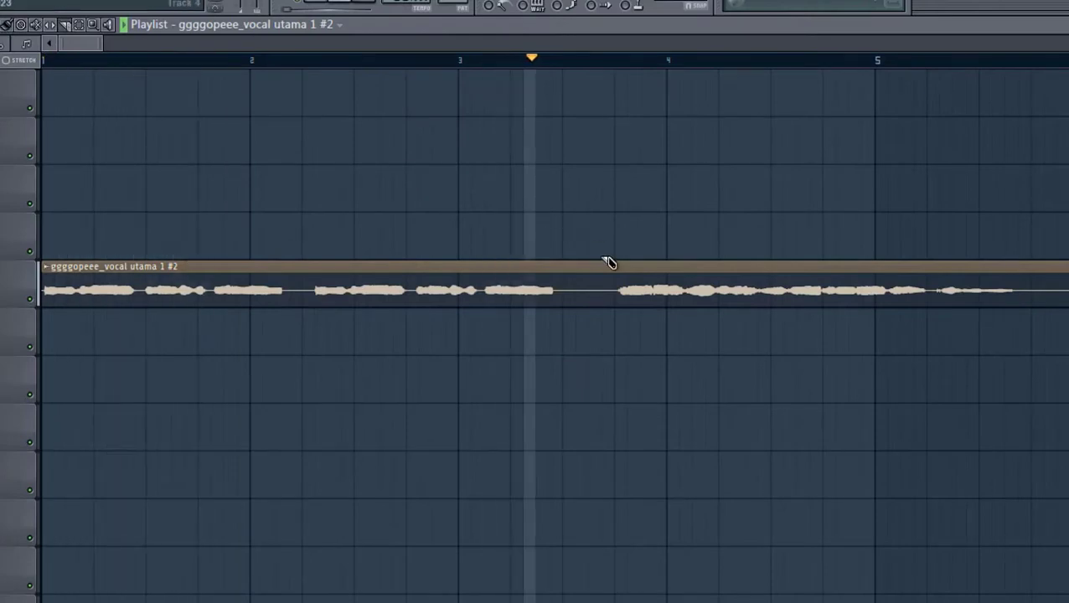
{"action": "key", "text": "space"}
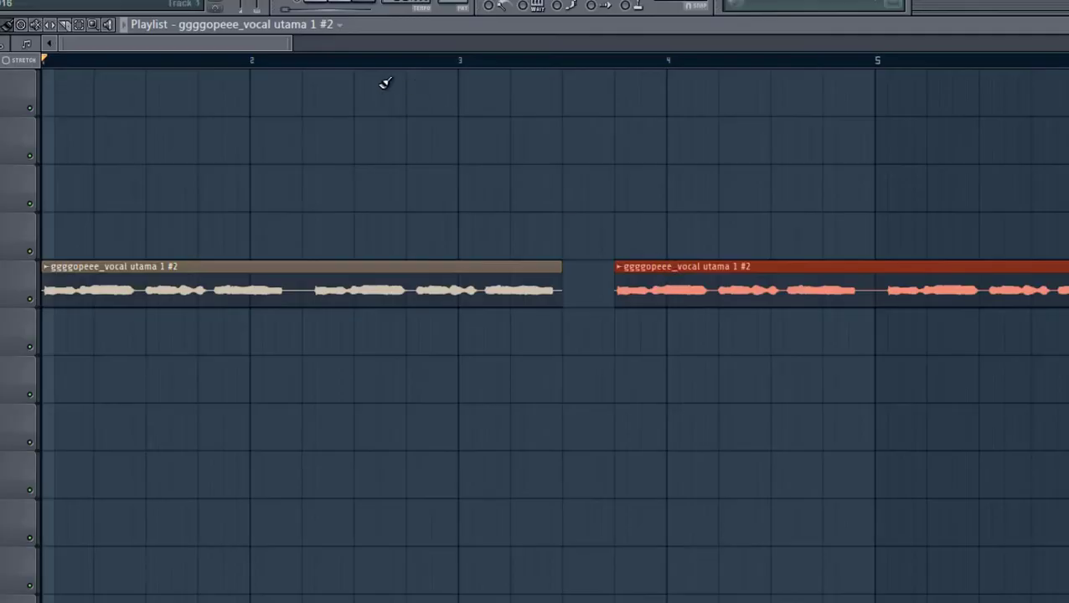
{"action": "key", "text": "Delete"}
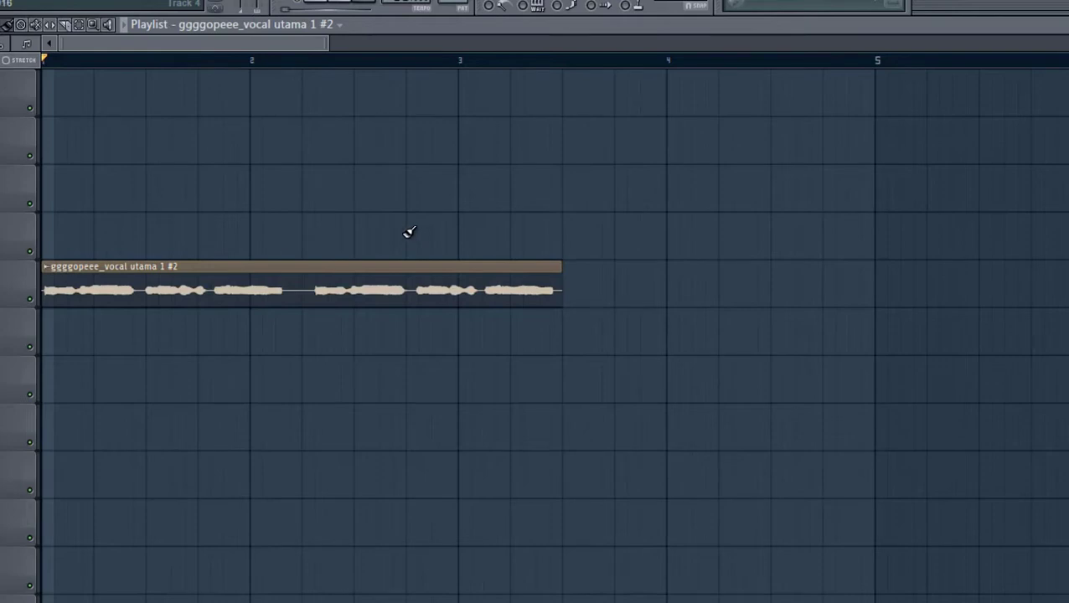
Load Ohmicide_vstwin into the first effect slot of mixer Insert 1.
{"action": "key", "text": "F9"}
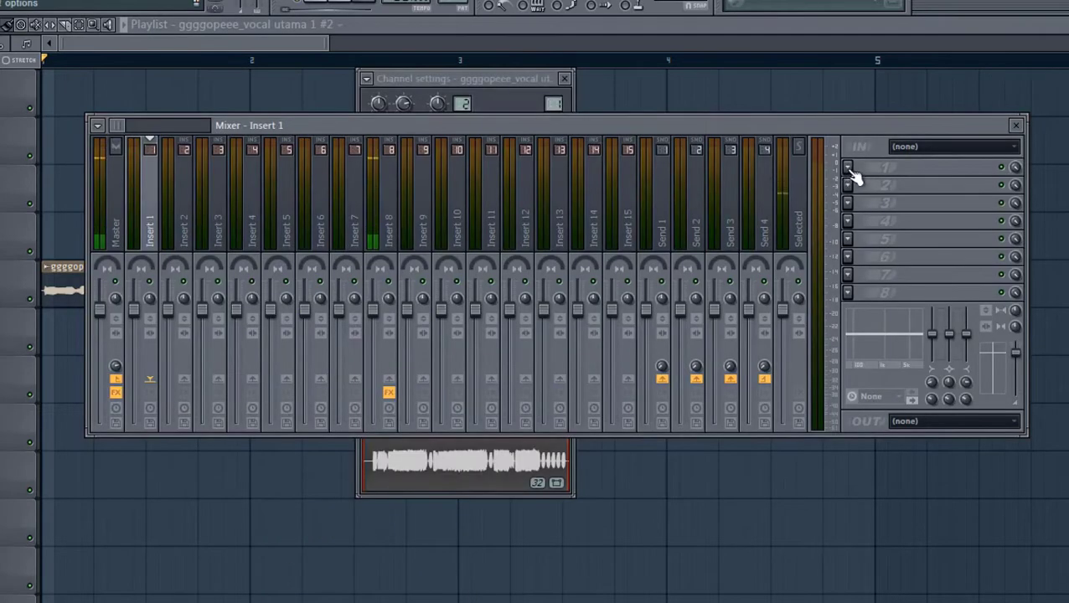
{"action": "left_click", "coordinate": [849, 169]}
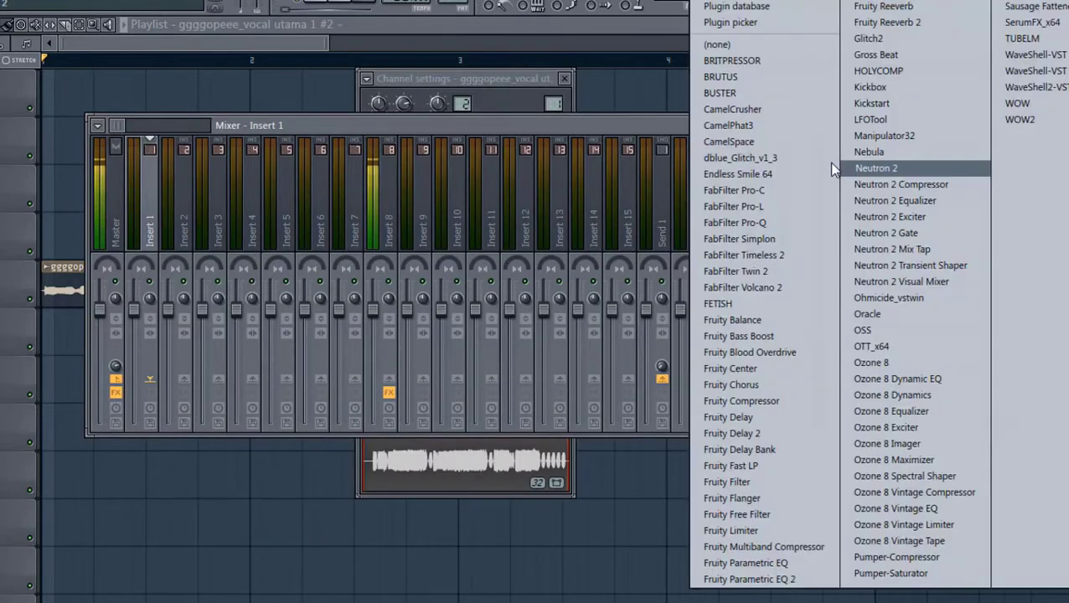
{"action": "left_click", "coordinate": [863, 299]}
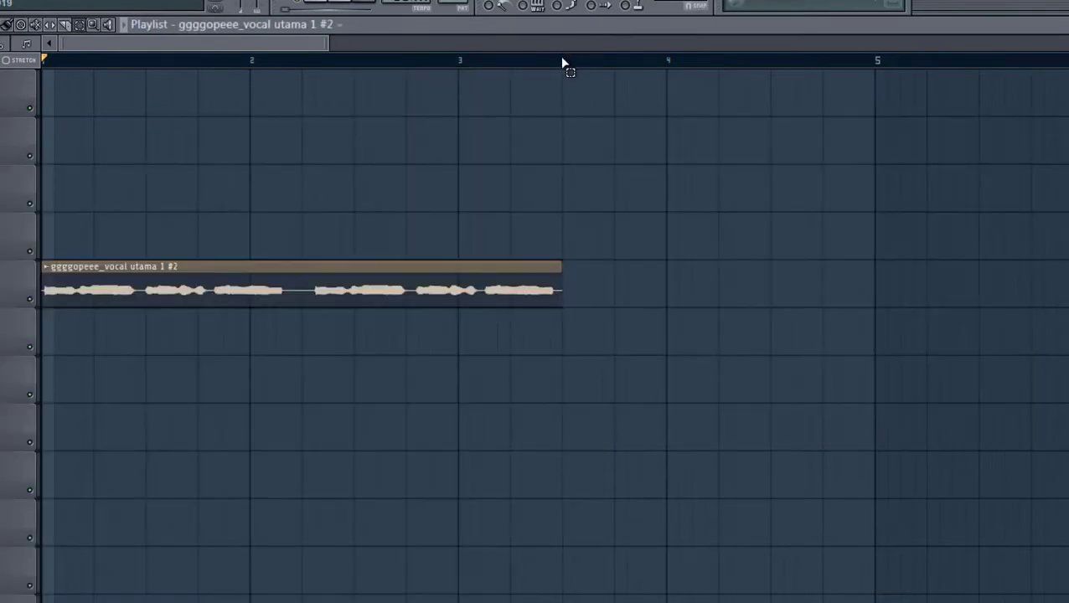
Select the vocal clip's full range from bar 1 to about bar 3.5, open its channel settings, and loop playback.
{"action": "left_click_drag", "start_coordinate": [563, 62], "coordinate": [42, 60]}
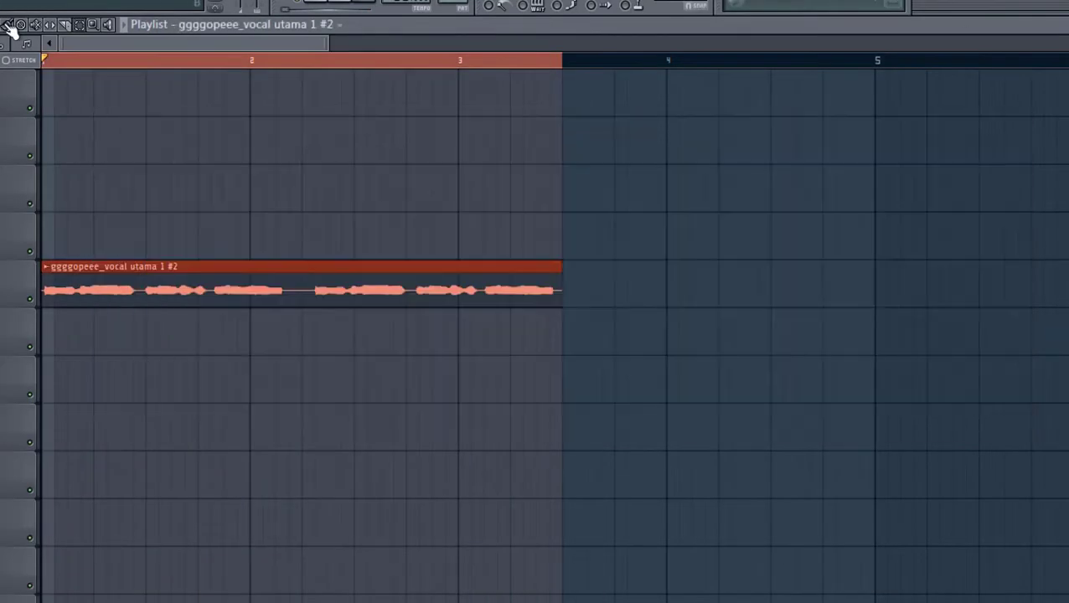
{"action": "double_click", "coordinate": [181, 266]}
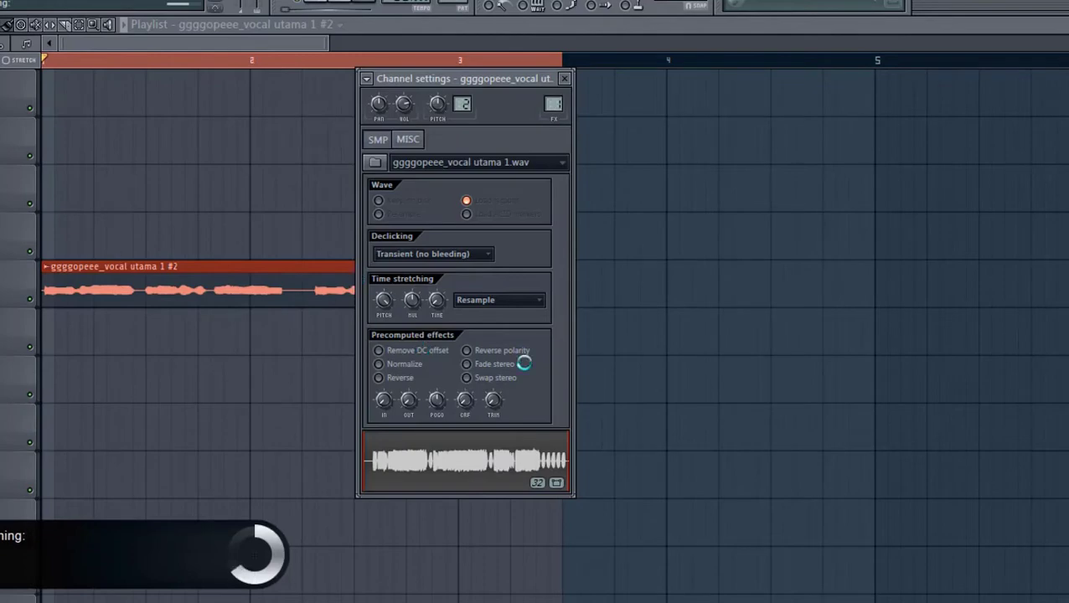
{"action": "key", "text": "space"}
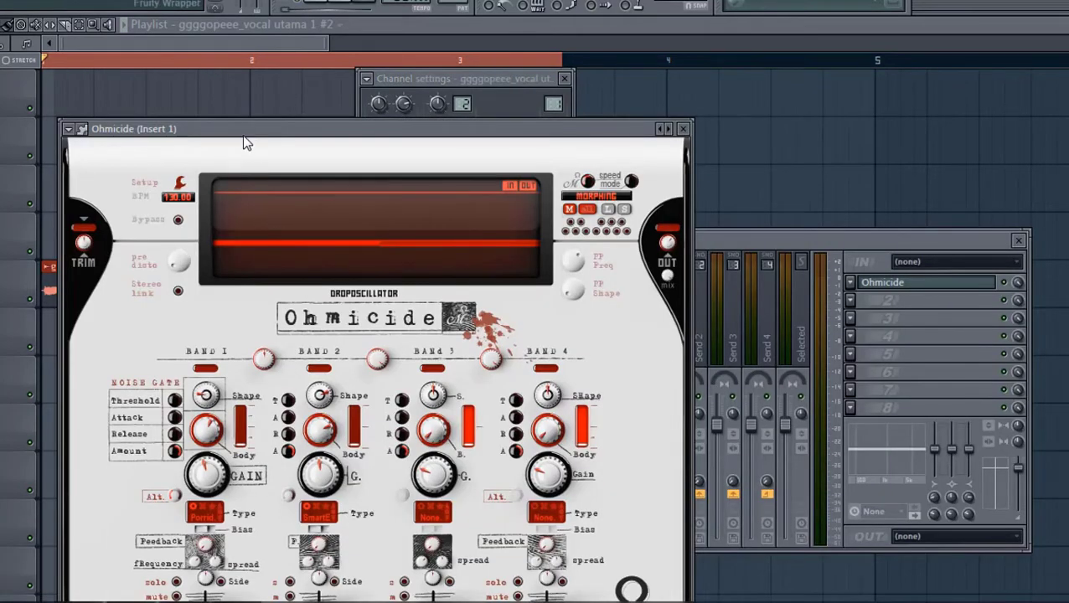
Lower Ohmicide's Band 1 gain to slightly above 0 dB and raise its body to about 100%, keeping the shape toward phat.
{"action": "left_click_drag", "start_coordinate": [243, 130], "coordinate": [292, 81]}
{"action": "left_click_drag", "start_coordinate": [257, 423], "coordinate": [257, 426]}
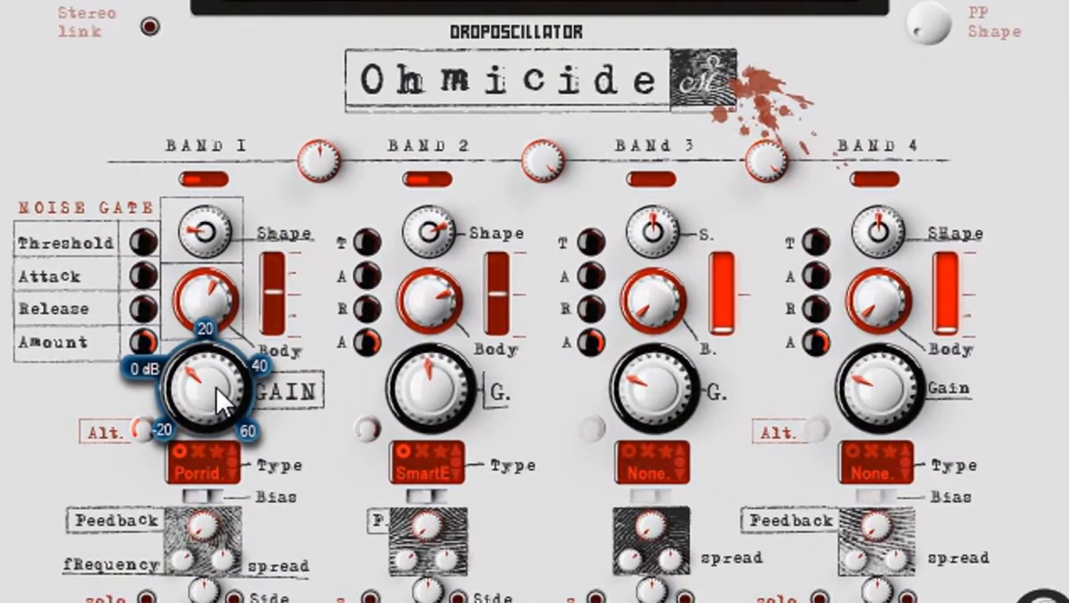
{"action": "left_click", "coordinate": [206, 297]}
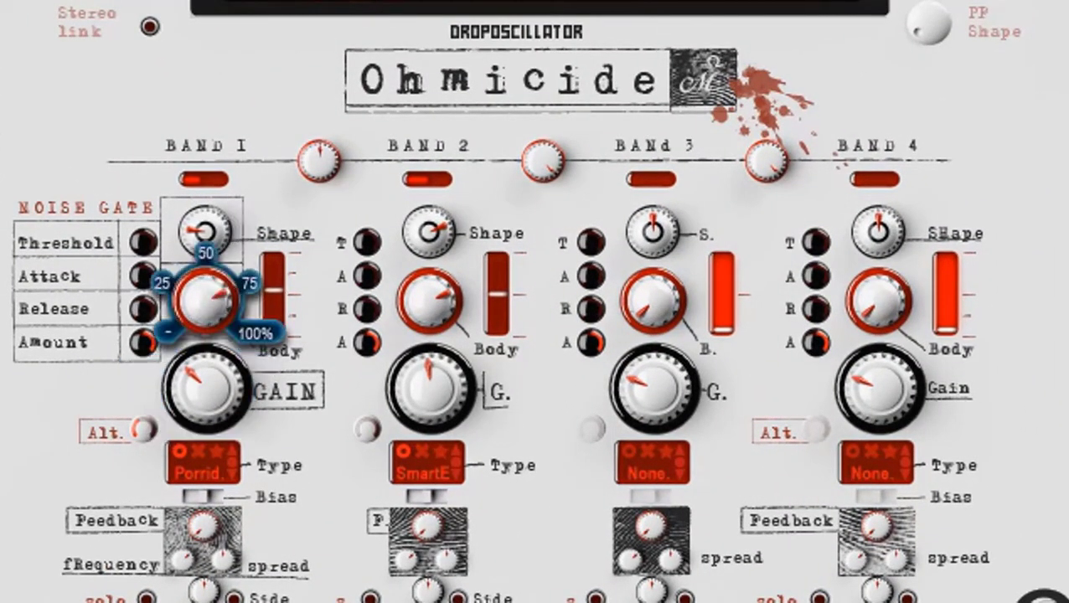
{"action": "left_click", "coordinate": [193, 227]}
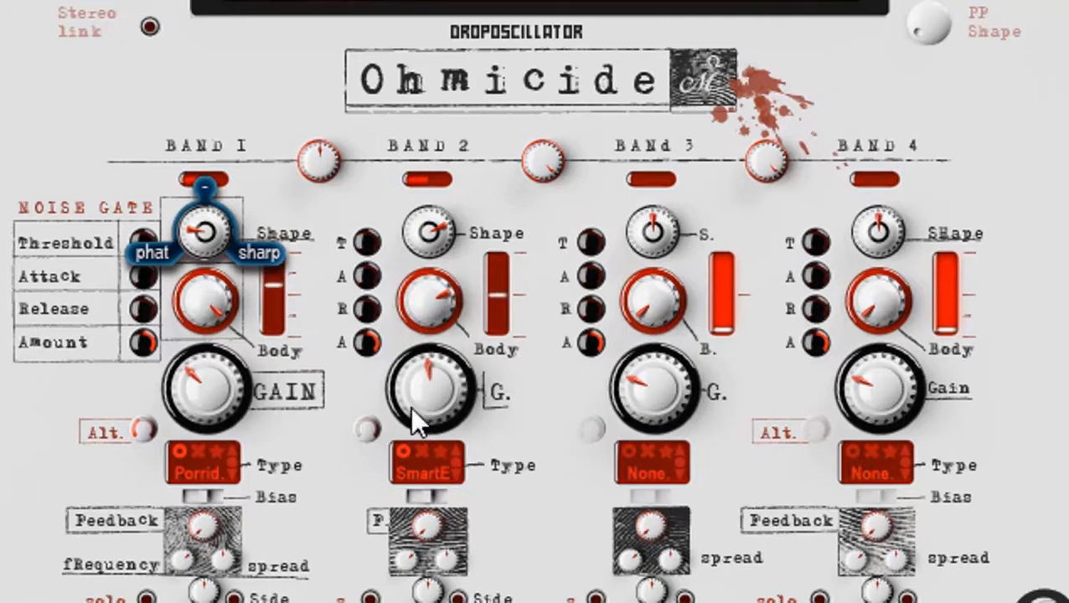
Lower Ohmicide's Band 2 gain to +10.2 dB and change its distortion type to Rectifier.
{"action": "left_click", "coordinate": [431, 388]}
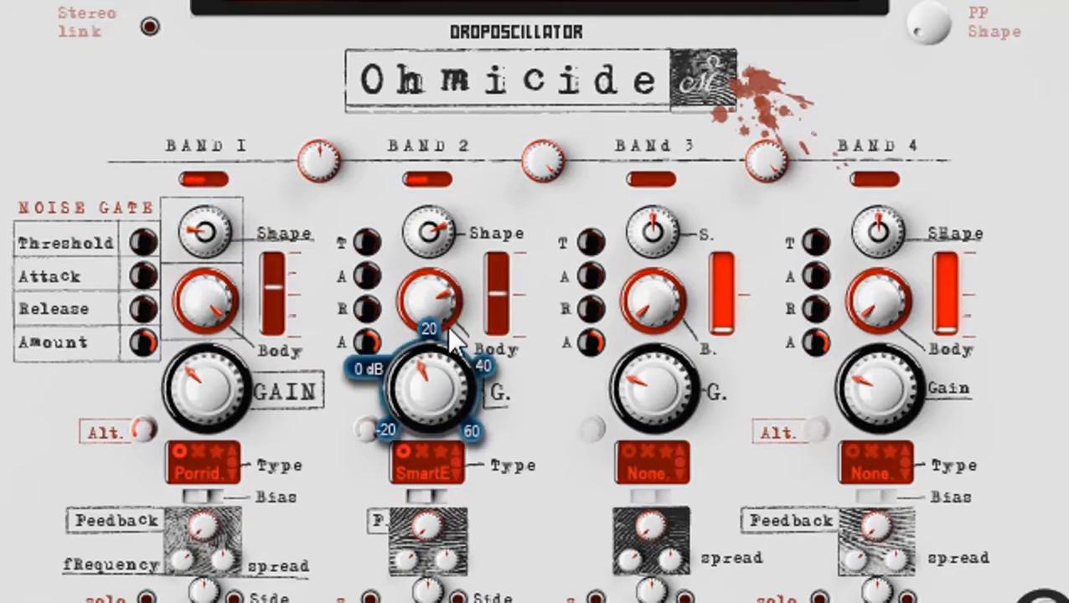
{"action": "left_click", "coordinate": [457, 475]}
{"action": "left_click", "coordinate": [457, 475]}
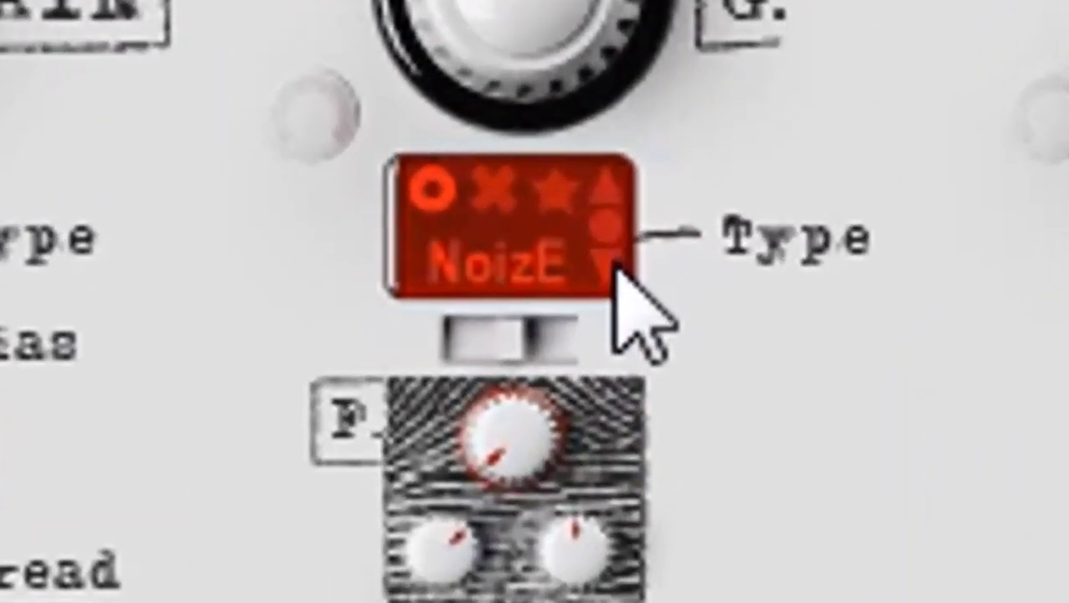
{"action": "left_click", "coordinate": [456, 475]}
{"action": "left_click", "coordinate": [616, 268]}
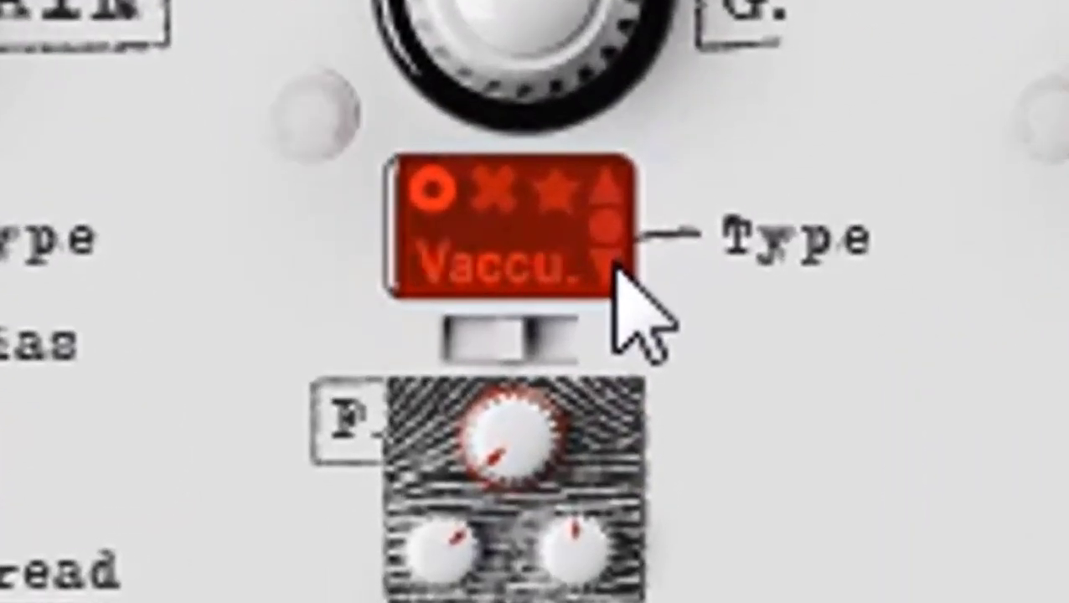
{"action": "left_click", "coordinate": [616, 268]}
{"action": "left_click", "coordinate": [616, 268]}
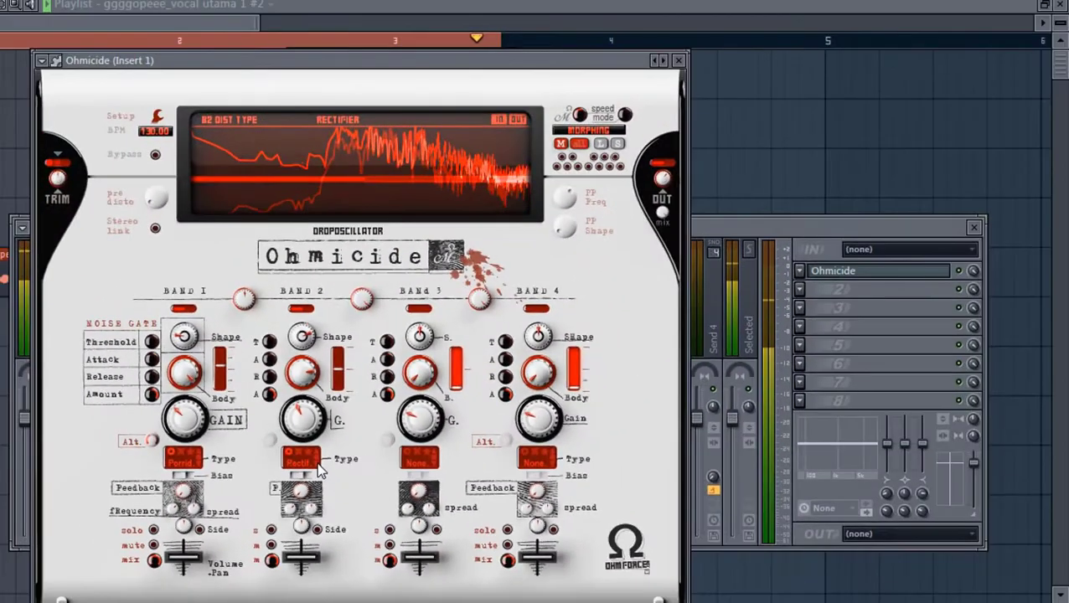
Add Fruity Parametric EQ 2 to the second effect slot of Insert 1 using the plugin picker.
{"action": "left_click", "coordinate": [703, 230]}
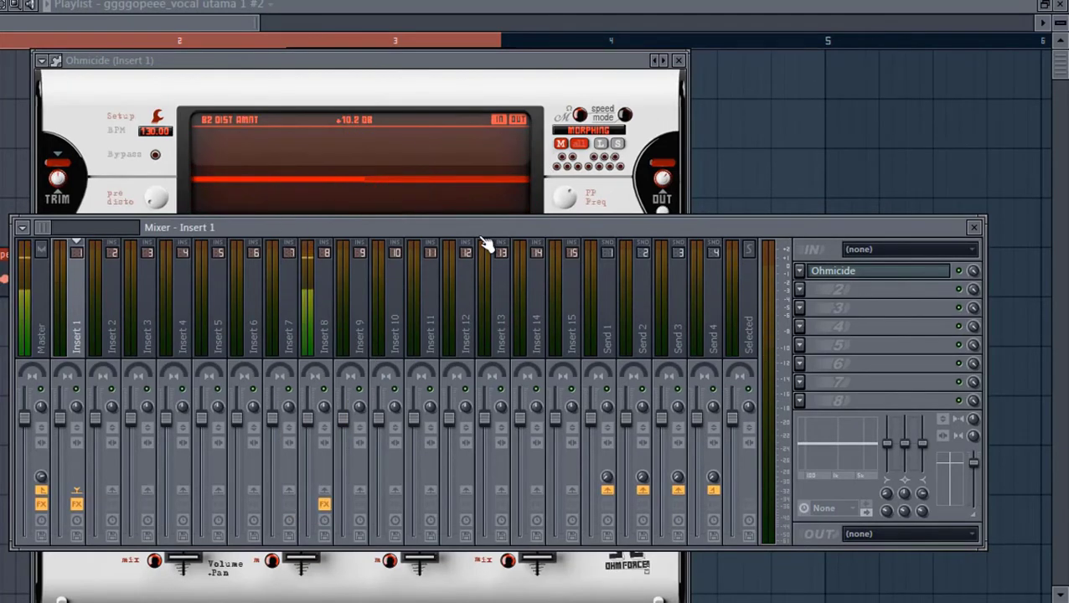
{"action": "key", "text": "space"}
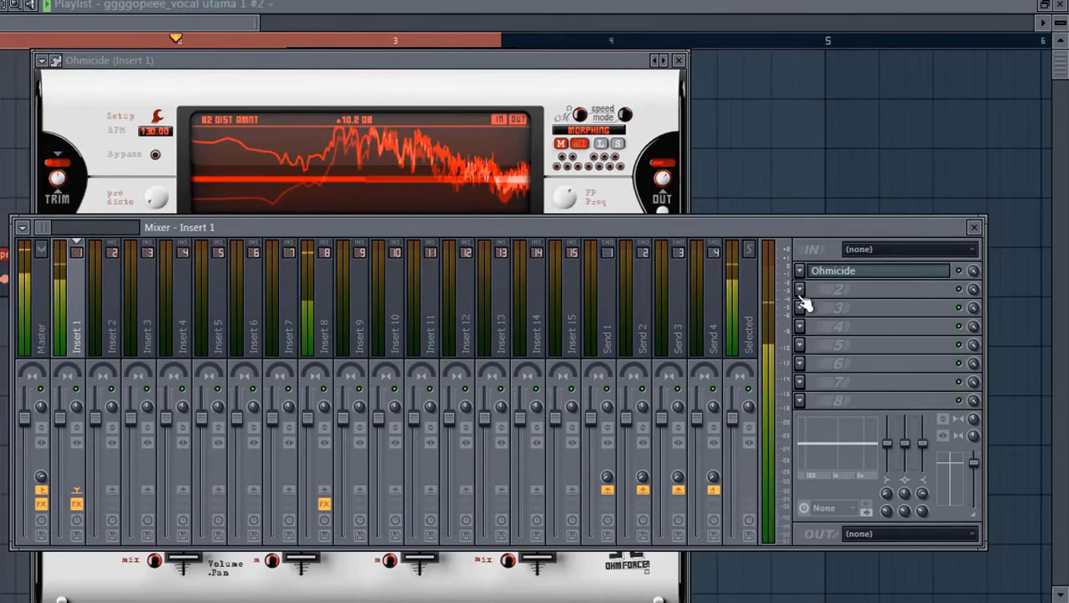
{"action": "left_click", "coordinate": [801, 303]}
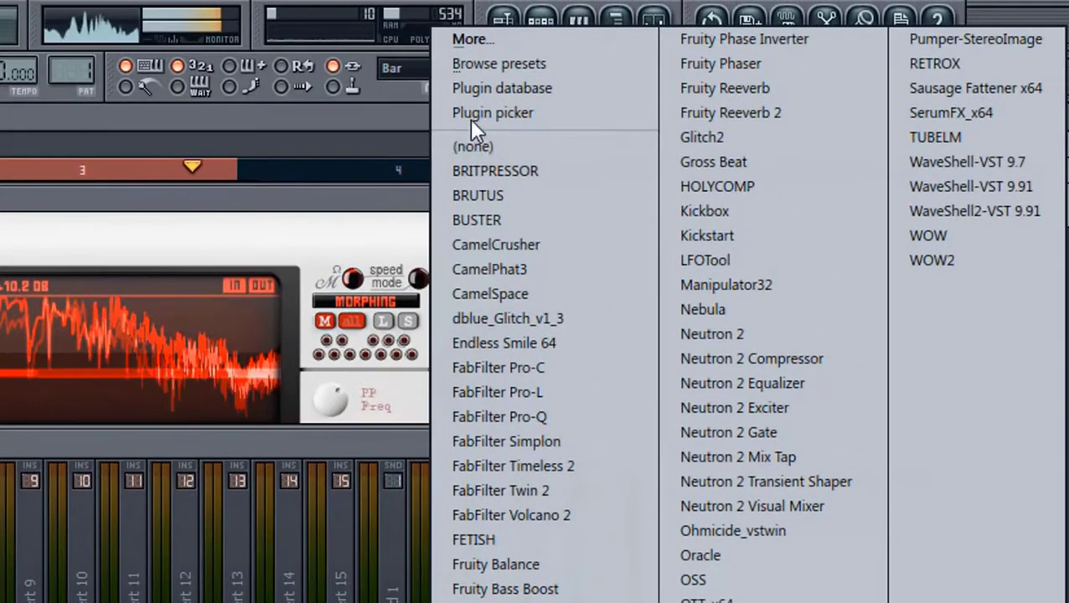
{"action": "left_click", "coordinate": [473, 105]}
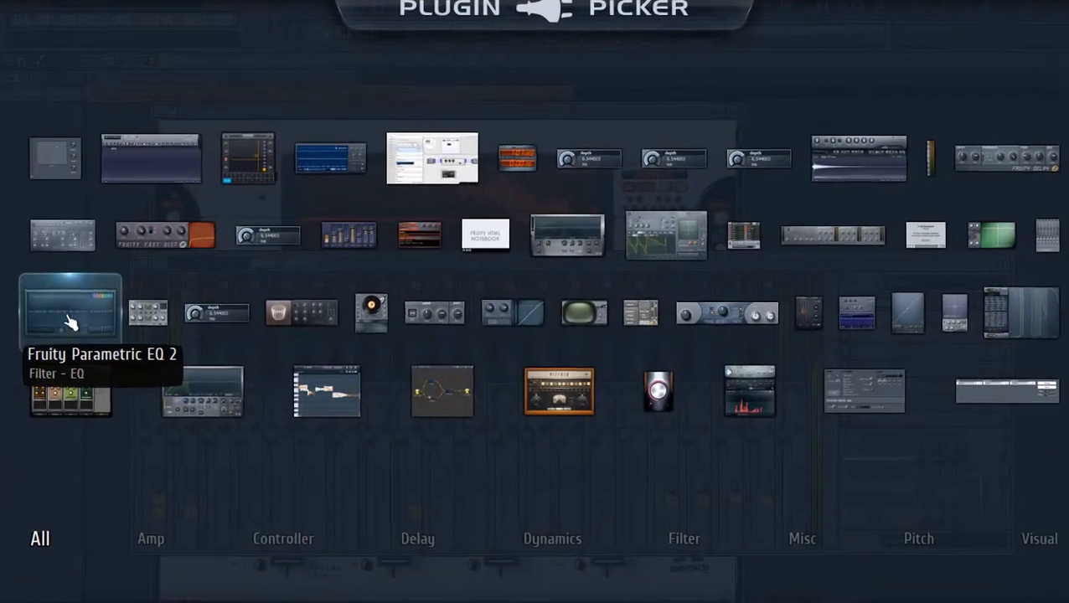
{"action": "left_click", "coordinate": [71, 321]}
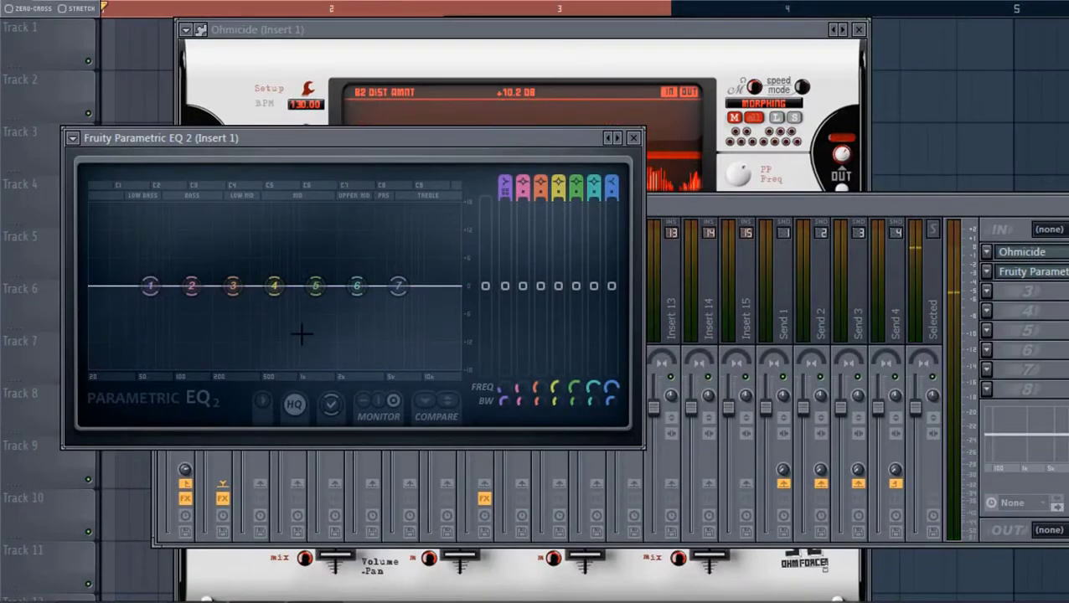
Cut the low end with EQ band 1 at about 216 Hz and move the equalizer window aside.
{"action": "left_click_drag", "start_coordinate": [150, 286], "coordinate": [221, 365]}
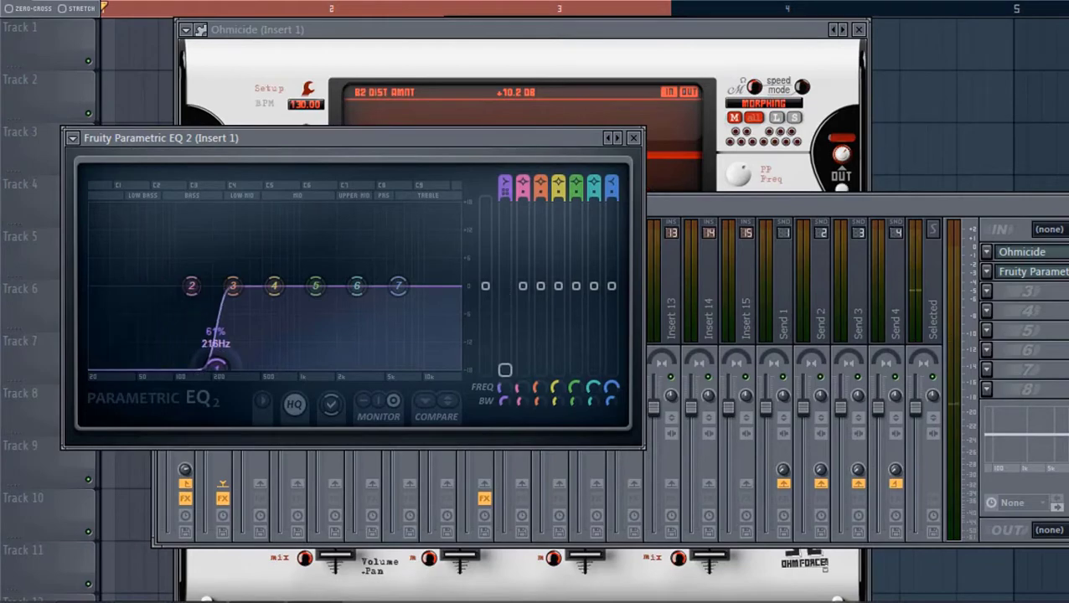
{"action": "left_click_drag", "start_coordinate": [205, 286], "coordinate": [95, 316]}
Load OTT_x64 into the third effect slot of Insert 1 and reposition its window.
{"action": "left_click", "coordinate": [921, 188]}
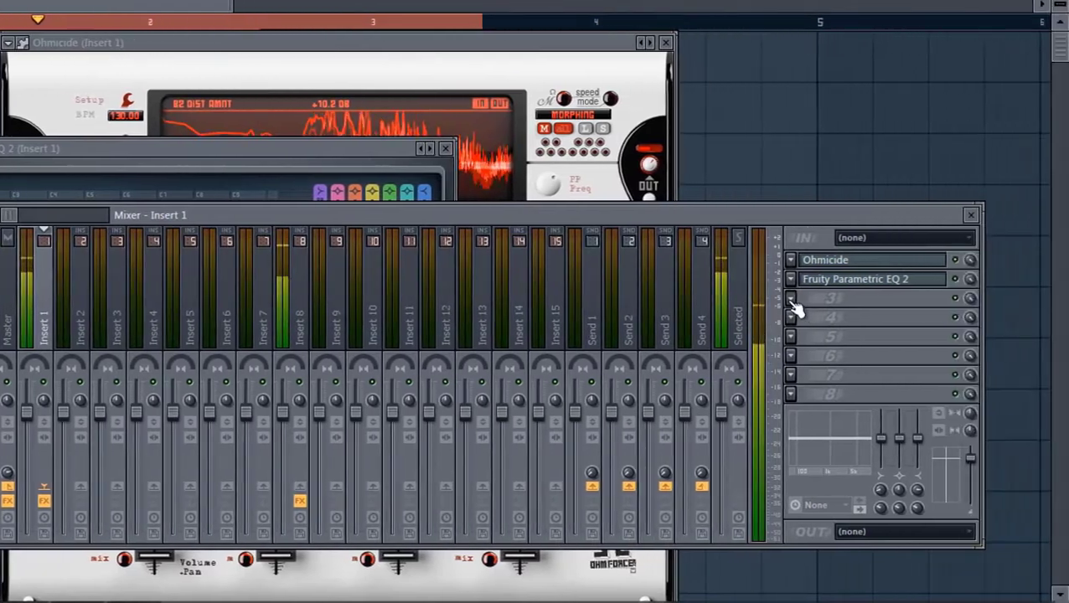
{"action": "left_click", "coordinate": [925, 301]}
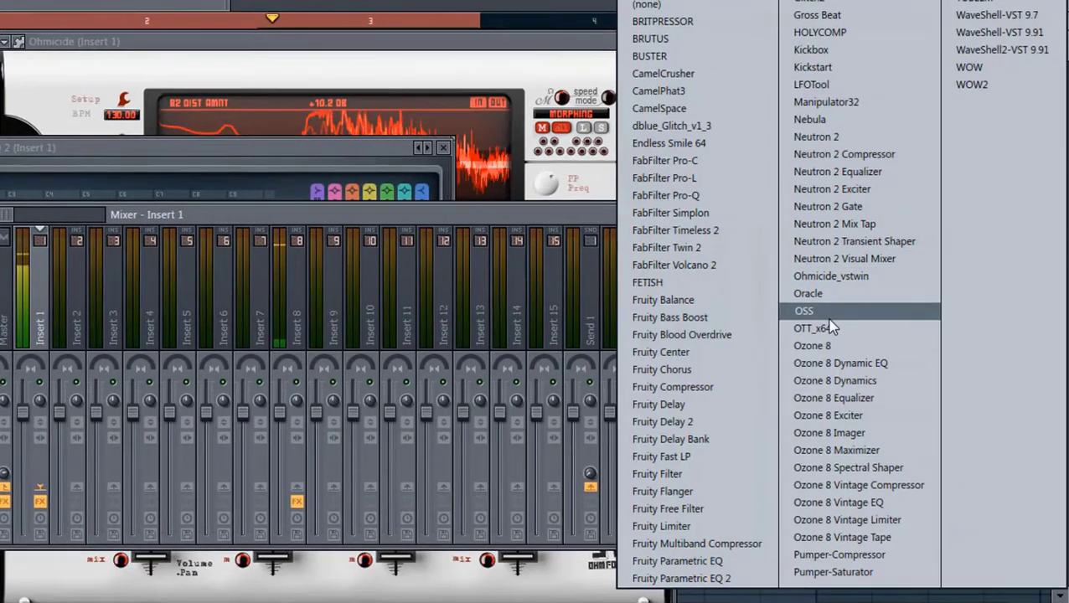
{"action": "left_click", "coordinate": [817, 328]}
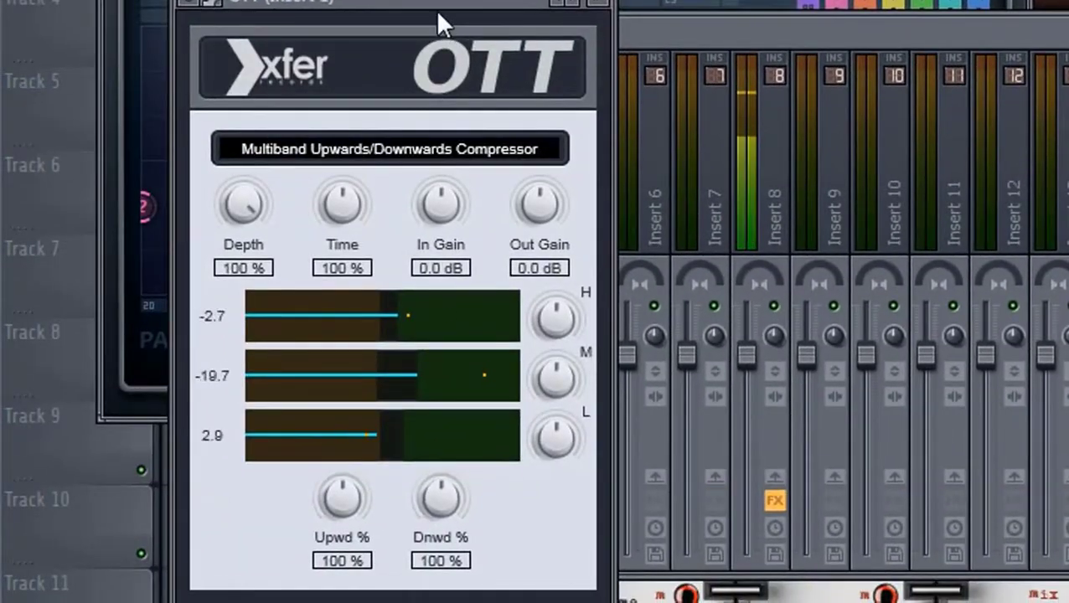
{"action": "left_click_drag", "start_coordinate": [408, 8], "coordinate": [495, 14]}
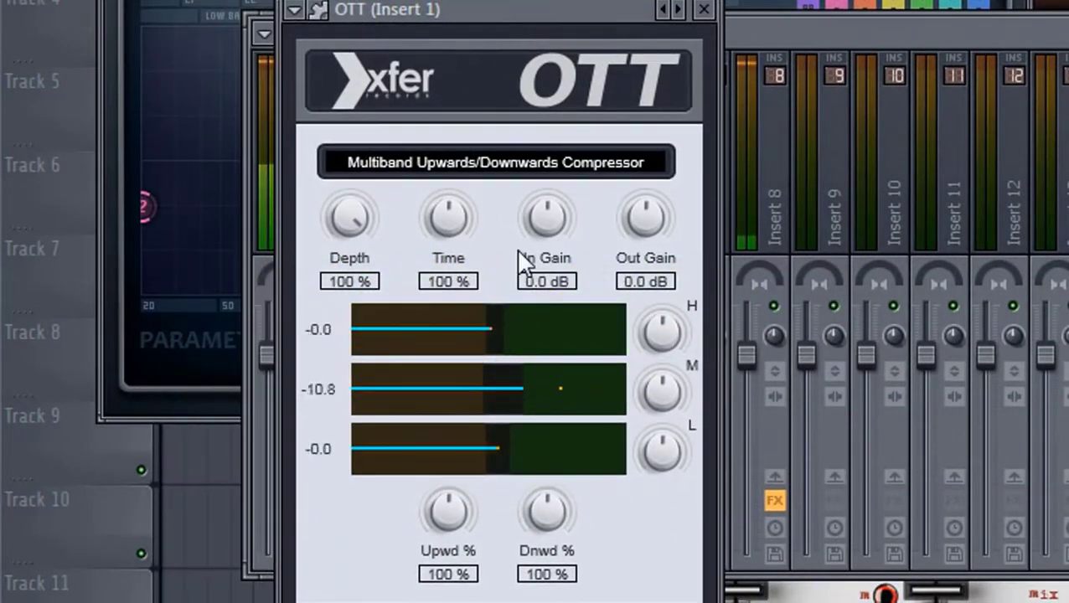
Set OTT's Time to 1000% and turn up its high and low band gains.
{"action": "left_click_drag", "start_coordinate": [458, 140], "coordinate": [696, 335]}
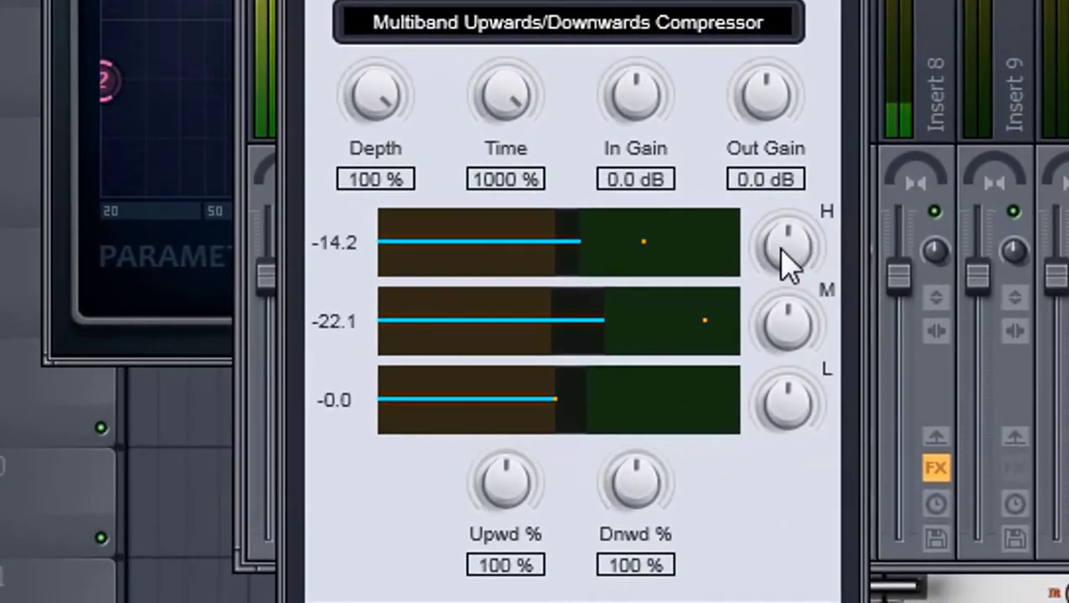
{"action": "left_click_drag", "start_coordinate": [780, 250], "coordinate": [792, 222]}
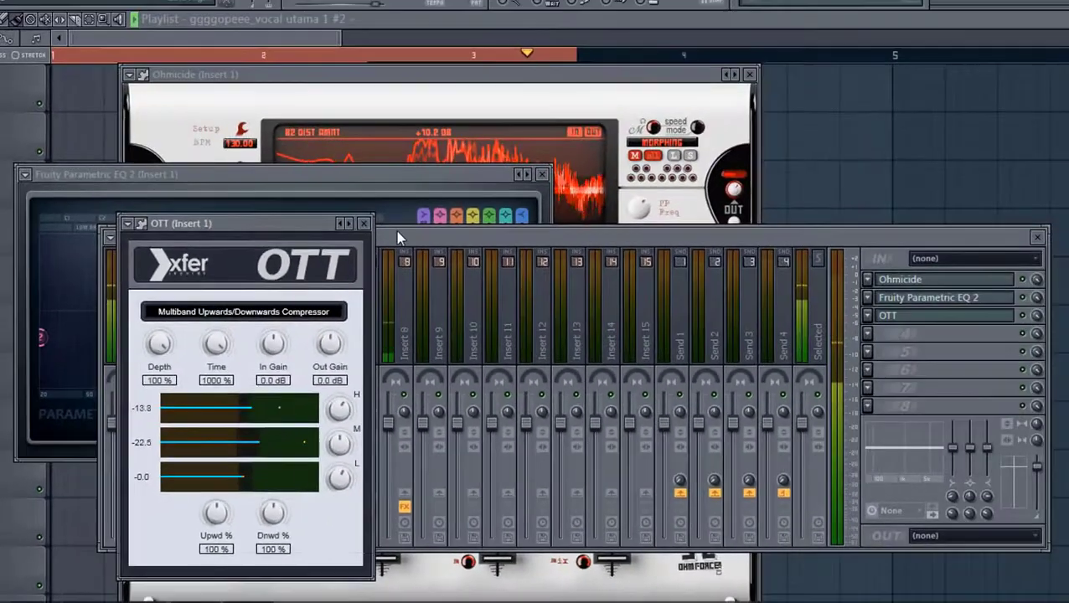
{"action": "left_click", "coordinate": [387, 233]}
Raise OTT's Out Gain to 8.8 dB, checking the level in the mixer.
{"action": "left_click", "coordinate": [320, 222]}
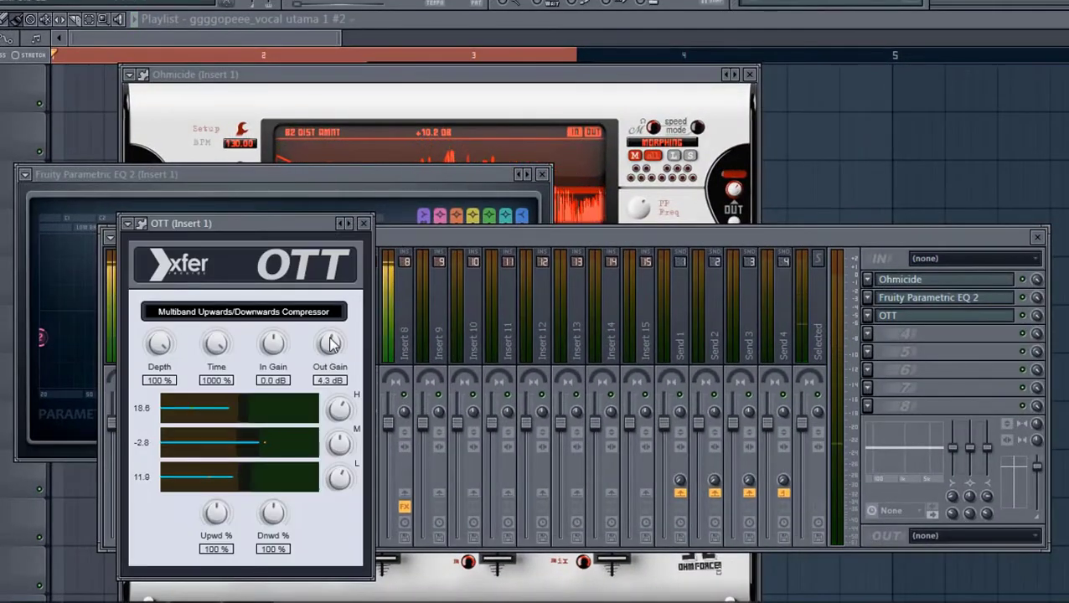
{"action": "left_click_drag", "start_coordinate": [331, 337], "coordinate": [330, 323]}
{"action": "left_click_drag", "start_coordinate": [388, 235], "coordinate": [386, 261]}
{"action": "left_click", "coordinate": [326, 228]}
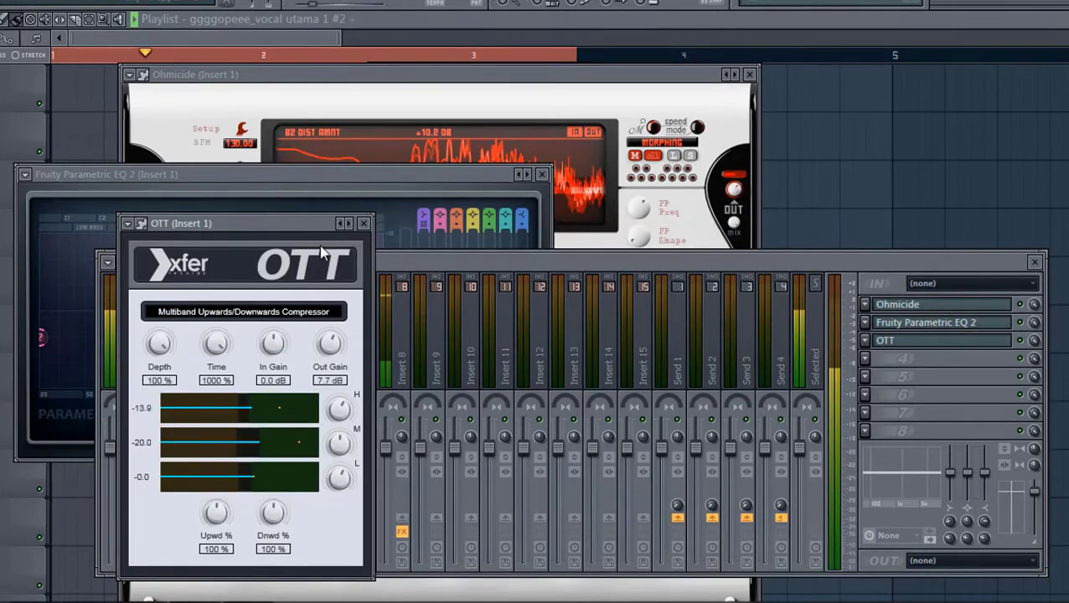
{"action": "left_click_drag", "start_coordinate": [334, 350], "coordinate": [335, 341]}
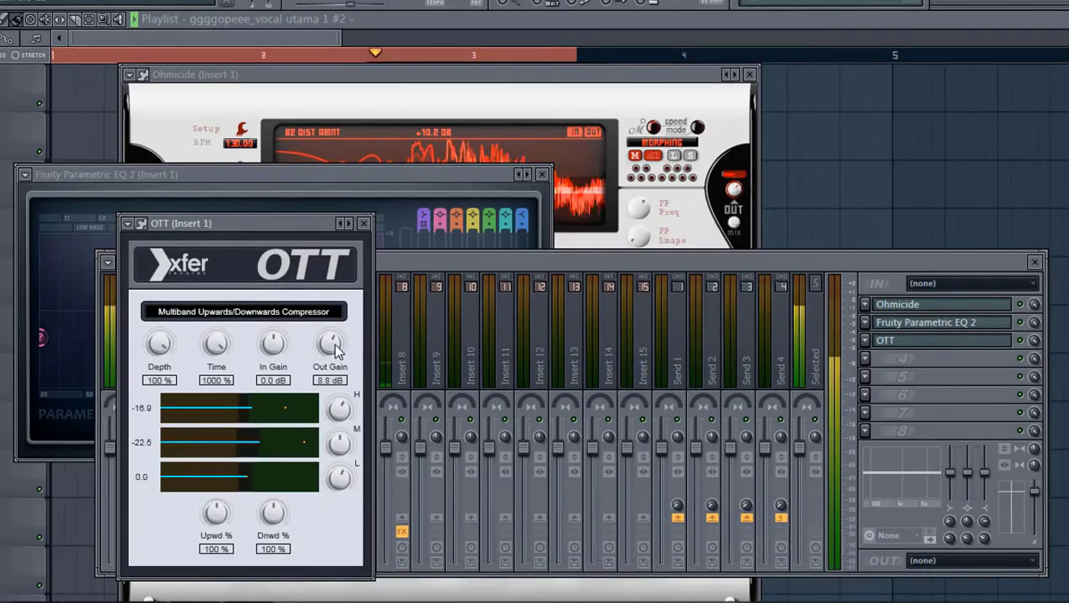
{"action": "left_click", "coordinate": [412, 260]}
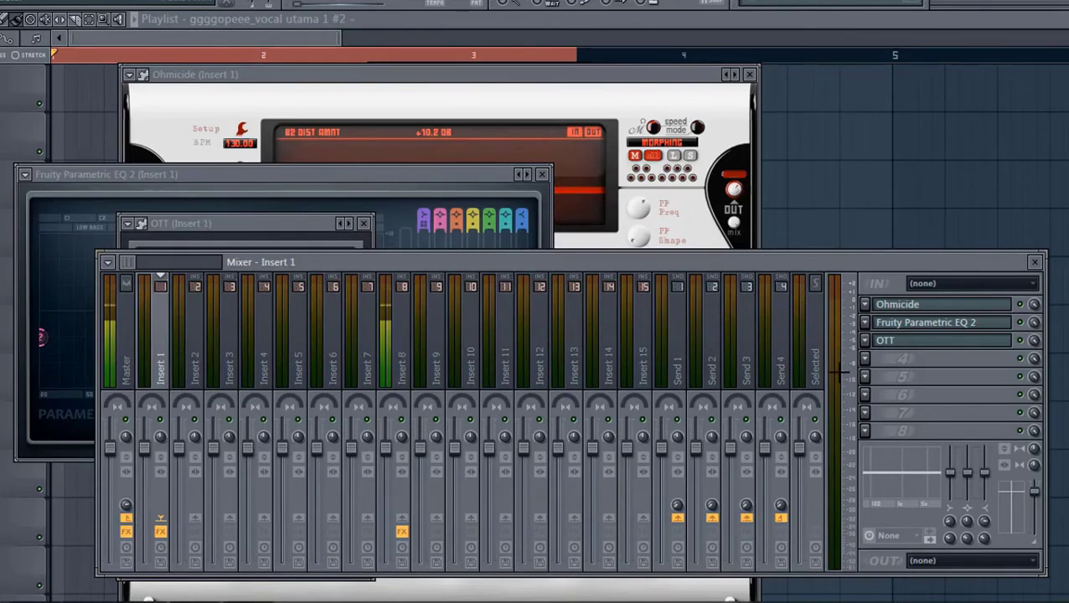
Load another Fruity Parametric EQ 2 into the fifth slot of Insert 1 and cut the low end with band 1.
{"action": "left_click", "coordinate": [869, 377]}
{"action": "left_click", "coordinate": [722, 27]}
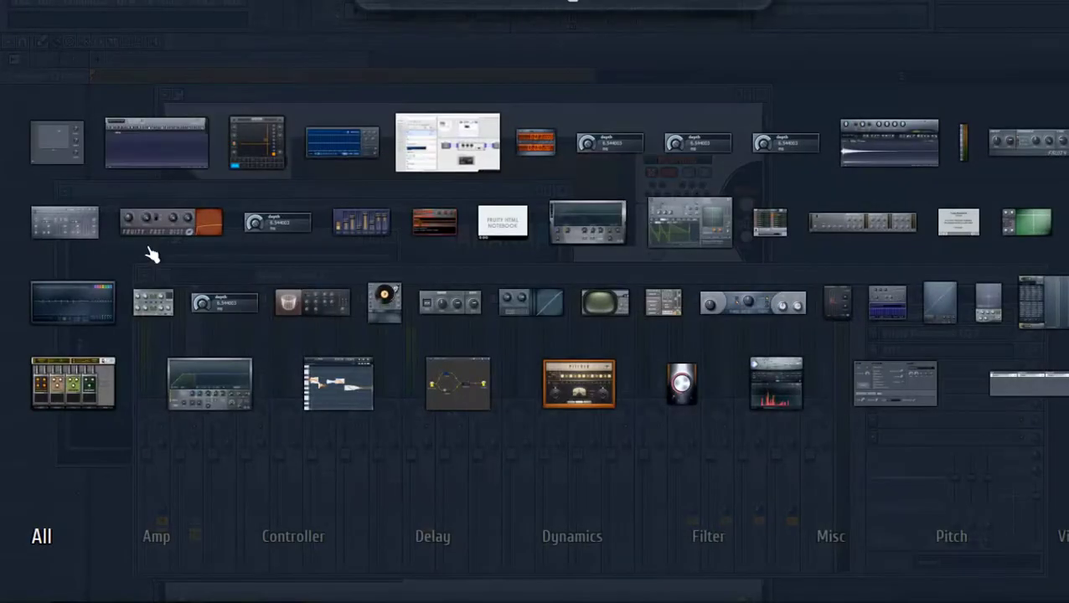
{"action": "left_click", "coordinate": [61, 304]}
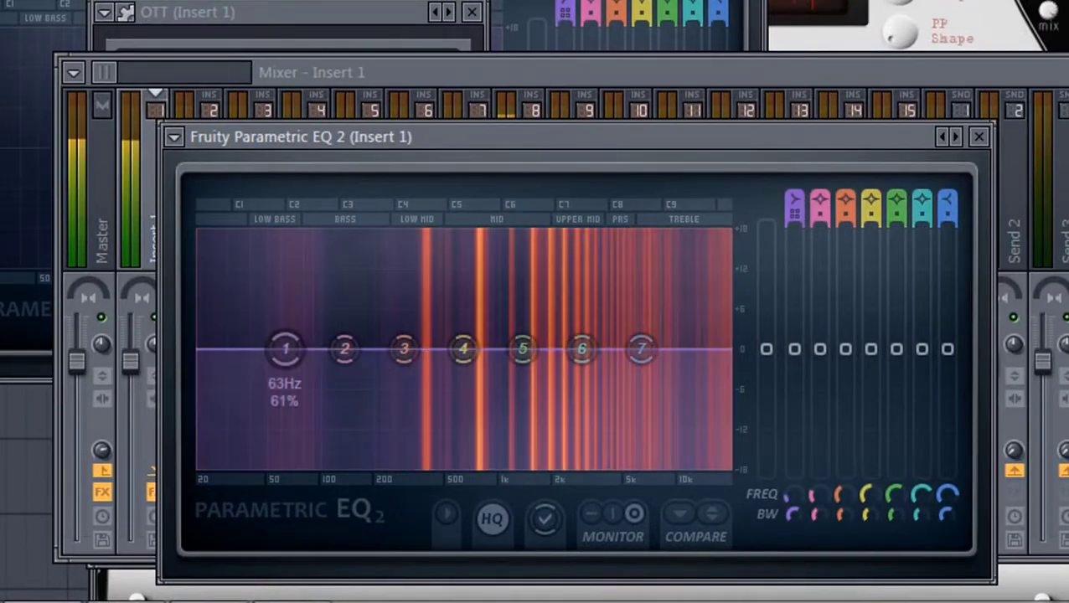
{"action": "left_click_drag", "start_coordinate": [284, 349], "coordinate": [359, 465]}
Make narrow 3% bandwidth dips in the new equalizer with band 3 at about 510 Hz and band 5 at about 2.2 kHz.
{"action": "left_click_drag", "start_coordinate": [404, 348], "coordinate": [448, 382]}
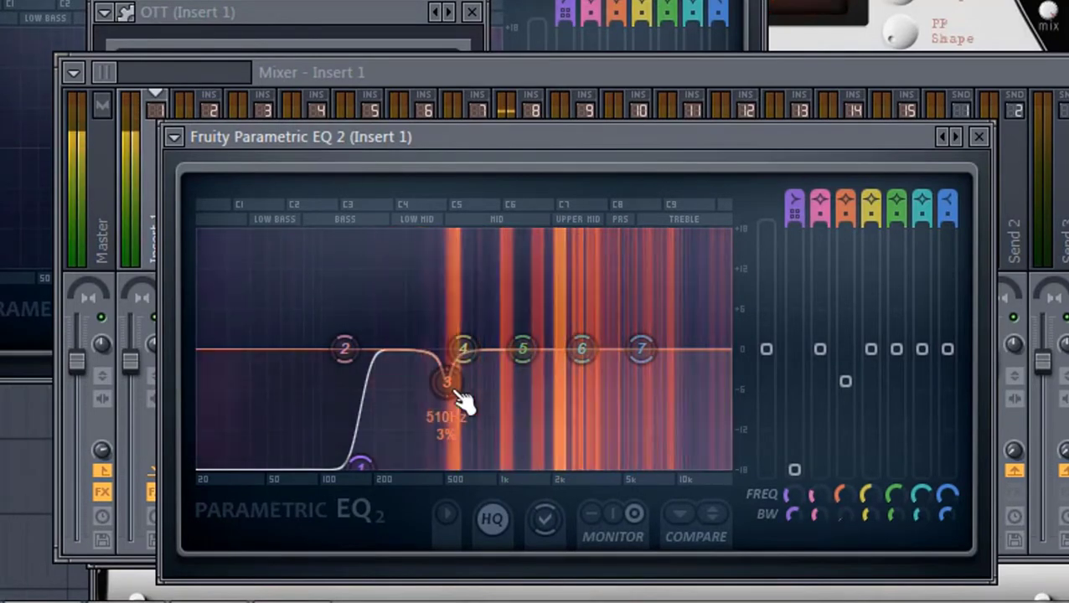
{"action": "left_click_drag", "start_coordinate": [448, 383], "coordinate": [448, 371]}
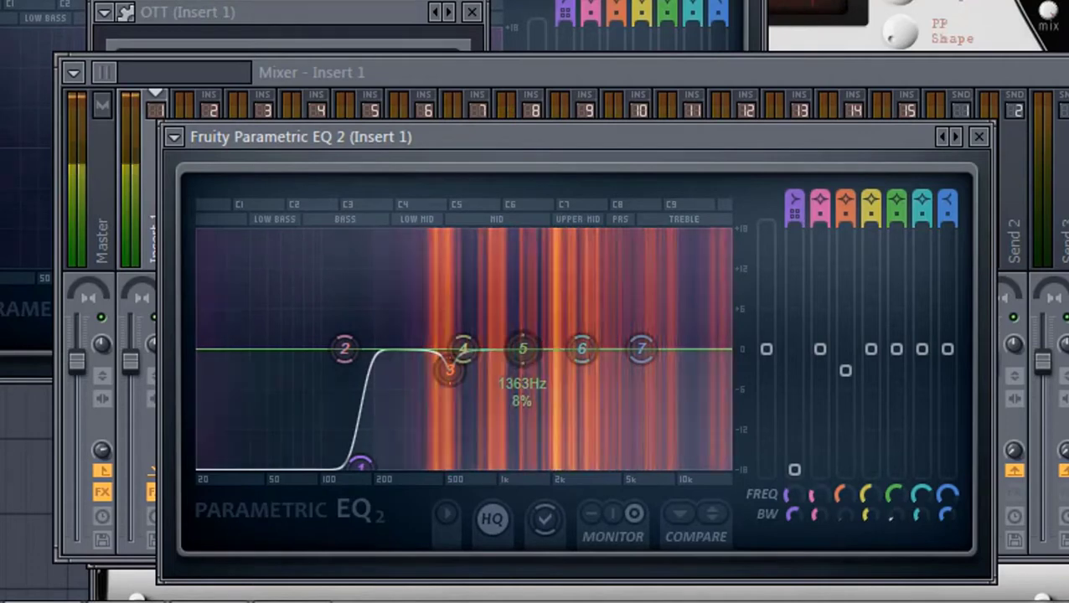
{"action": "left_click_drag", "start_coordinate": [523, 348], "coordinate": [562, 365]}
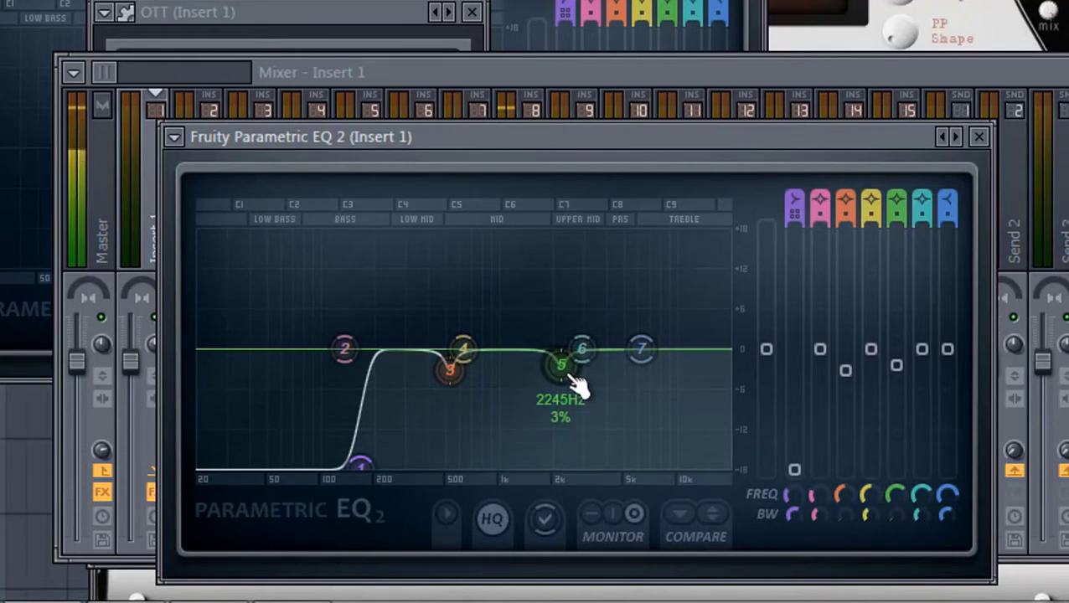
{"action": "left_click_drag", "start_coordinate": [561, 367], "coordinate": [553, 371]}
{"action": "left_click_drag", "start_coordinate": [636, 365], "coordinate": [723, 379]}
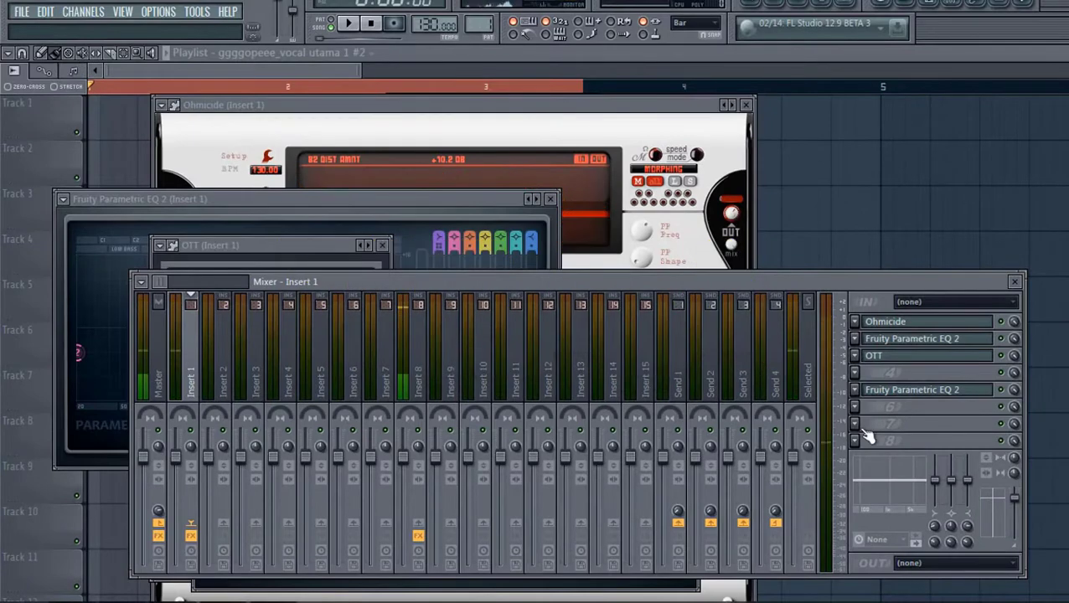
Load Fruity Reeverb 2 into the sixth slot of Insert 1, raising its early reflections and slightly lowering its wet level.
{"action": "key", "text": "F8"}
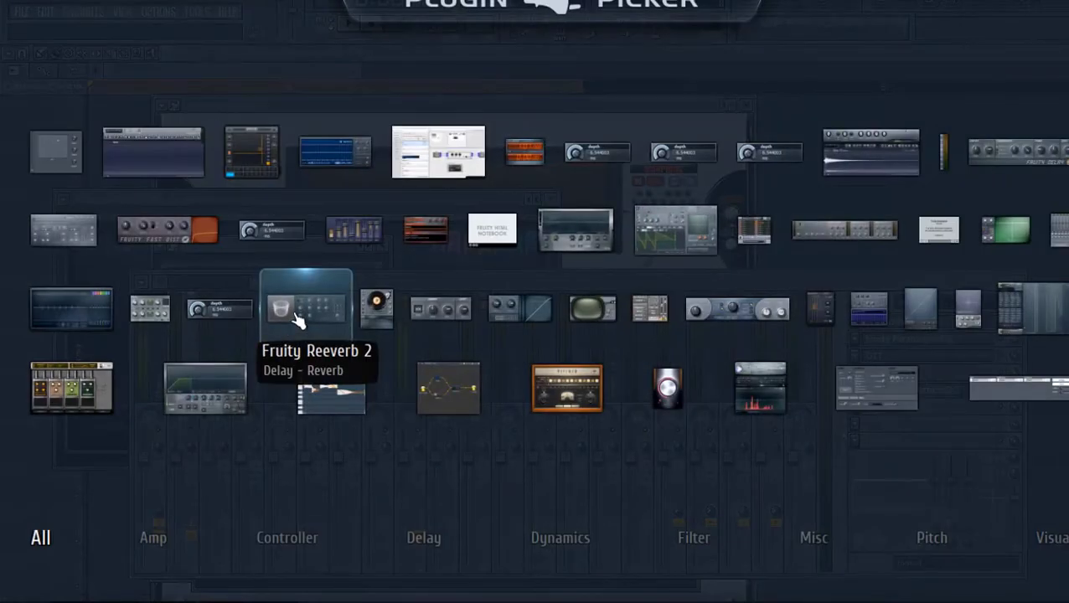
{"action": "left_click", "coordinate": [297, 320]}
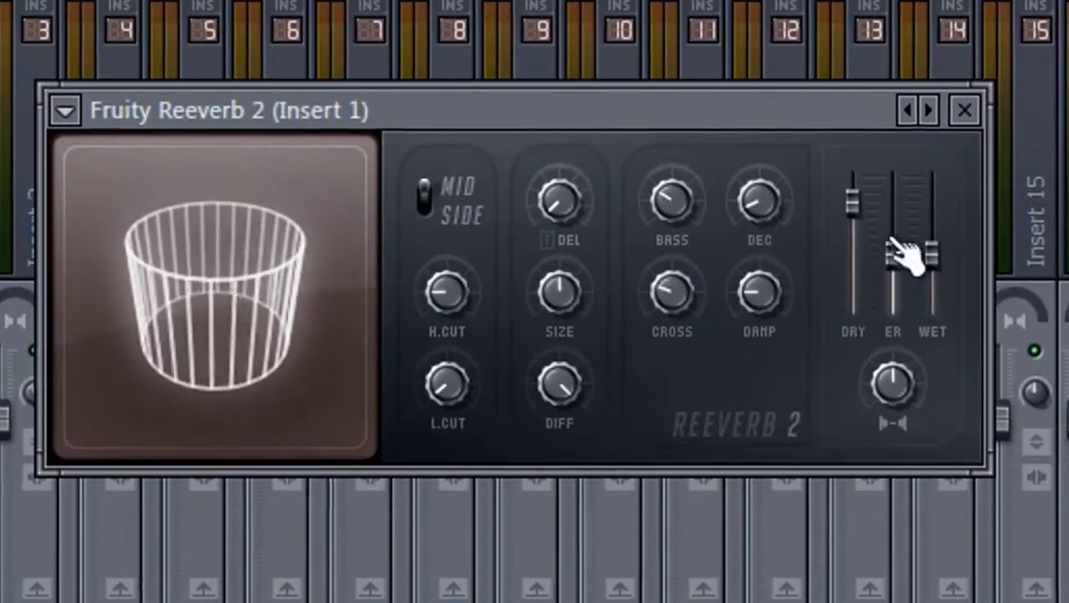
{"action": "right_click", "coordinate": [895, 252]}
{"action": "left_click", "coordinate": [934, 272]}
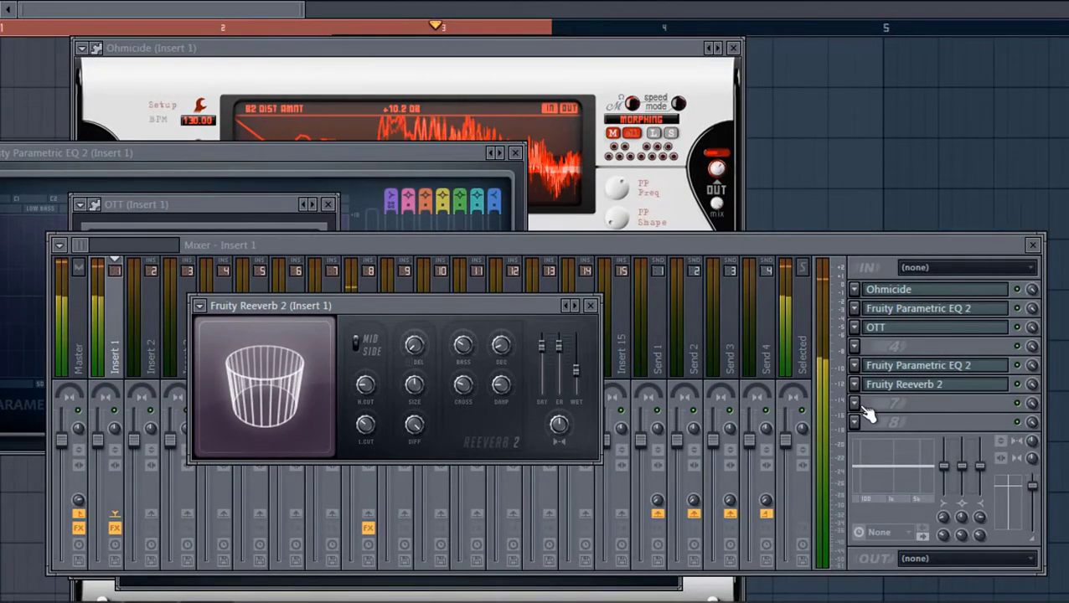
Move Fruity Reeverb 2 down one slot and load Fruity Parametric EQ 2 into the sixth slot of Insert 1.
{"action": "key", "text": "space"}
{"action": "left_click", "coordinate": [903, 385]}
{"action": "scroll", "coordinate": [906, 388], "scroll_direction": "down", "scroll_amount": 1}
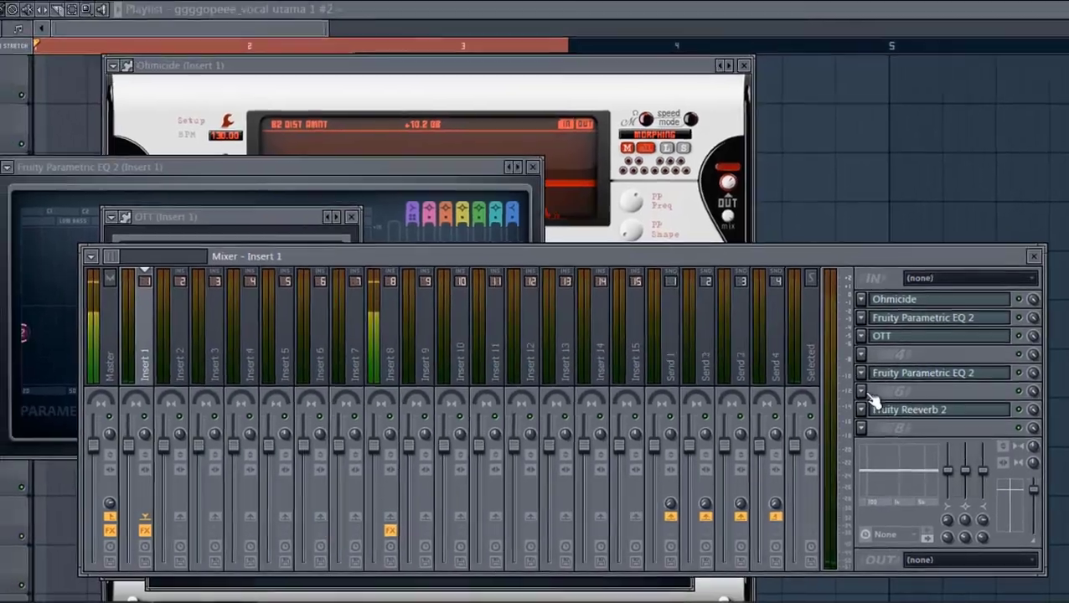
{"action": "left_click", "coordinate": [855, 385]}
{"action": "left_click", "coordinate": [764, 38]}
{"action": "left_click", "coordinate": [68, 288]}
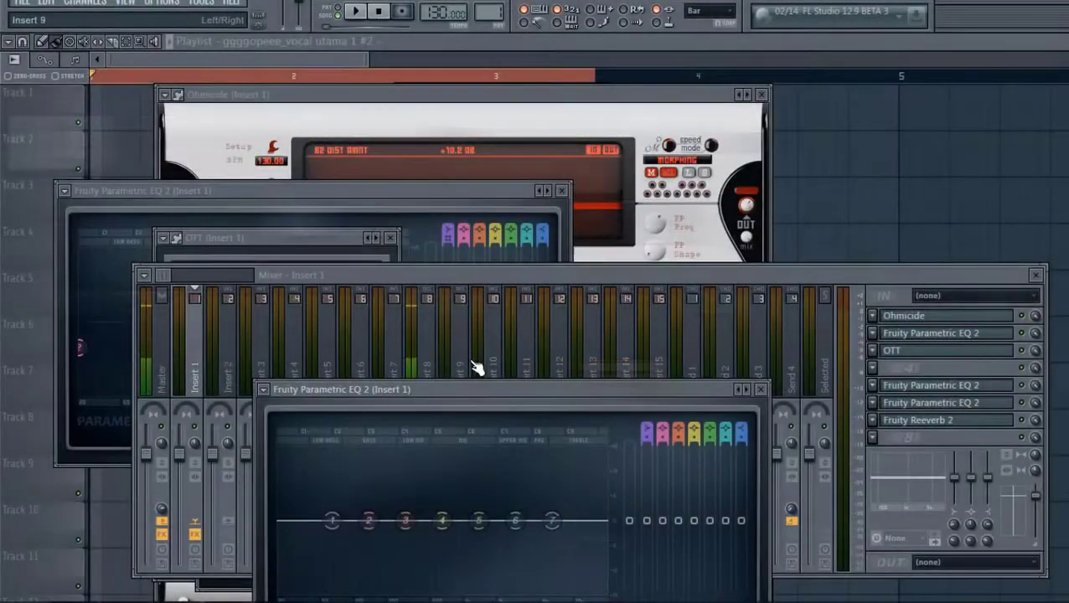
Apply the 40Hz cut preset to the new equalizer and raise its low-cut frequency while the vocal plays.
{"action": "key", "text": "space"}
{"action": "left_click", "coordinate": [743, 389]}
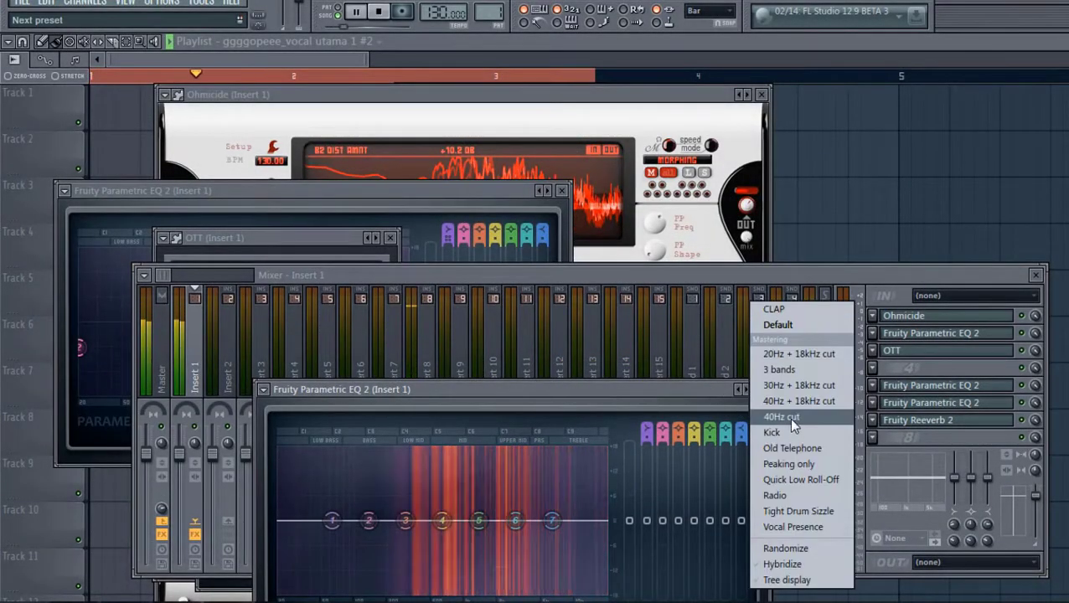
{"action": "left_click", "coordinate": [788, 416]}
{"action": "left_click_drag", "start_coordinate": [300, 521], "coordinate": [411, 523]}
{"action": "key", "text": "space"}
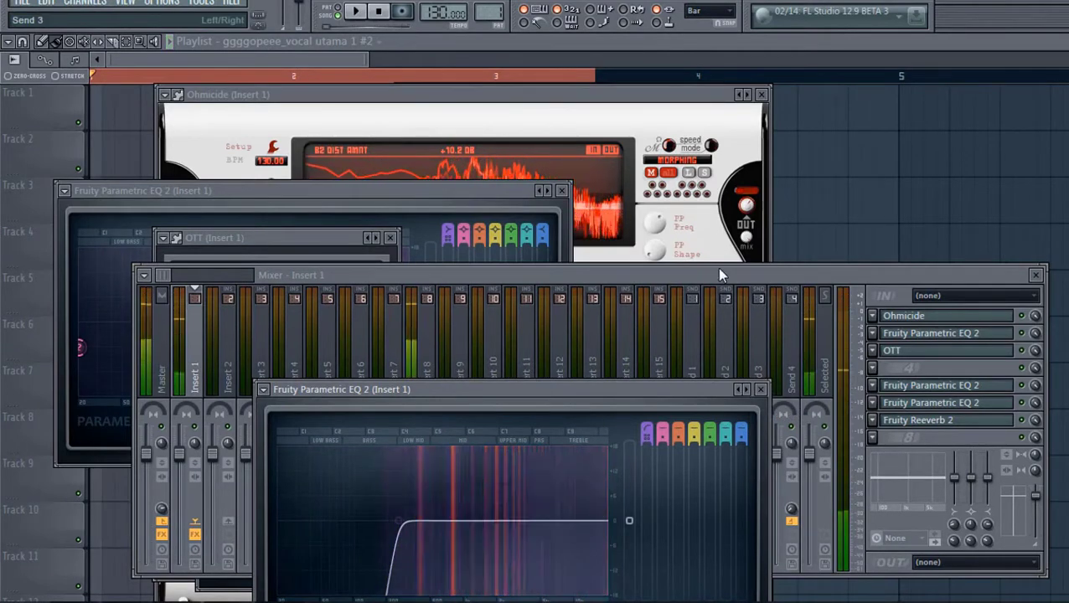
Load Fruity Compressor into the eighth effect slot of Insert 1.
{"action": "left_click", "coordinate": [872, 368]}
{"action": "left_click", "coordinate": [771, 44]}
{"action": "left_click", "coordinate": [784, 139]}
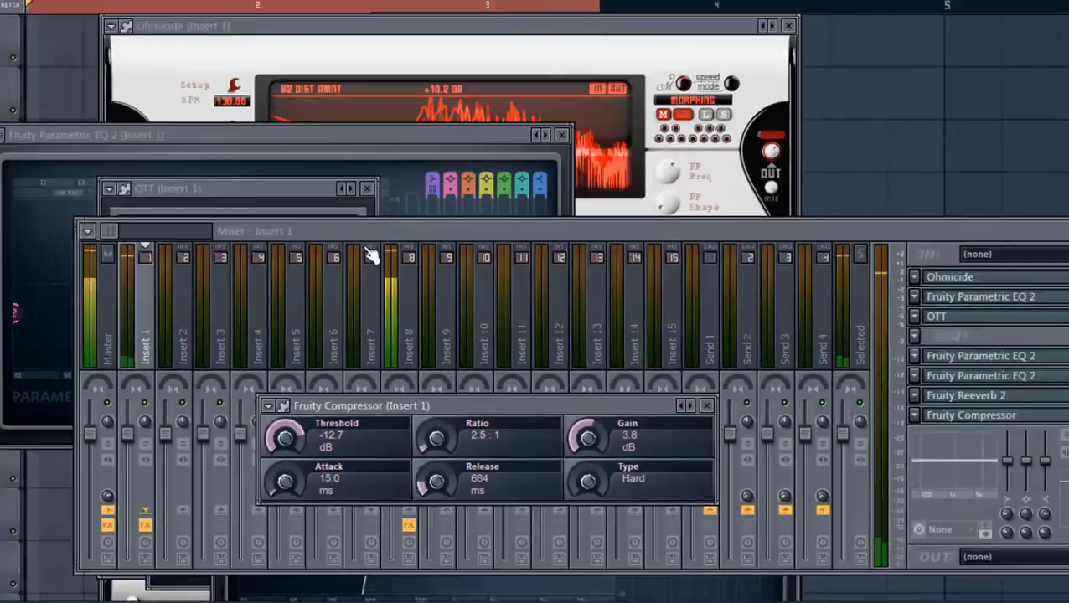
Move the mixer window up and compare the playing vocal with Insert 1's effects bypassed and enabled.
{"action": "left_click_drag", "start_coordinate": [356, 232], "coordinate": [419, 263]}
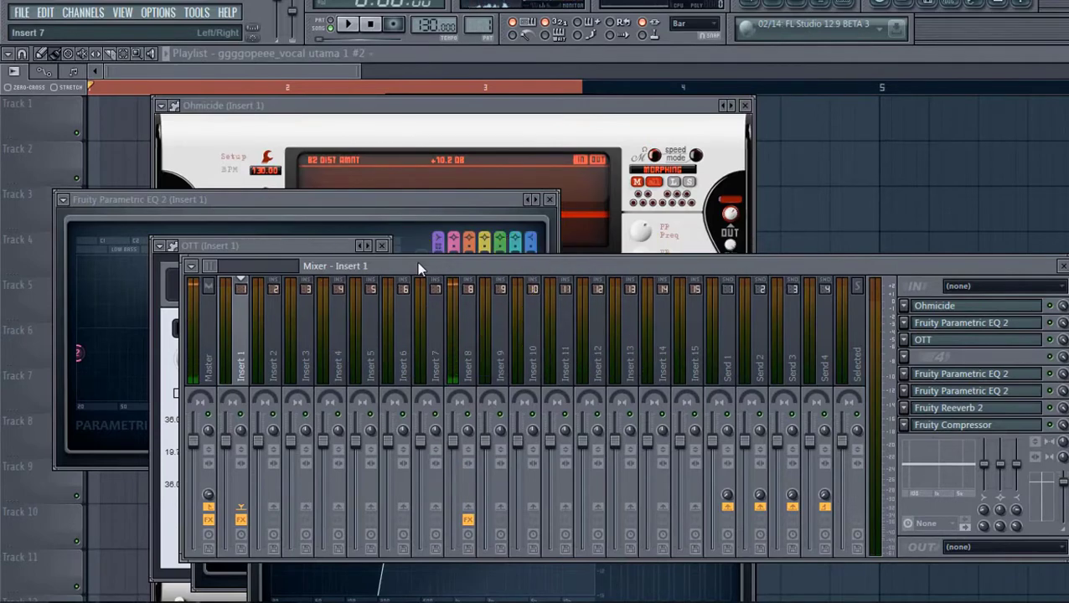
{"action": "key", "text": "space"}
{"action": "left_click_drag", "start_coordinate": [416, 268], "coordinate": [341, 158]}
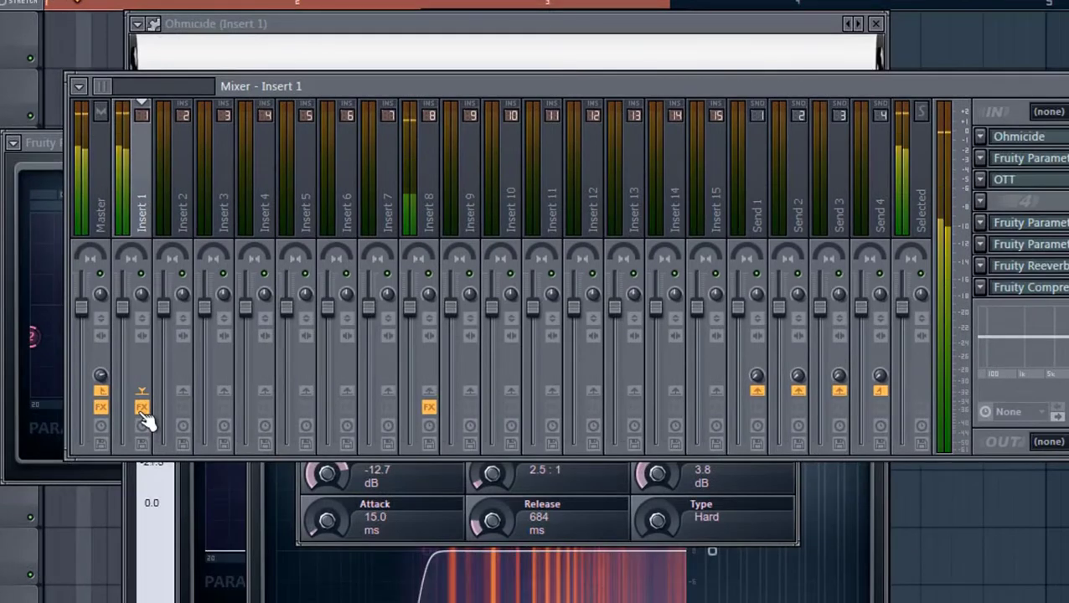
{"action": "left_click", "coordinate": [166, 409]}
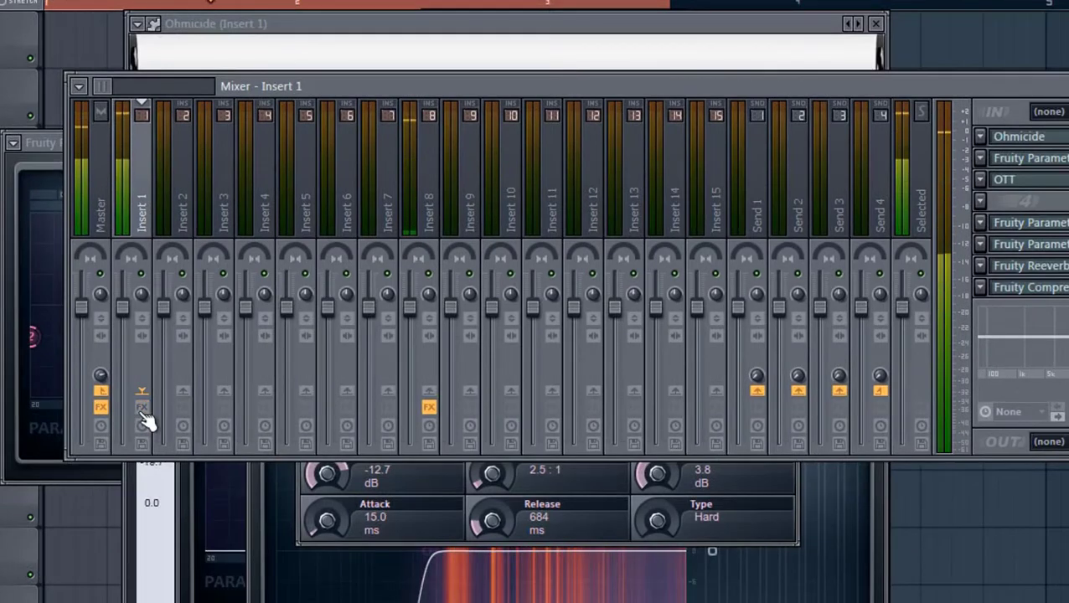
{"action": "left_click", "coordinate": [144, 410]}
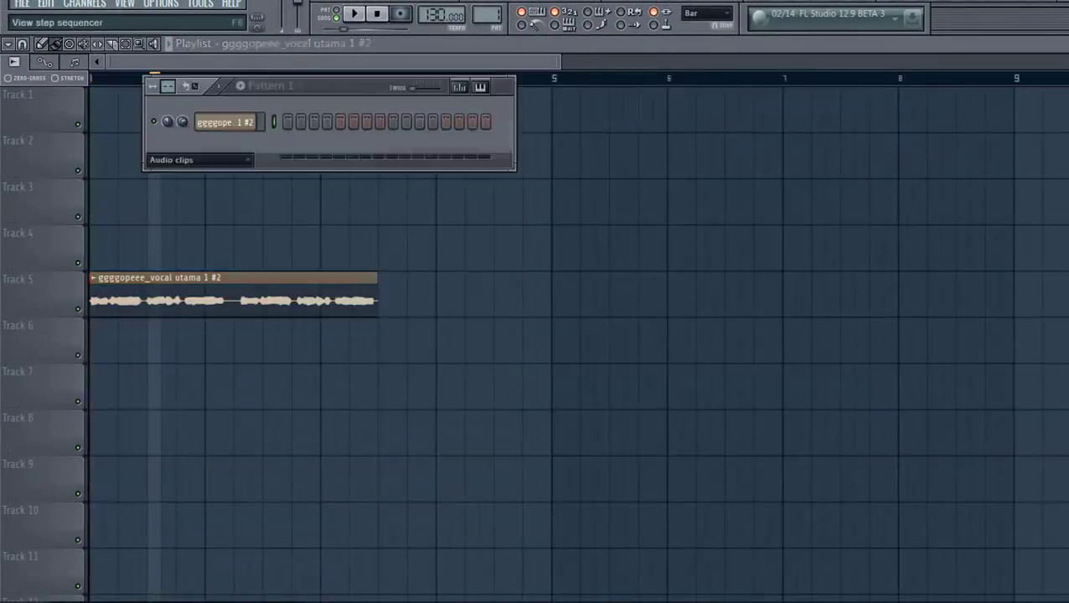
Load the sample ultra_trap_vocal_17_d#m from the Vandalism Ultra Trap Vocals 128 BPM WAV folder on drive D into the first channel.
{"action": "left_click", "coordinate": [183, 175]}
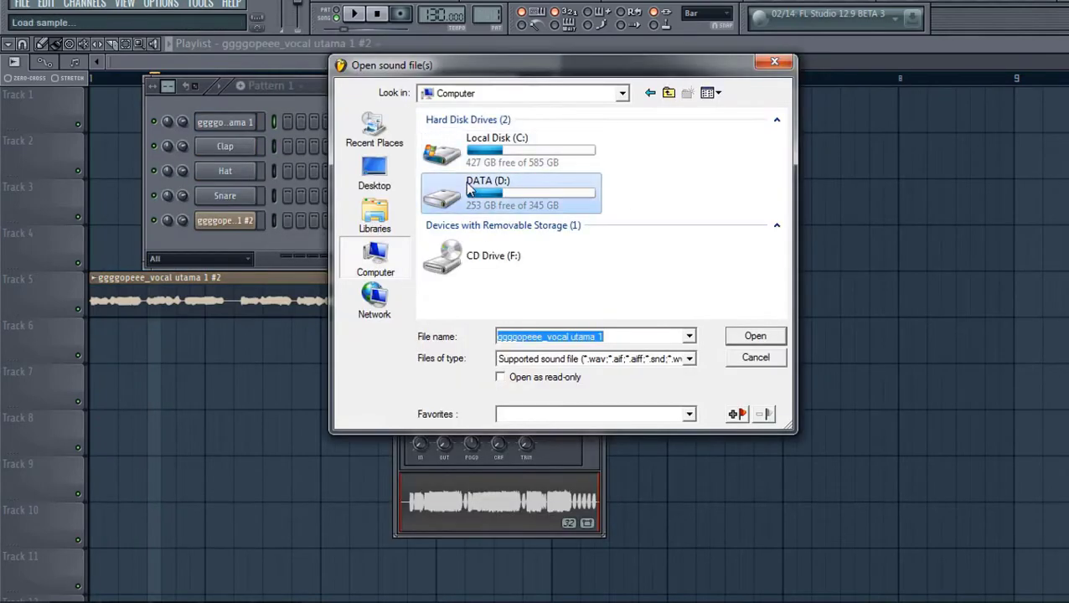
{"action": "double_click", "coordinate": [469, 191]}
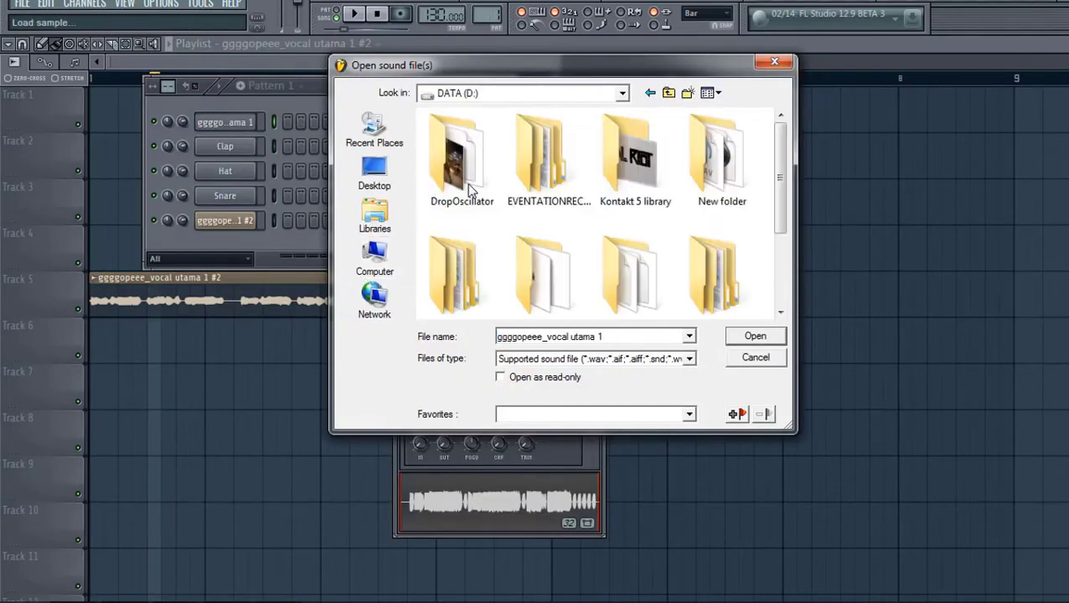
{"action": "double_click", "coordinate": [568, 172]}
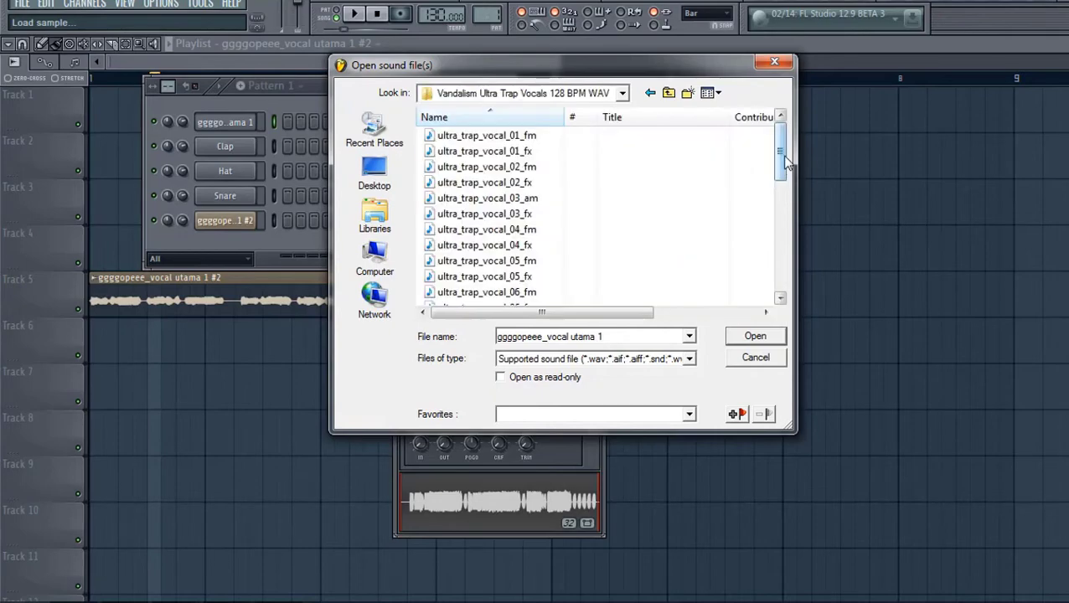
{"action": "left_click_drag", "start_coordinate": [781, 164], "coordinate": [737, 250]}
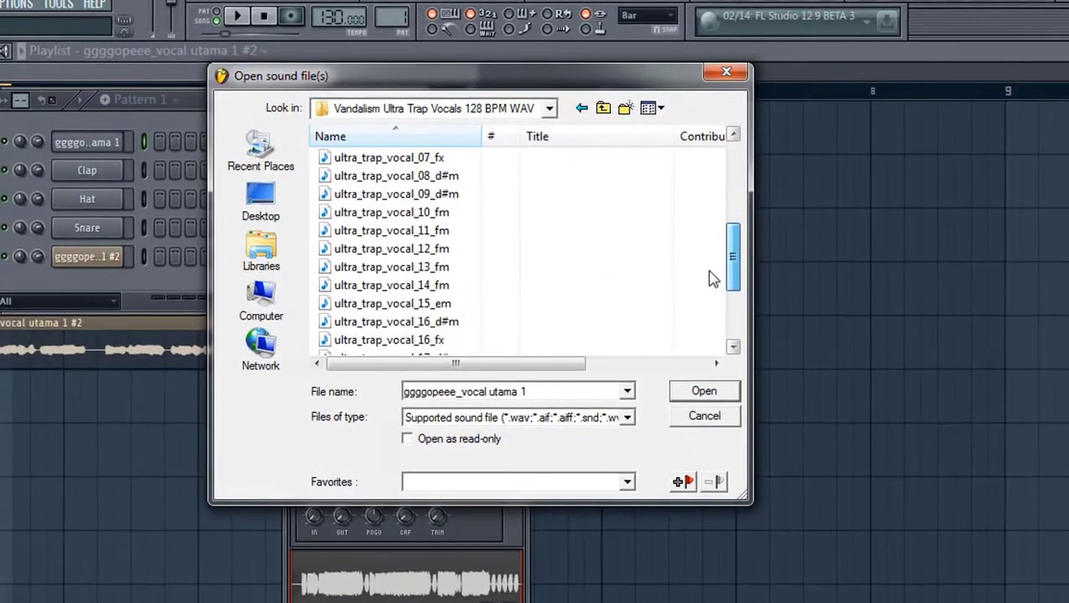
{"action": "left_click_drag", "start_coordinate": [706, 294], "coordinate": [705, 299]}
{"action": "left_click", "coordinate": [410, 305]}
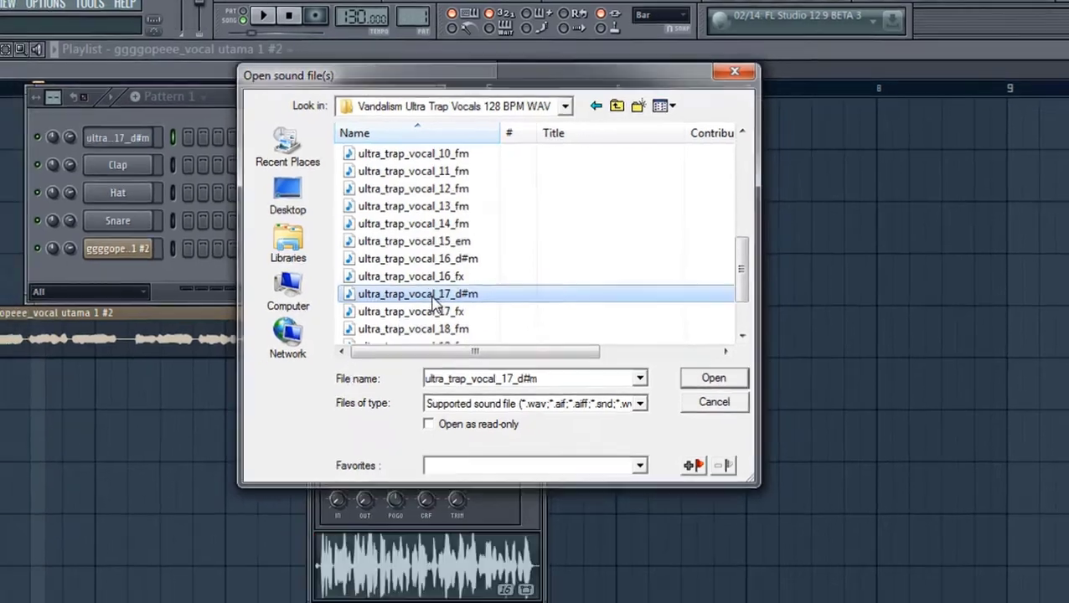
{"action": "double_click", "coordinate": [411, 305]}
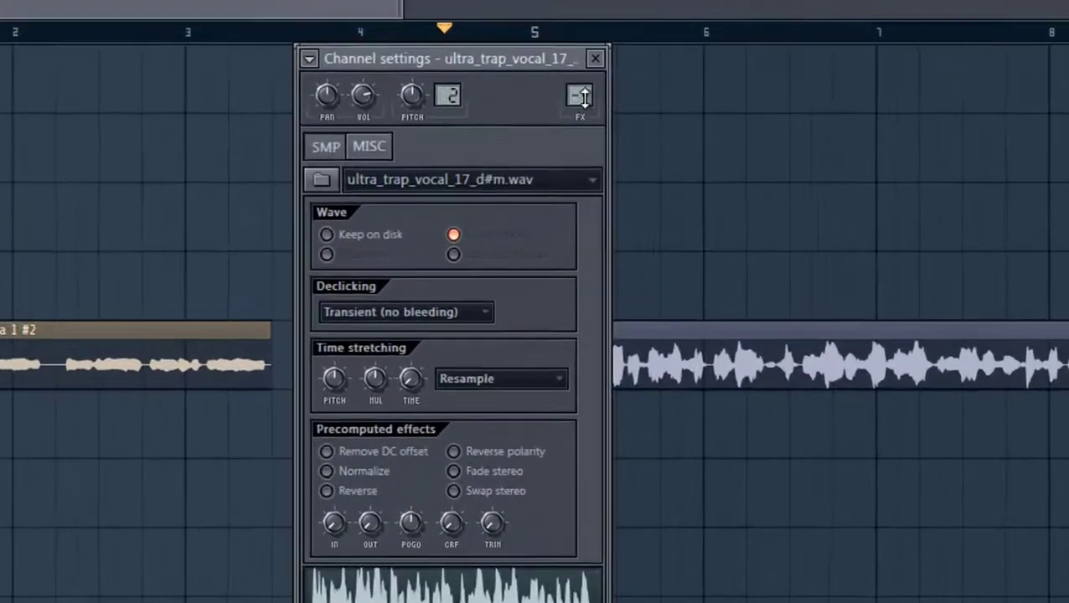
Route the ultra_trap_vocal_17_d#m channel to mixer track 1 and move its playlist clip to start at bar 5.
{"action": "left_click_drag", "start_coordinate": [588, 123], "coordinate": [588, 117]}
{"action": "right_click", "coordinate": [673, 189]}
{"action": "key", "text": "space"}
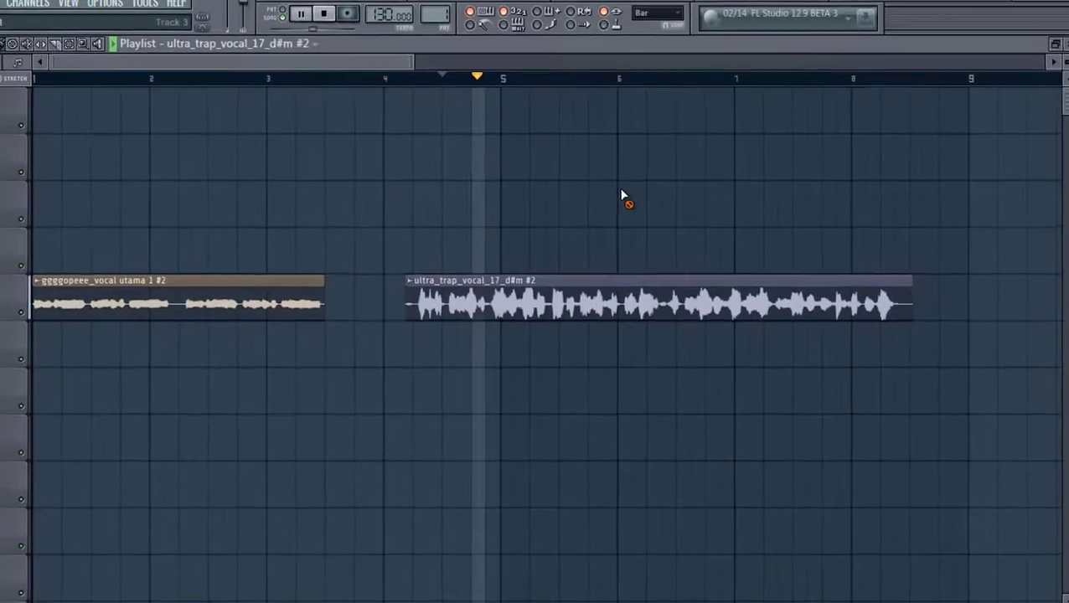
{"action": "key", "text": "space"}
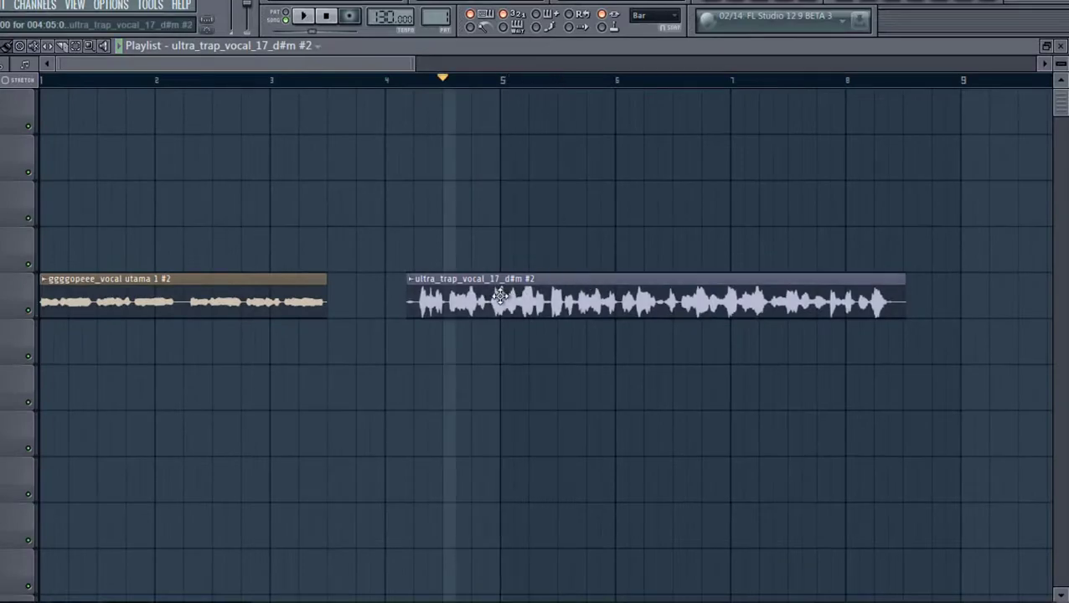
{"action": "left_click_drag", "start_coordinate": [500, 297], "coordinate": [580, 299]}
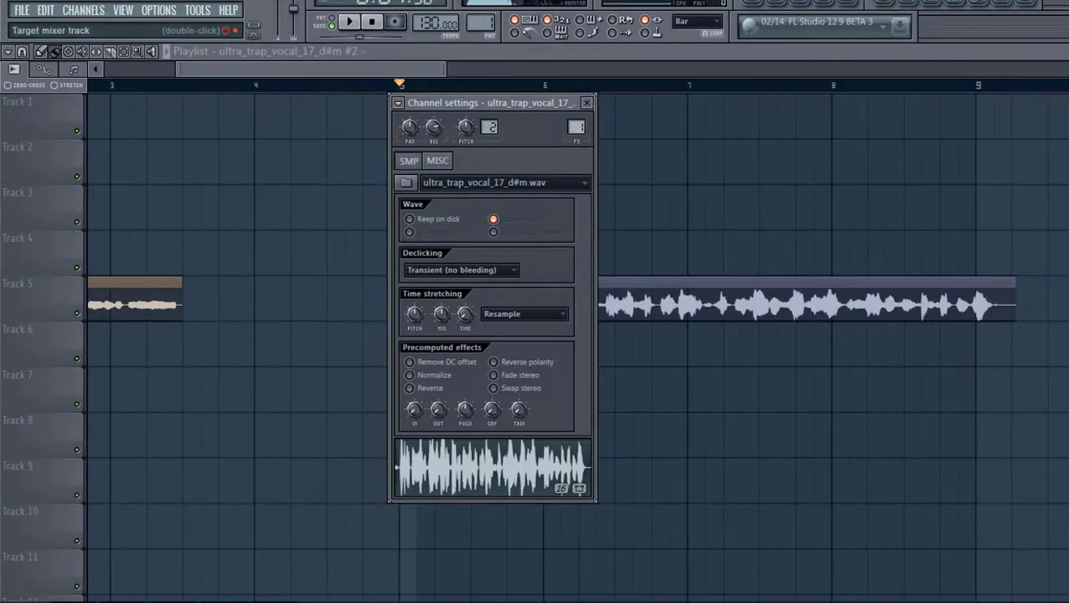
{"action": "key", "text": "Escape"}
Preview the new vocal clip, trim it to its short final syllable and place that piece at bar 5.
{"action": "key", "text": "space"}
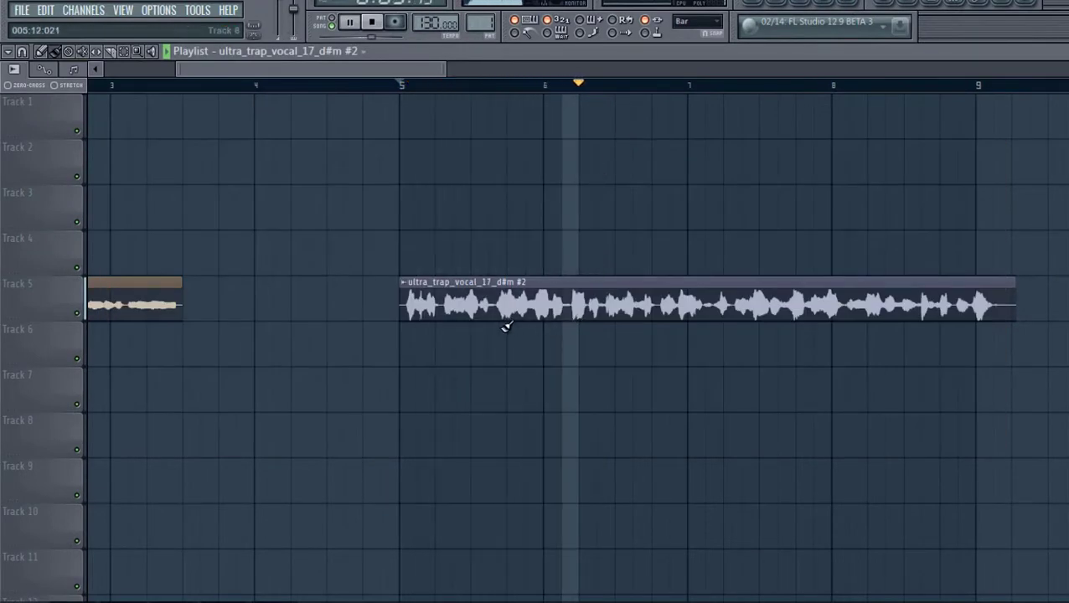
{"action": "key", "text": "space"}
{"action": "left_click_drag", "start_coordinate": [403, 308], "coordinate": [909, 308]}
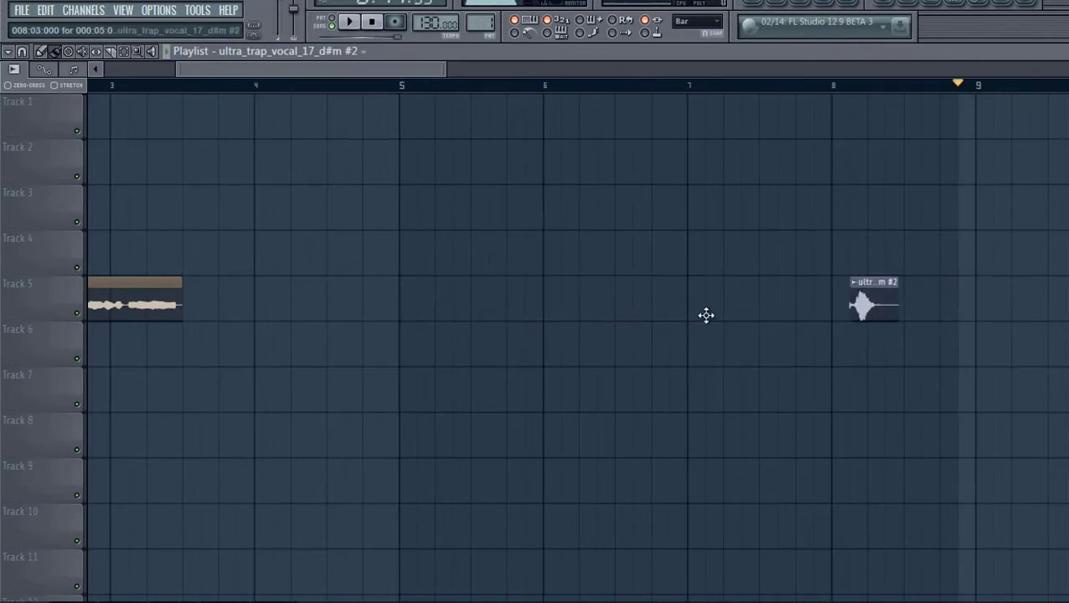
{"action": "left_click", "coordinate": [22, 51]}
{"action": "left_click", "coordinate": [13, 122]}
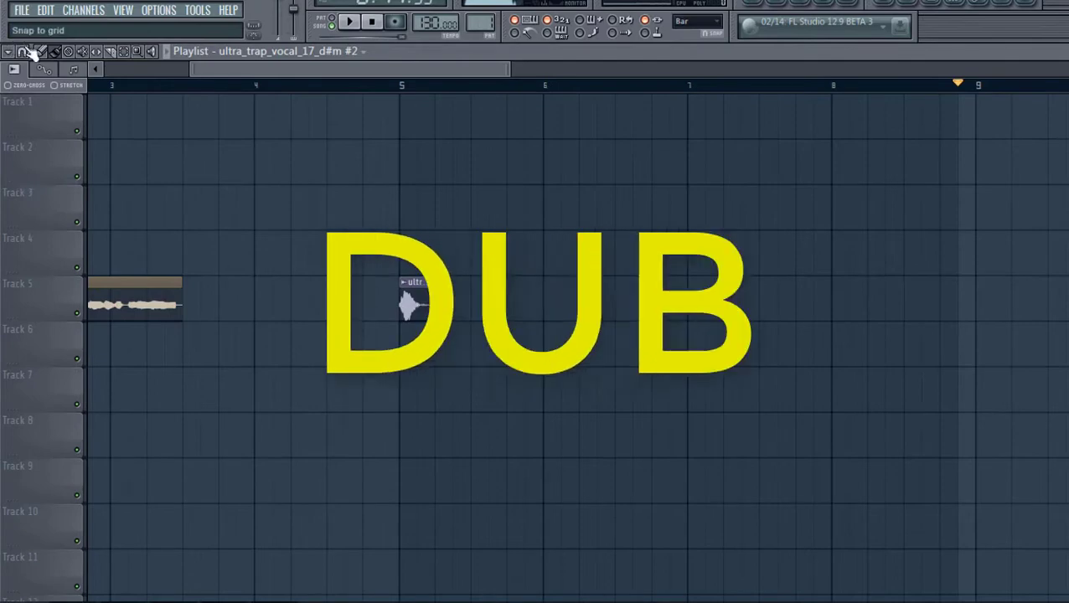
Adjust the playlist's grid snapping and place repeated copies of the short vocal piece one after another on Track 5.
{"action": "left_click", "coordinate": [23, 52]}
{"action": "left_click", "coordinate": [42, 279]}
{"action": "left_click", "coordinate": [458, 317]}
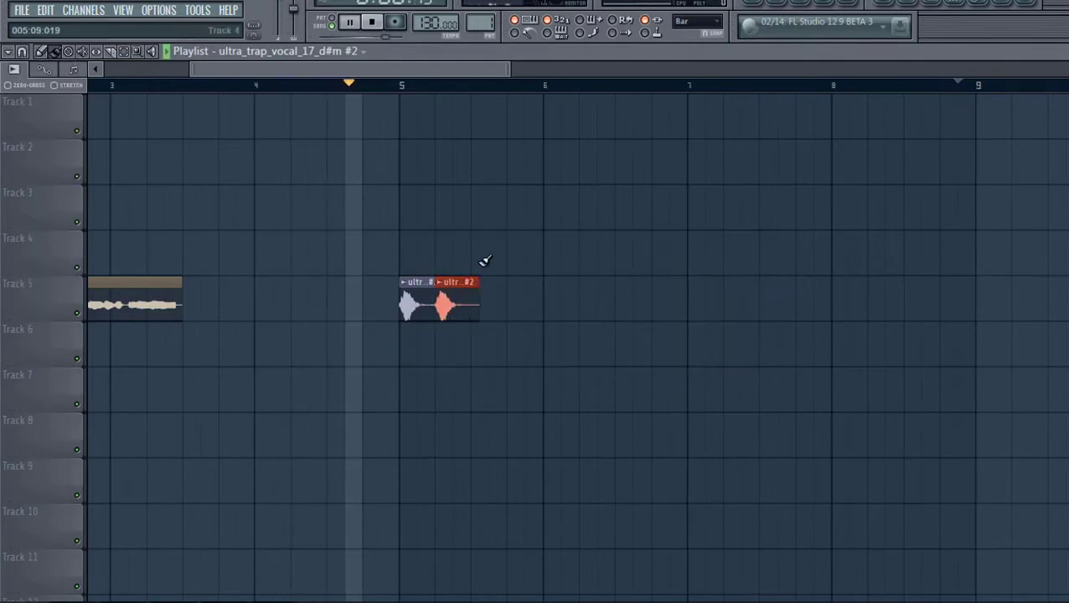
{"action": "left_click", "coordinate": [505, 246]}
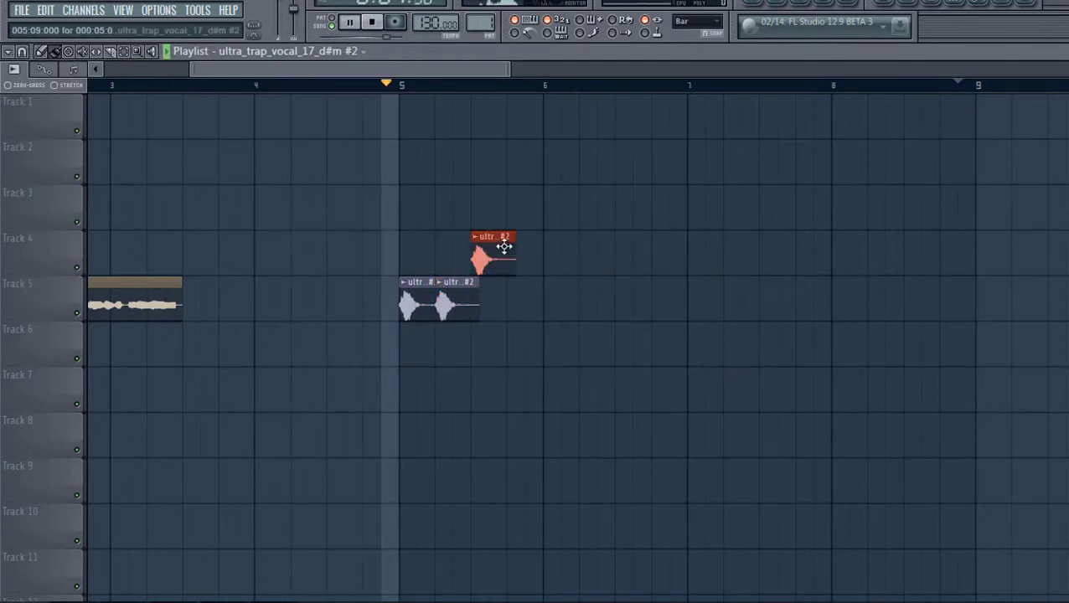
{"action": "left_click_drag", "start_coordinate": [505, 246], "coordinate": [496, 303]}
{"action": "left_click", "coordinate": [527, 249]}
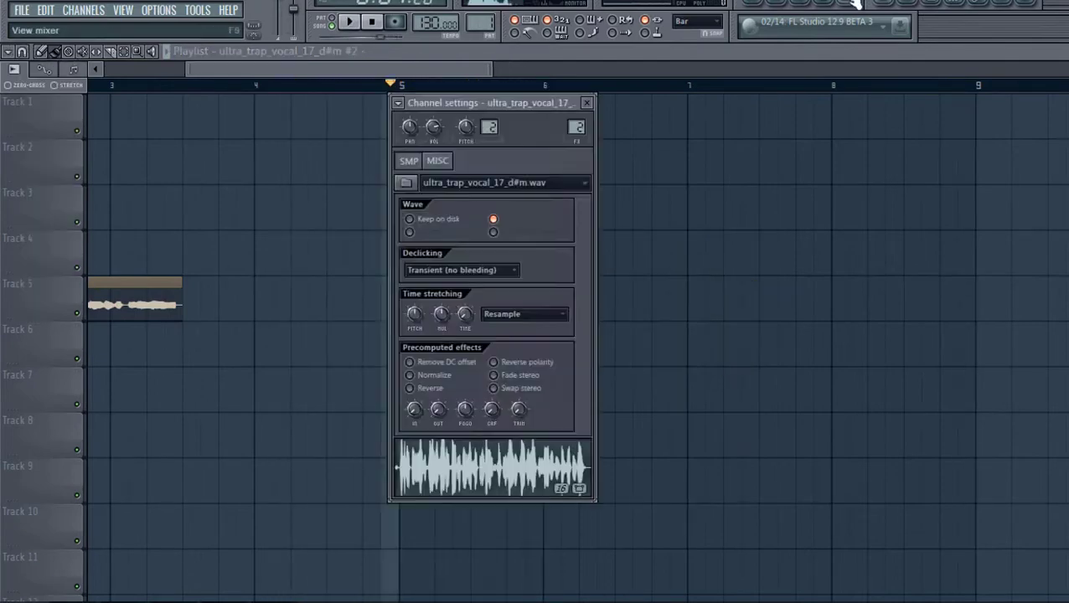
Show the mixer and route the ultra_trap_vocal_17_d#m channel to Insert 6.
{"action": "left_click", "coordinate": [854, 4]}
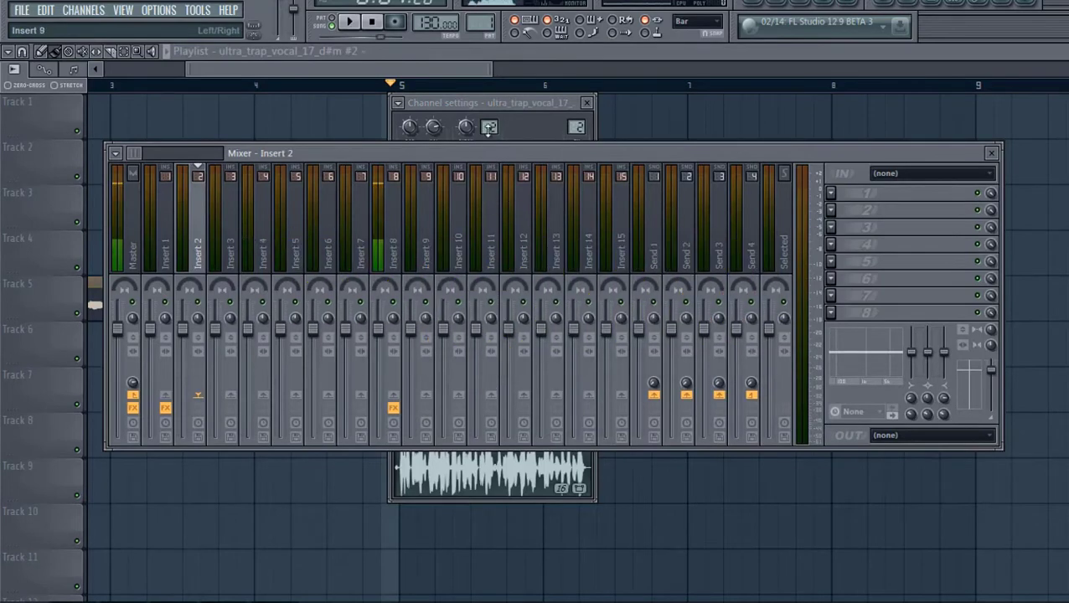
{"action": "left_click_drag", "start_coordinate": [578, 128], "coordinate": [578, 117]}
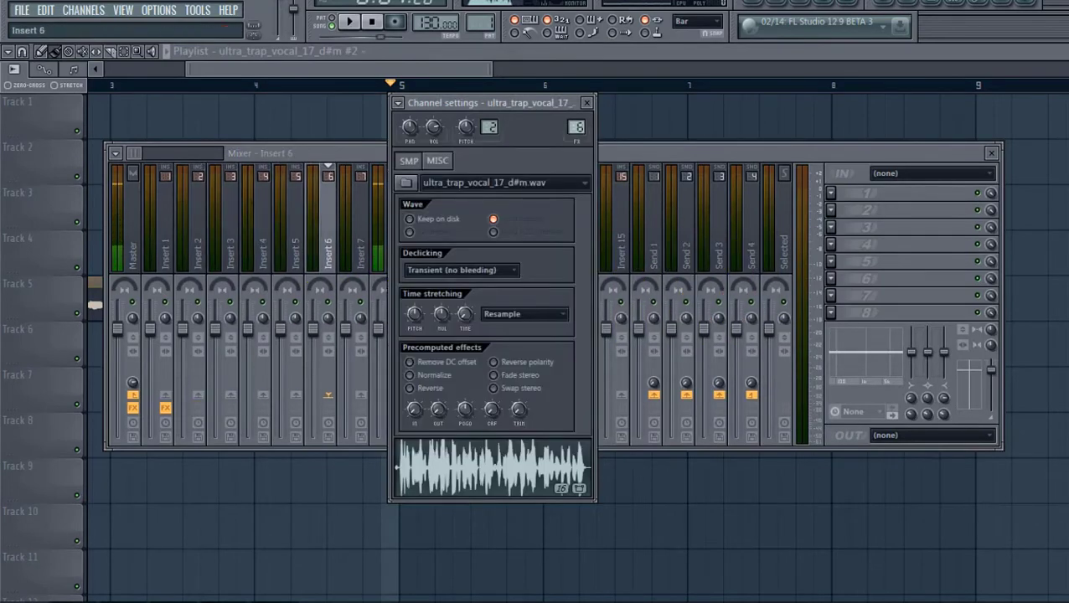
Add Fruity Parametric EQ 2 to the first effect slot of Insert 6 and apply a steep low cut around 100 Hz.
{"action": "left_click", "coordinate": [328, 221]}
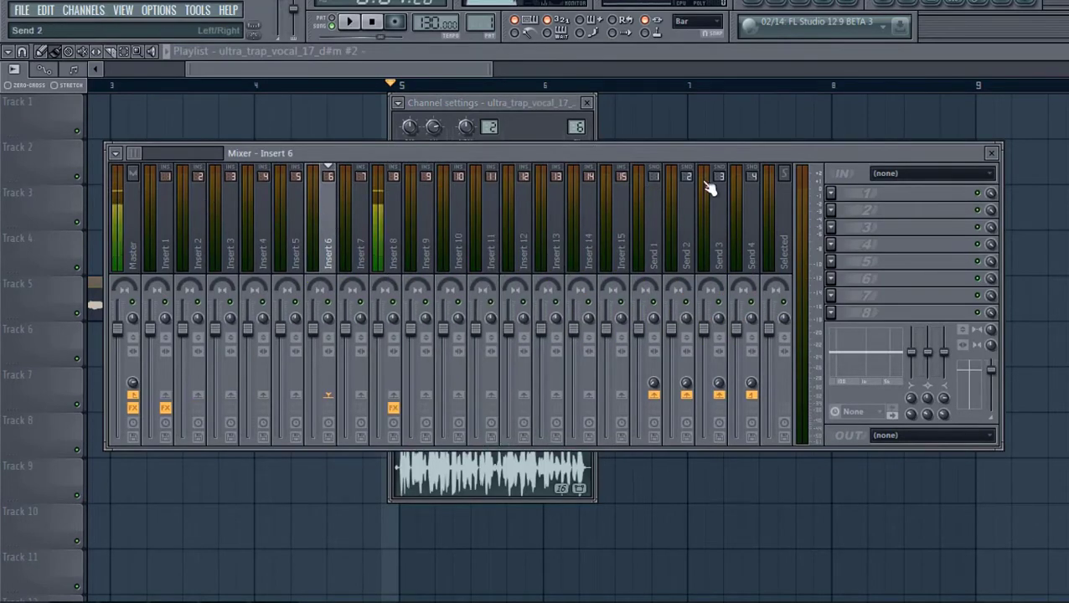
{"action": "left_click", "coordinate": [836, 197]}
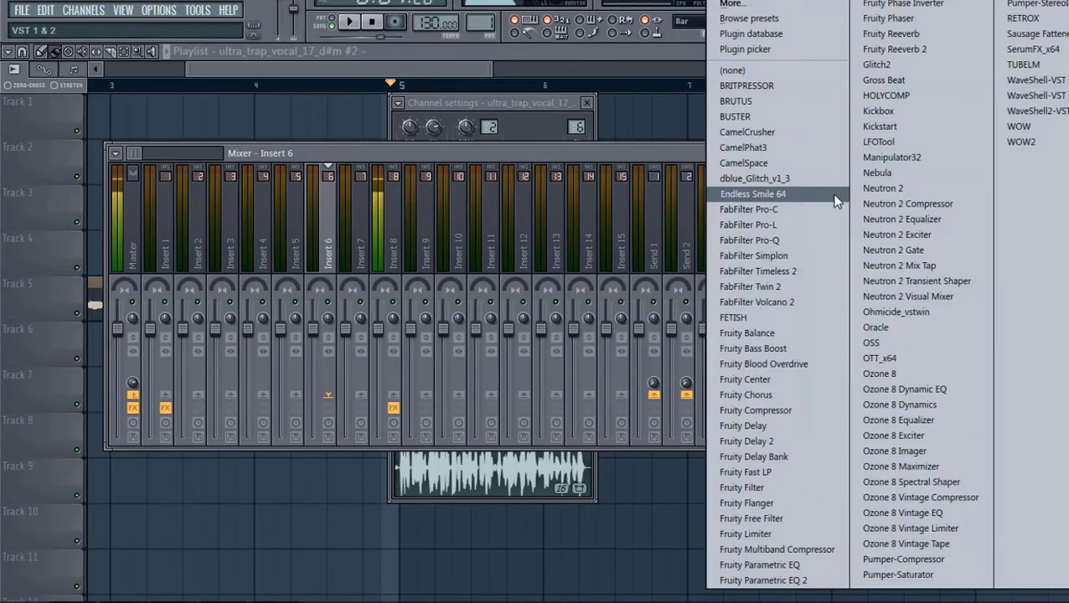
{"action": "left_click", "coordinate": [737, 49]}
{"action": "left_click", "coordinate": [110, 312]}
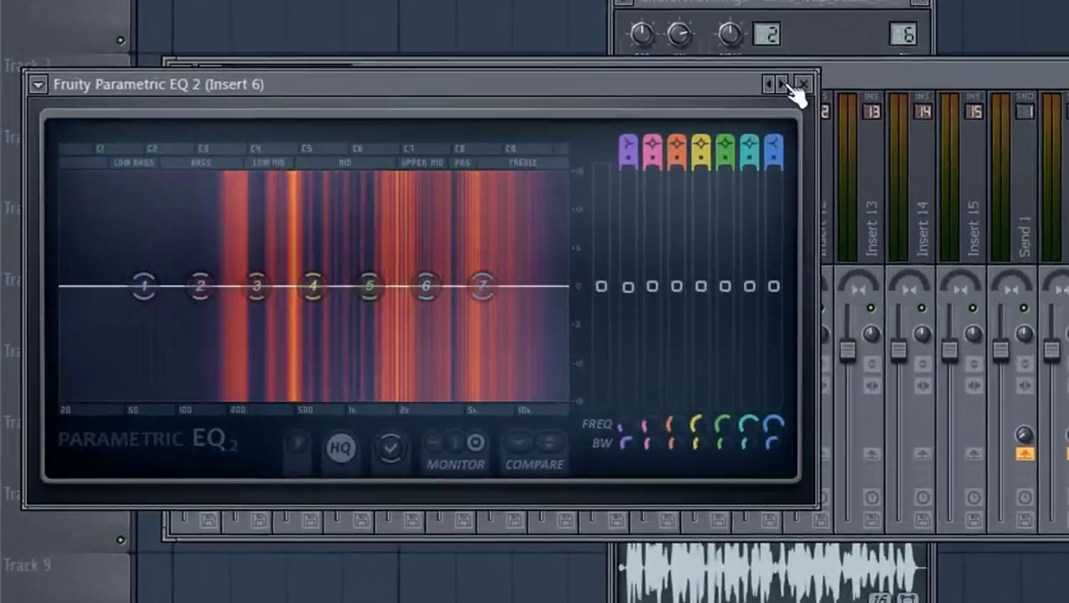
{"action": "left_click", "coordinate": [499, 159]}
{"action": "left_click", "coordinate": [879, 260]}
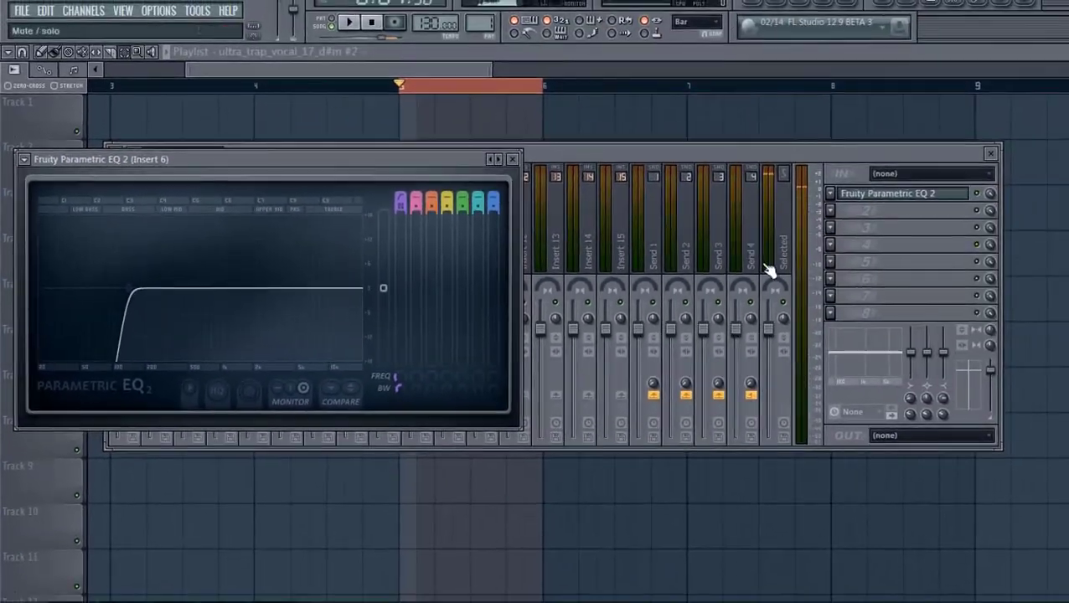
Add Fruity WaveShaper to the second slot of Insert 6 and step through its presets to the U-shaped curve.
{"action": "left_click", "coordinate": [769, 270]}
{"action": "left_click", "coordinate": [757, 48]}
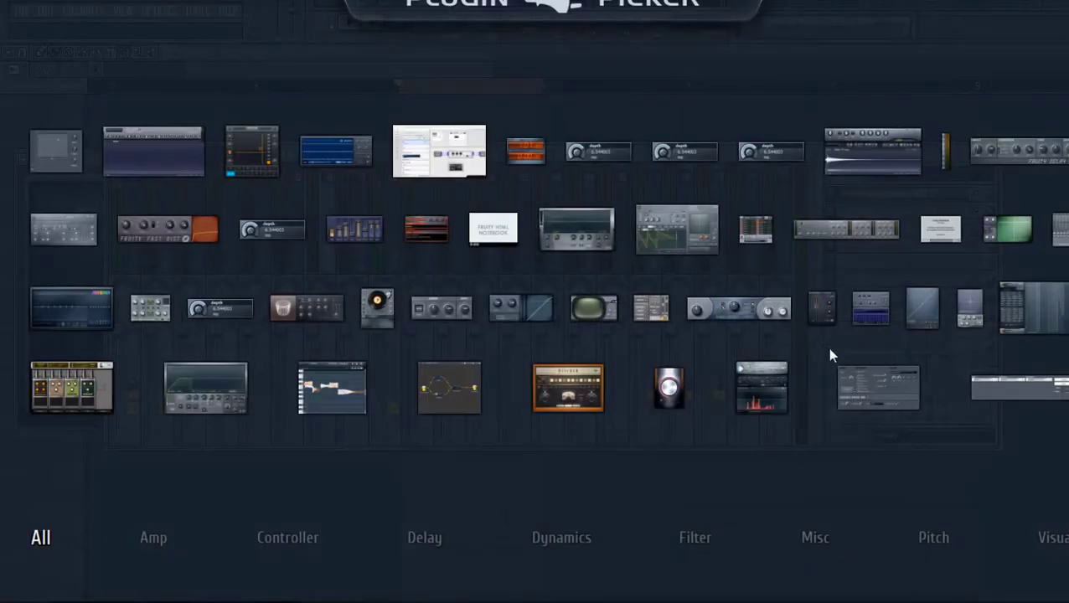
{"action": "left_click", "coordinate": [915, 317]}
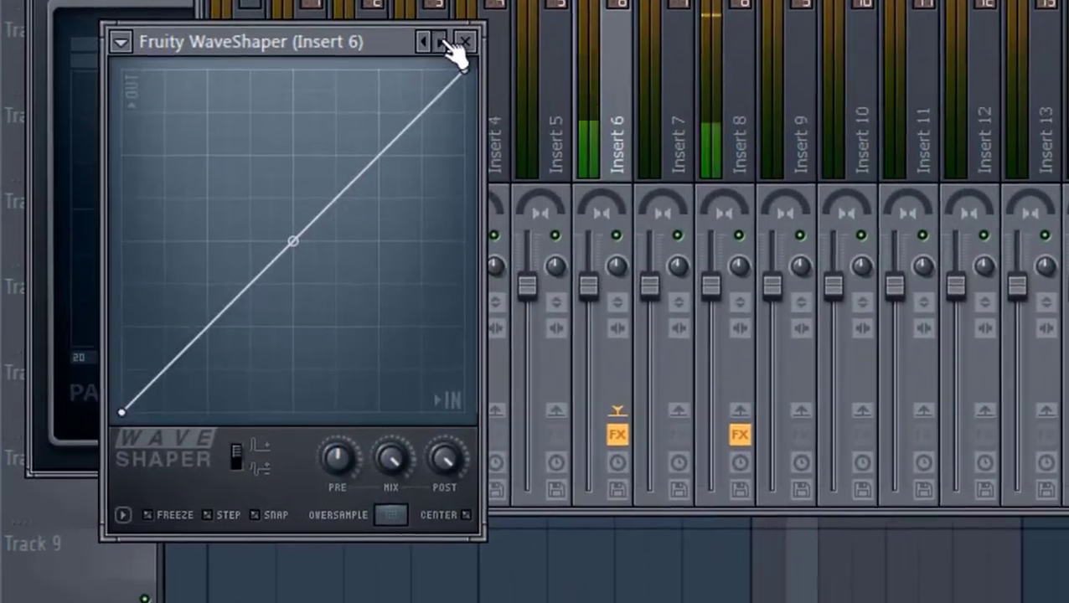
{"action": "left_click", "coordinate": [443, 42]}
{"action": "left_click", "coordinate": [442, 42]}
{"action": "left_click", "coordinate": [442, 41]}
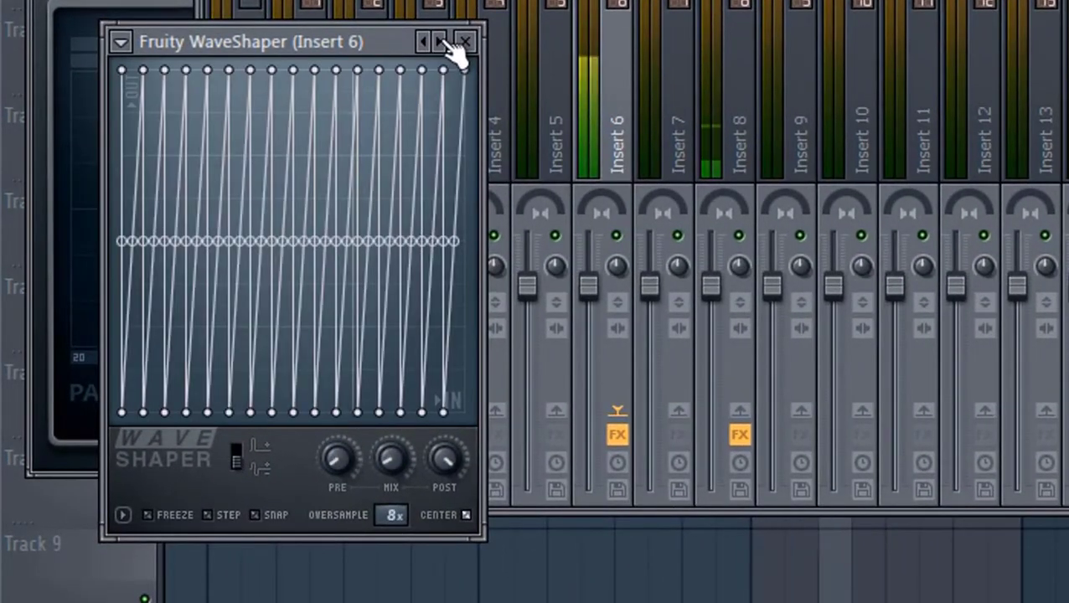
{"action": "left_click", "coordinate": [442, 42]}
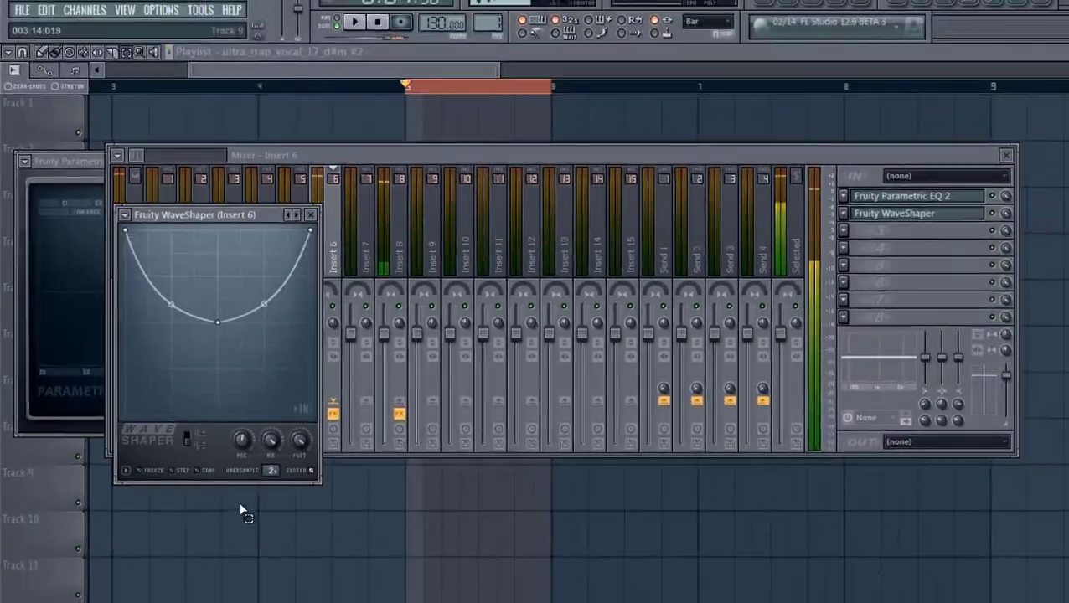
Add another Fruity Parametric EQ 2 in the third slot and shape a low-end roll-off with bands 1, 2 and 3.
{"action": "key", "text": "F8"}
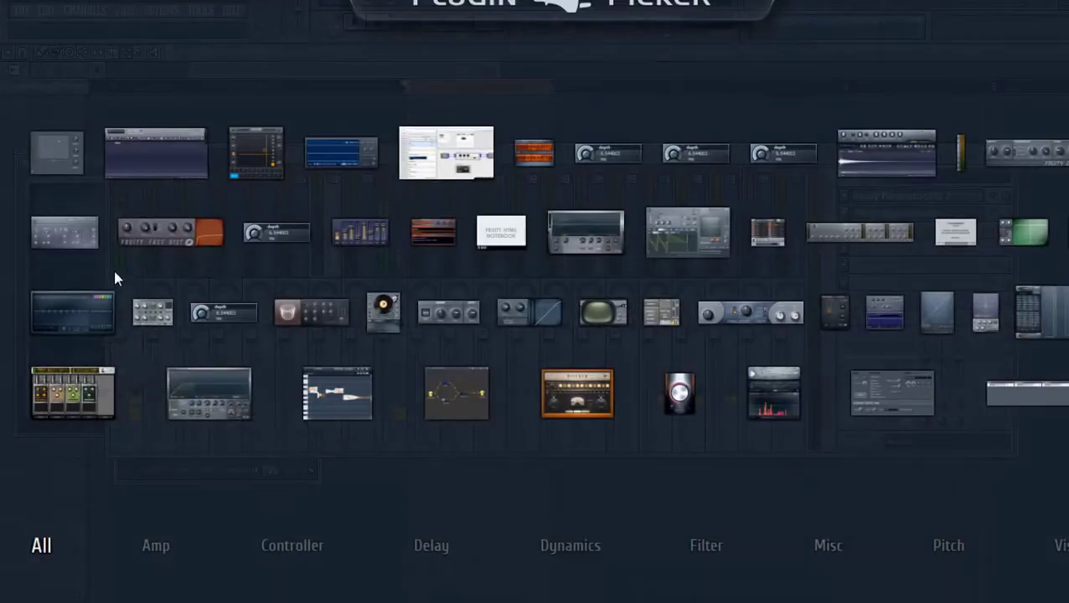
{"action": "left_click", "coordinate": [100, 299]}
{"action": "left_click_drag", "start_coordinate": [181, 370], "coordinate": [189, 443]}
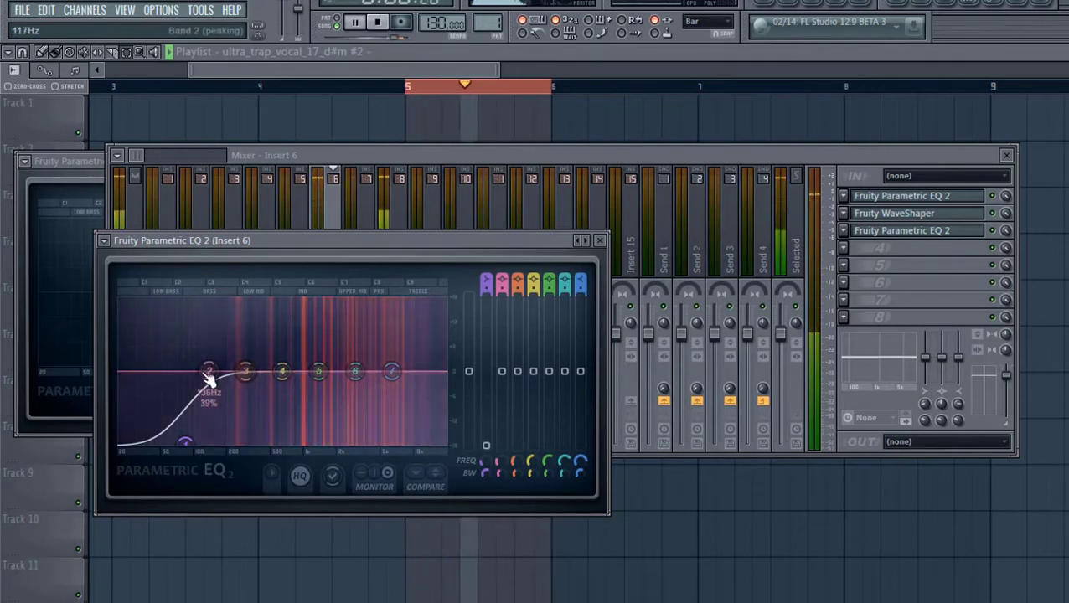
{"action": "left_click_drag", "start_coordinate": [208, 371], "coordinate": [162, 393]}
{"action": "left_click_drag", "start_coordinate": [245, 371], "coordinate": [217, 367]}
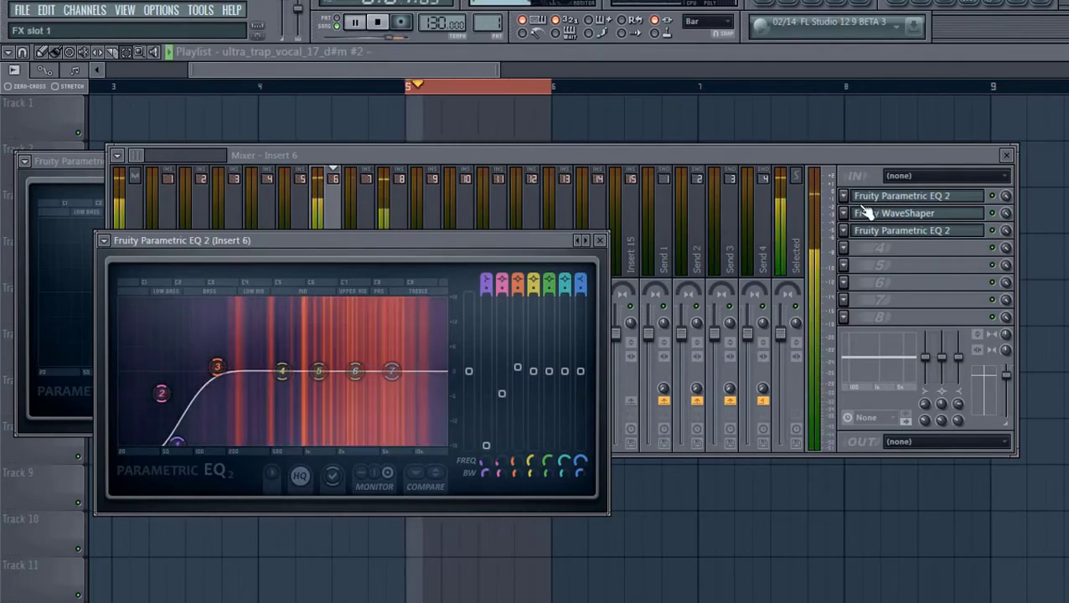
Add Effector in the fourth slot, change its effect to Ring with Bypass off, and play back the processed vocal.
{"action": "key", "text": "F8"}
{"action": "left_click", "coordinate": [268, 161]}
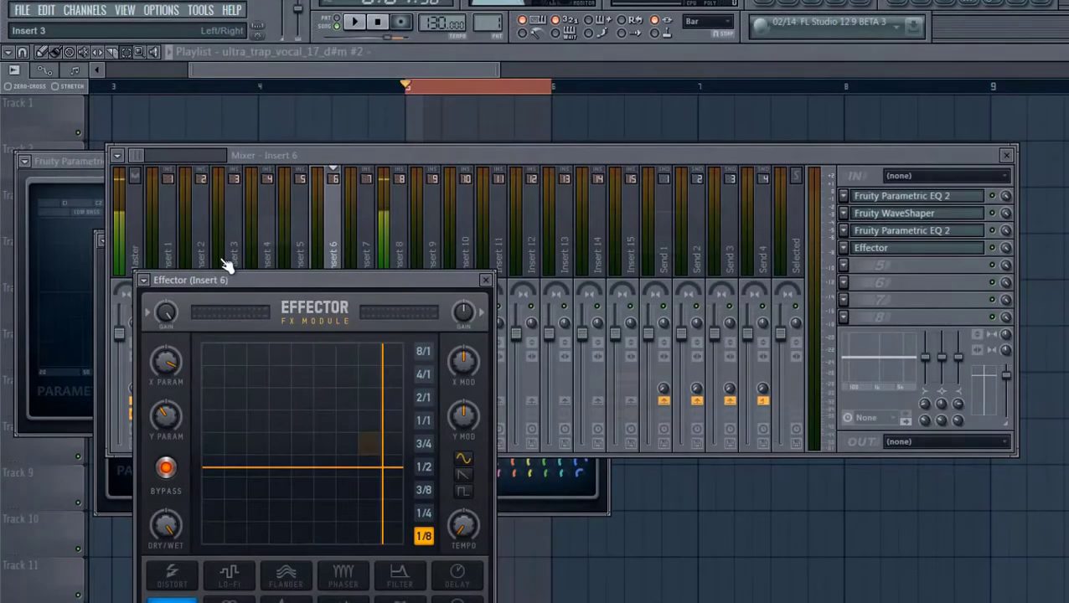
{"action": "key", "text": "space"}
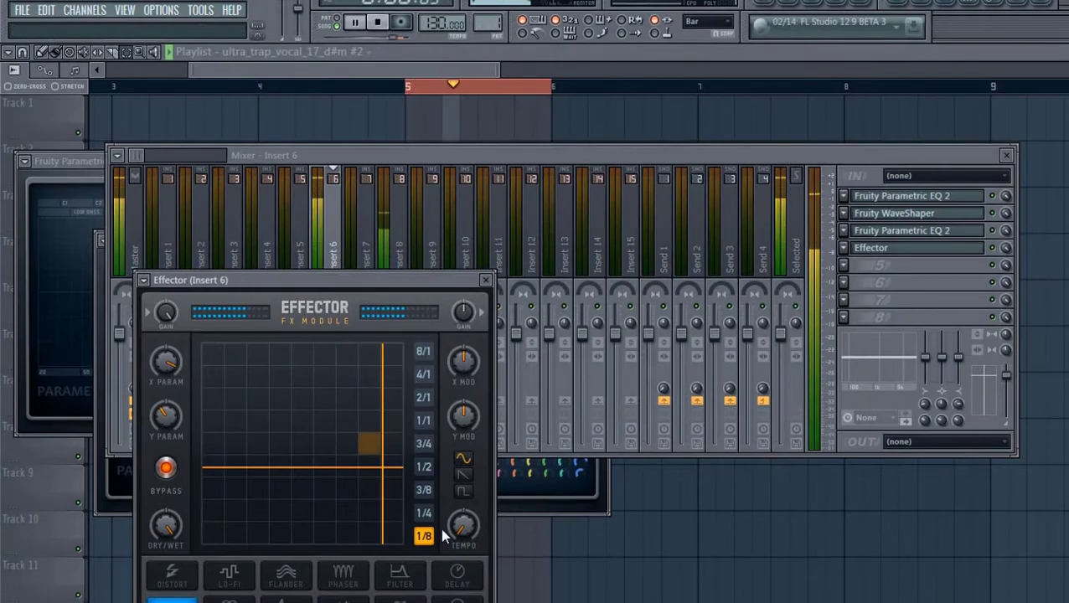
{"action": "left_click_drag", "start_coordinate": [260, 280], "coordinate": [331, 89]}
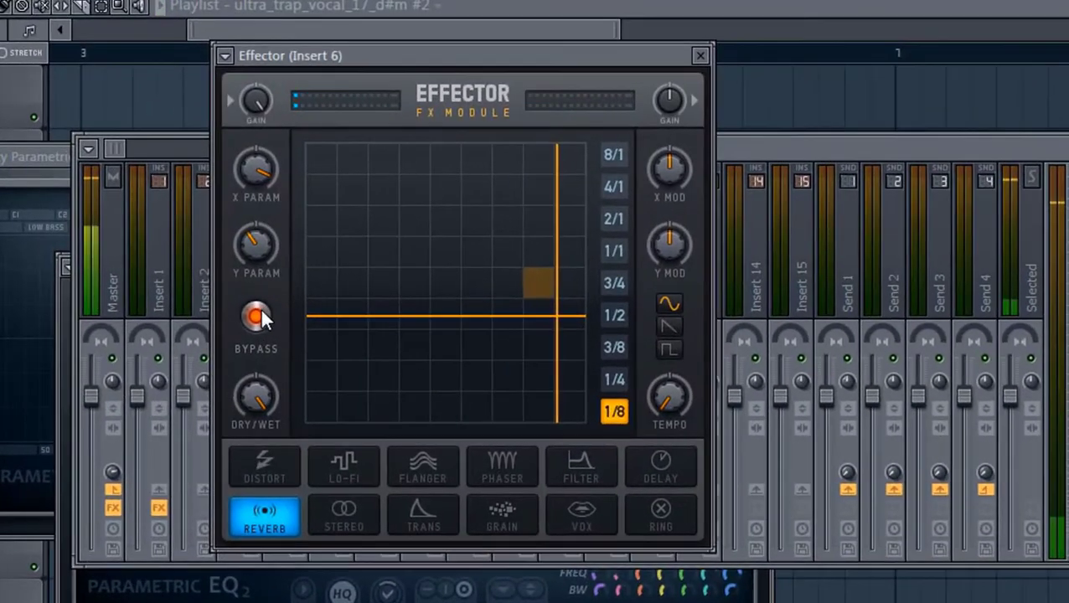
{"action": "left_click_drag", "start_coordinate": [471, 47], "coordinate": [494, 66]}
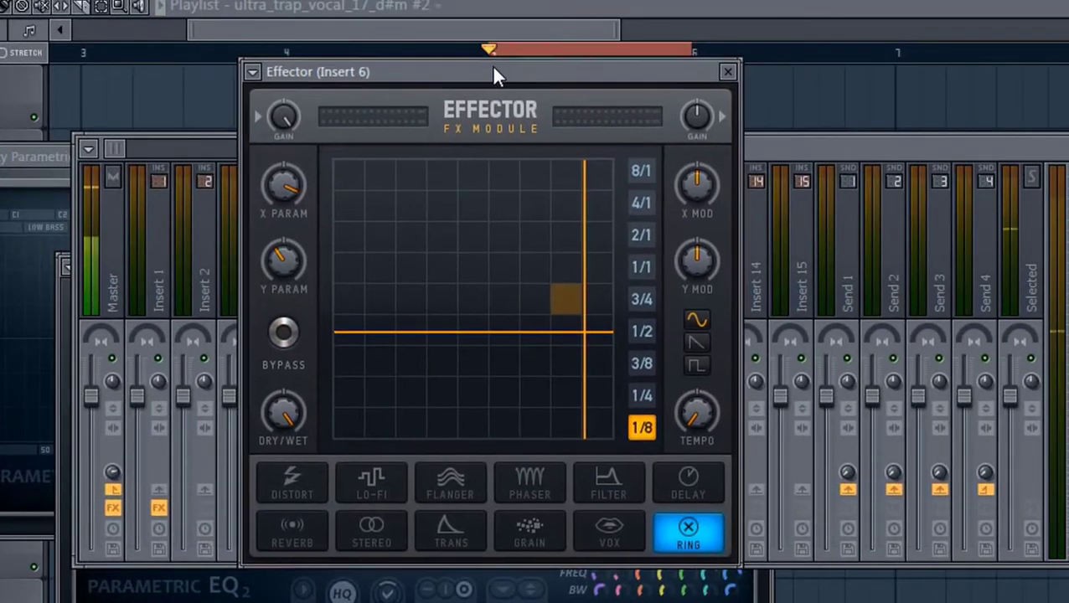
{"action": "left_click_drag", "start_coordinate": [356, 241], "coordinate": [370, 254]}
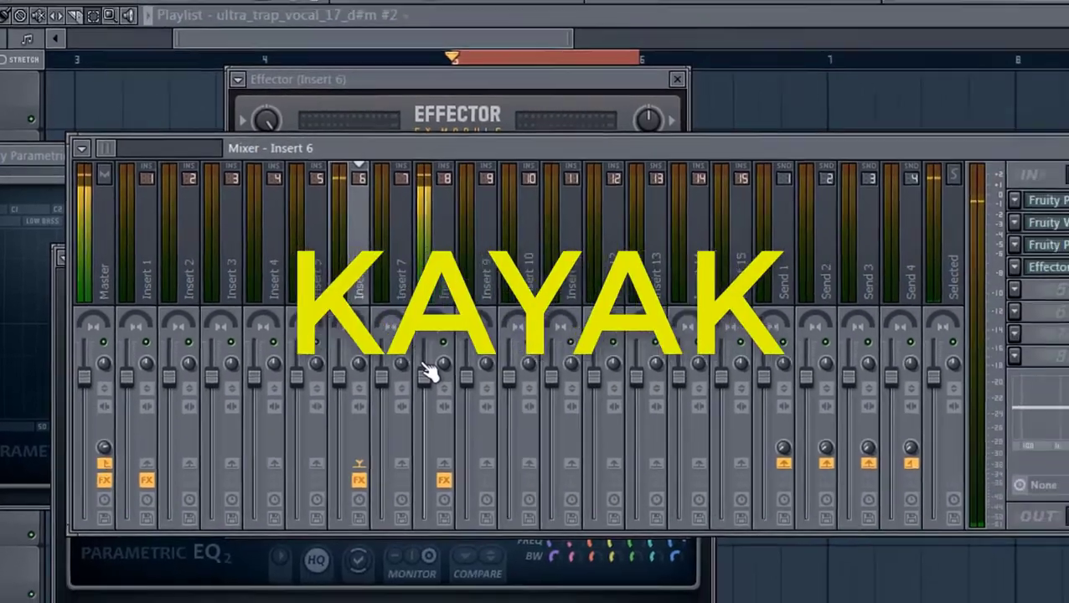
{"action": "key", "text": "space"}
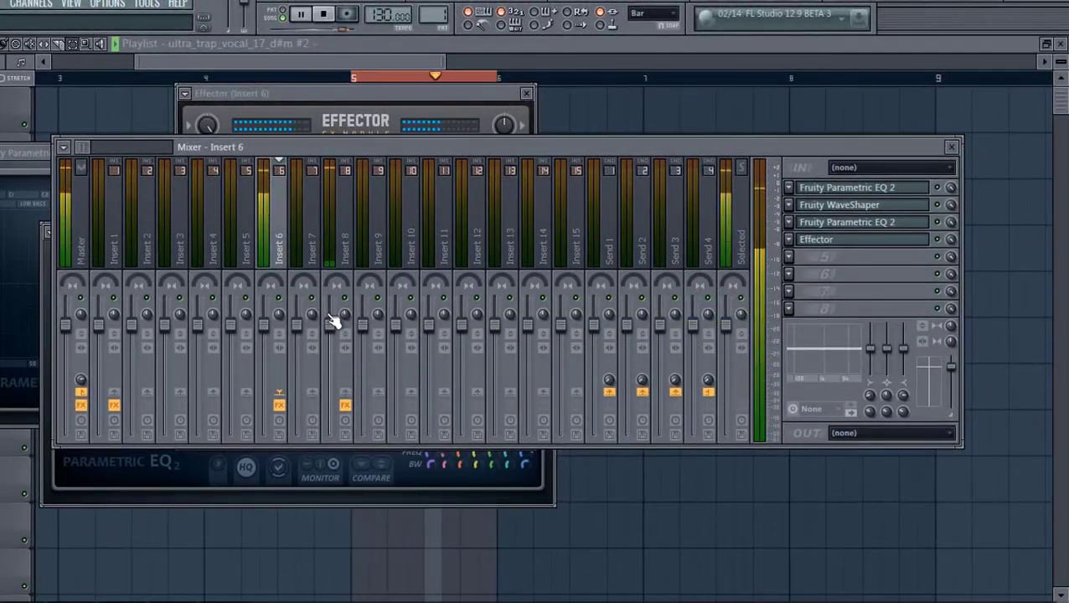
{"action": "key", "text": "space"}
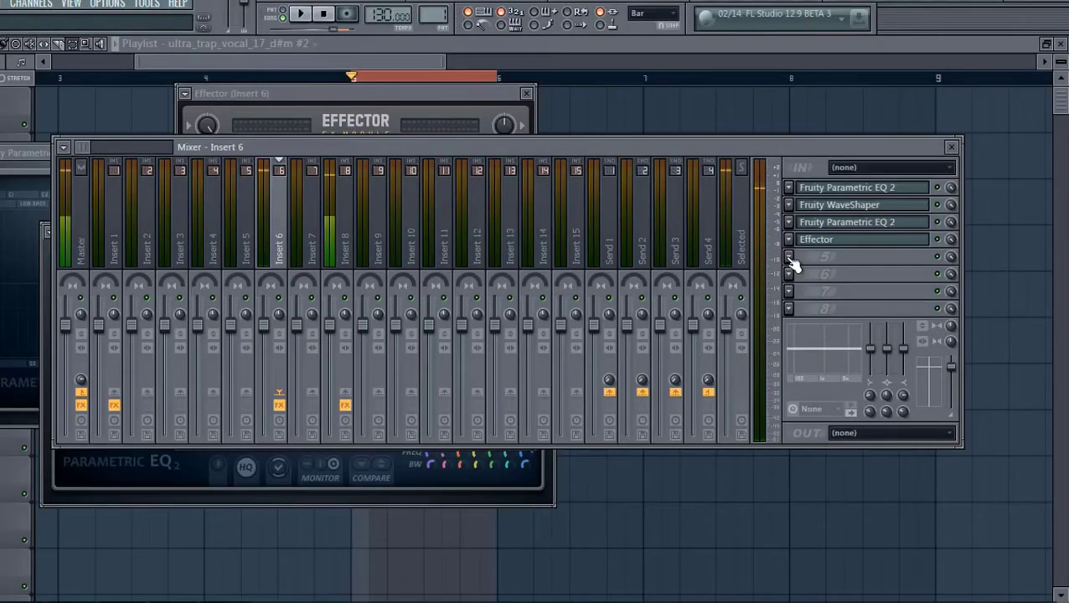
Add the OTT multiband compressor to the fifth slot of Insert 6 and start playback.
{"action": "left_click", "coordinate": [789, 257]}
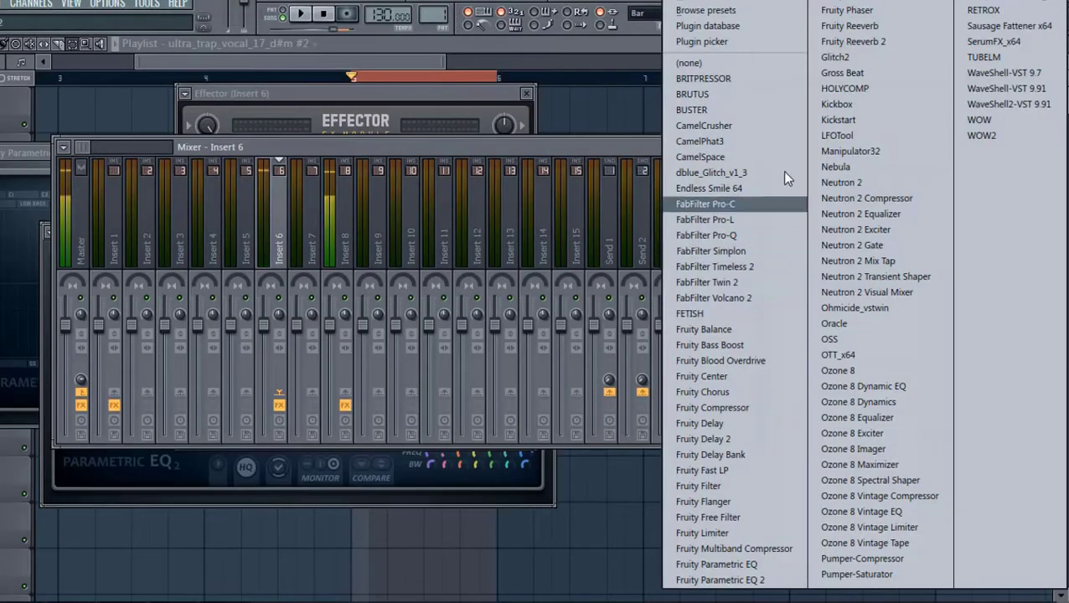
{"action": "left_click", "coordinate": [840, 355]}
{"action": "left_click_drag", "start_coordinate": [245, 317], "coordinate": [295, 309]}
{"action": "key", "text": "space"}
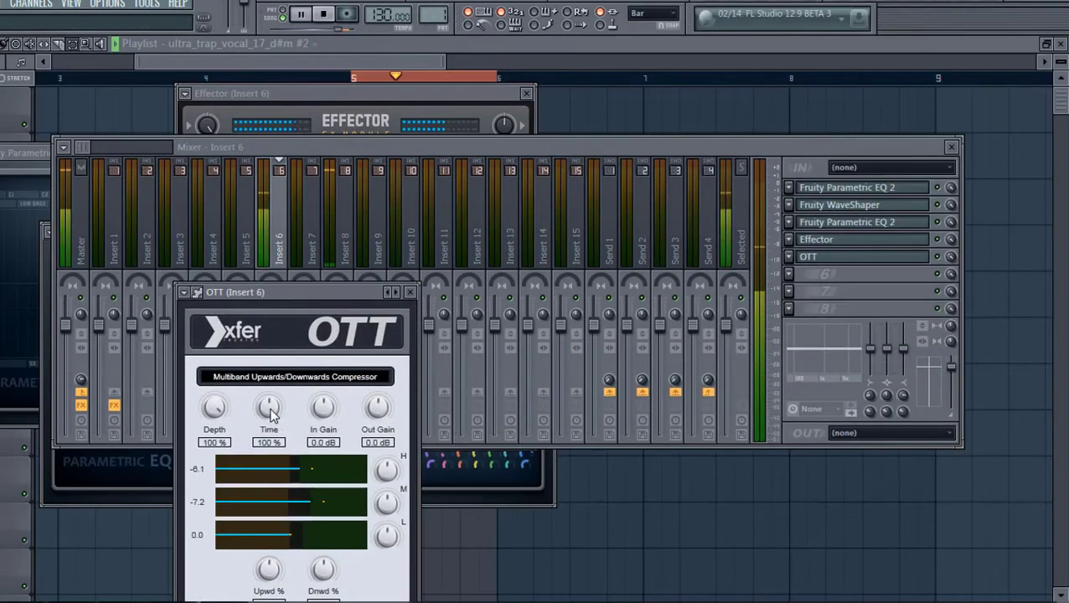
Set OTT's Time to 1000 % and Out Gain to 5.8 dB, and turn down its high band slightly.
{"action": "left_click_drag", "start_coordinate": [283, 351], "coordinate": [282, 335]}
{"action": "mouse_move", "coordinate": [387, 409]}
{"action": "left_mouse_down"}
{"action": "mouse_move", "coordinate": [394, 384]}
{"action": "mouse_move", "coordinate": [384, 401]}
{"action": "left_mouse_up"}
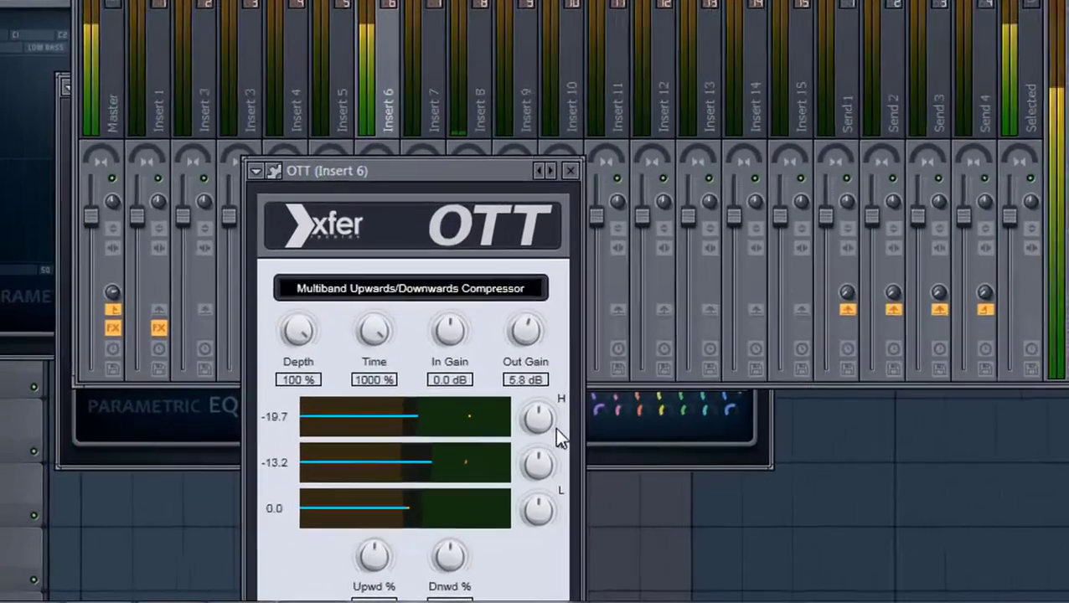
{"action": "left_click_drag", "start_coordinate": [392, 475], "coordinate": [390, 494]}
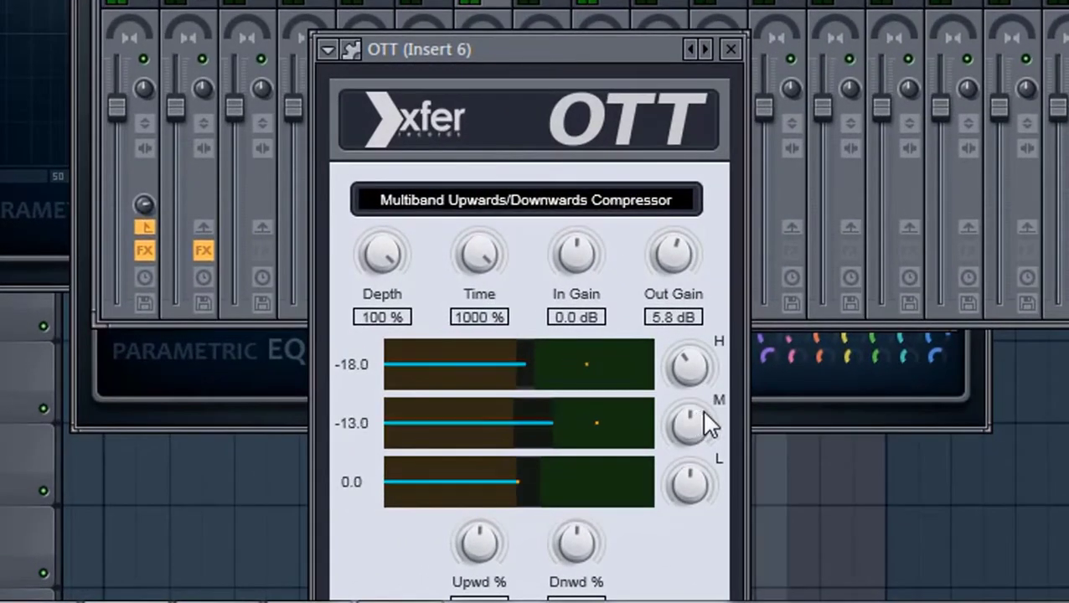
{"action": "left_click_drag", "start_coordinate": [411, 136], "coordinate": [447, 152]}
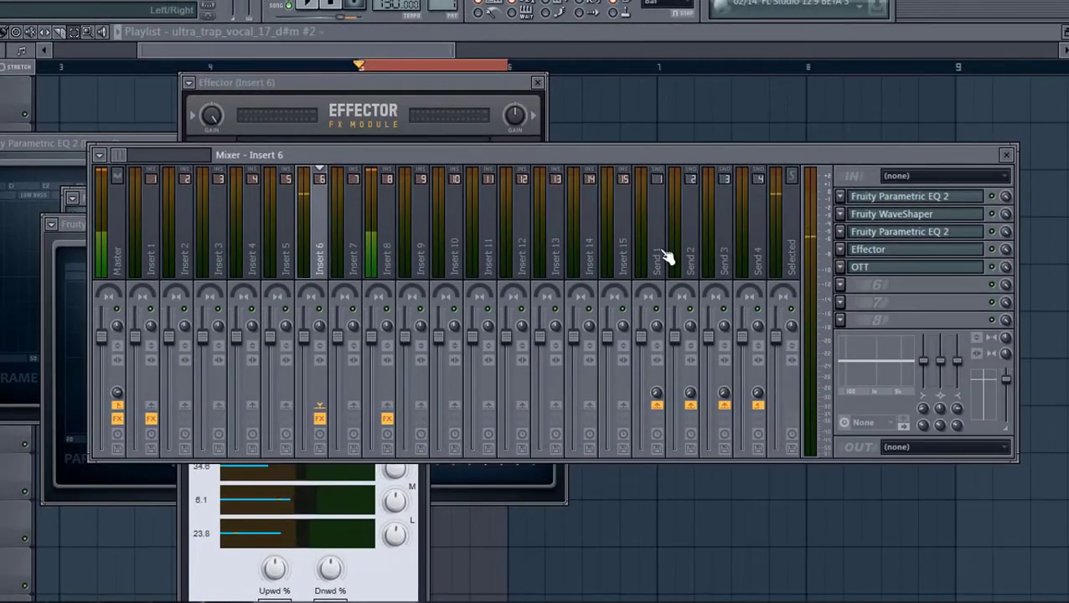
Add a third Fruity Parametric EQ 2 in the sixth slot of Insert 6.
{"action": "left_click", "coordinate": [842, 288]}
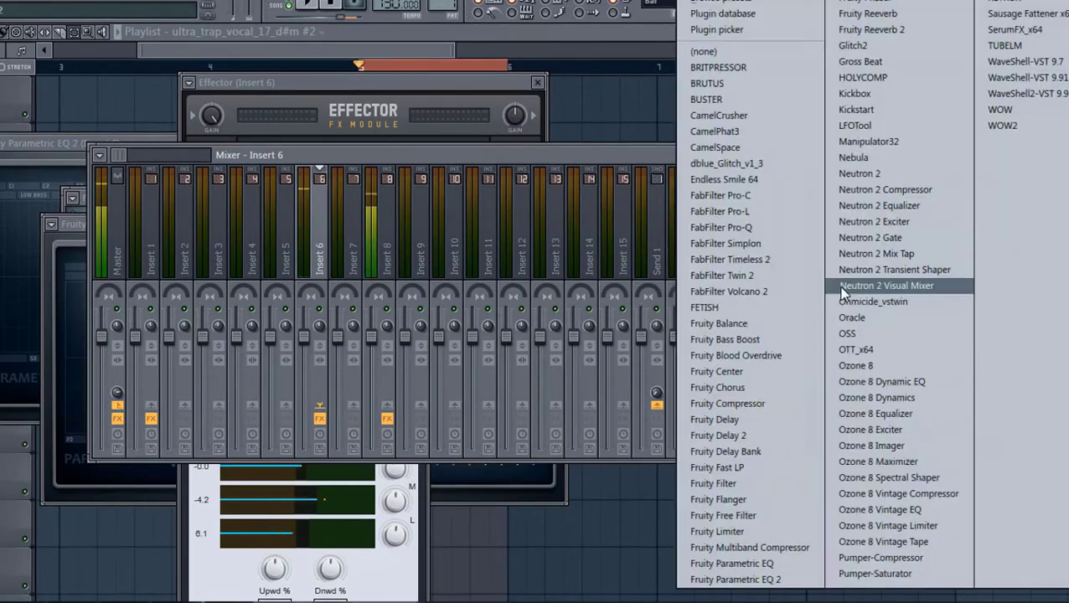
{"action": "left_click", "coordinate": [771, 30]}
{"action": "left_click", "coordinate": [36, 312]}
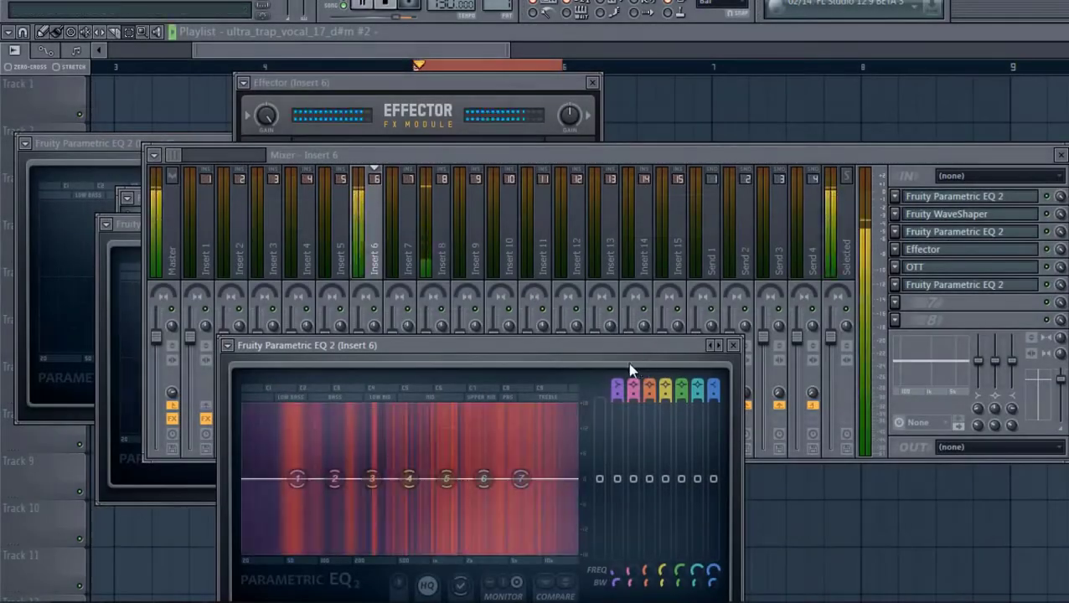
{"action": "right_click", "coordinate": [717, 346]}
{"action": "left_click", "coordinate": [743, 414]}
{"action": "left_click_drag", "start_coordinate": [266, 479], "coordinate": [289, 479]}
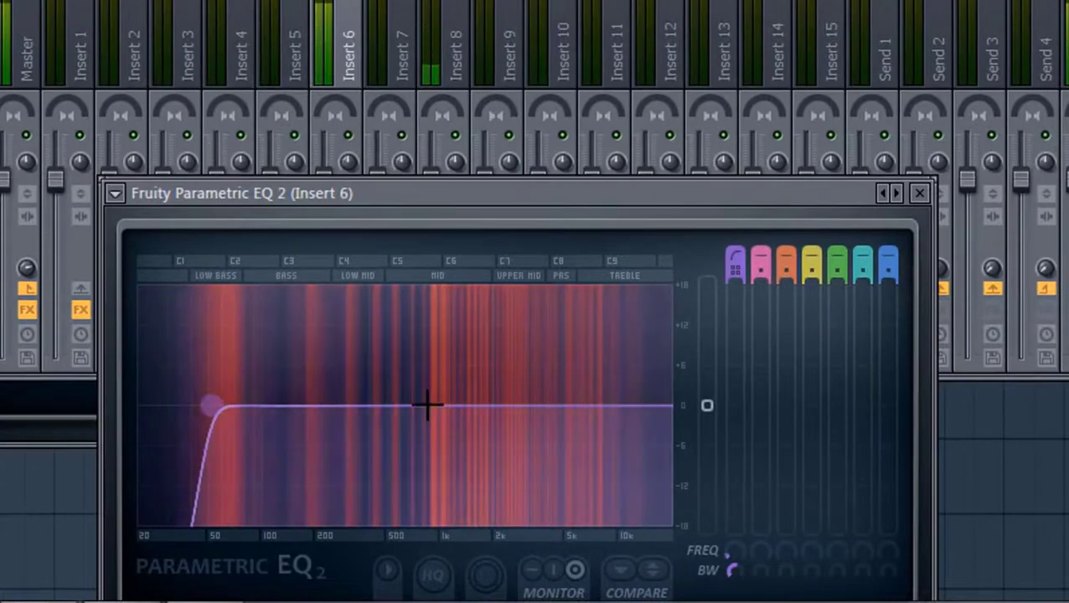
{"action": "right_click", "coordinate": [896, 193]}
{"action": "left_click", "coordinate": [944, 154]}
Shape the sixth-slot EQ by cutting the lows at about 38 Hz, boosting the bass slightly and raising band 5 near 1 kHz.
{"action": "left_click_drag", "start_coordinate": [227, 405], "coordinate": [187, 524]}
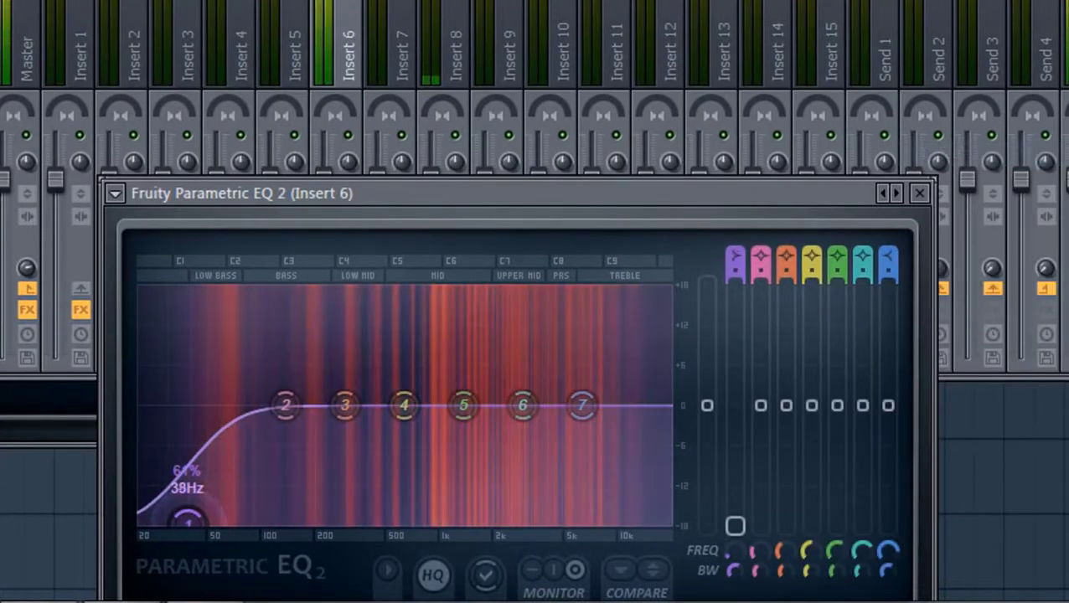
{"action": "left_click_drag", "start_coordinate": [286, 407], "coordinate": [261, 382]}
{"action": "left_click_drag", "start_coordinate": [463, 405], "coordinate": [439, 373]}
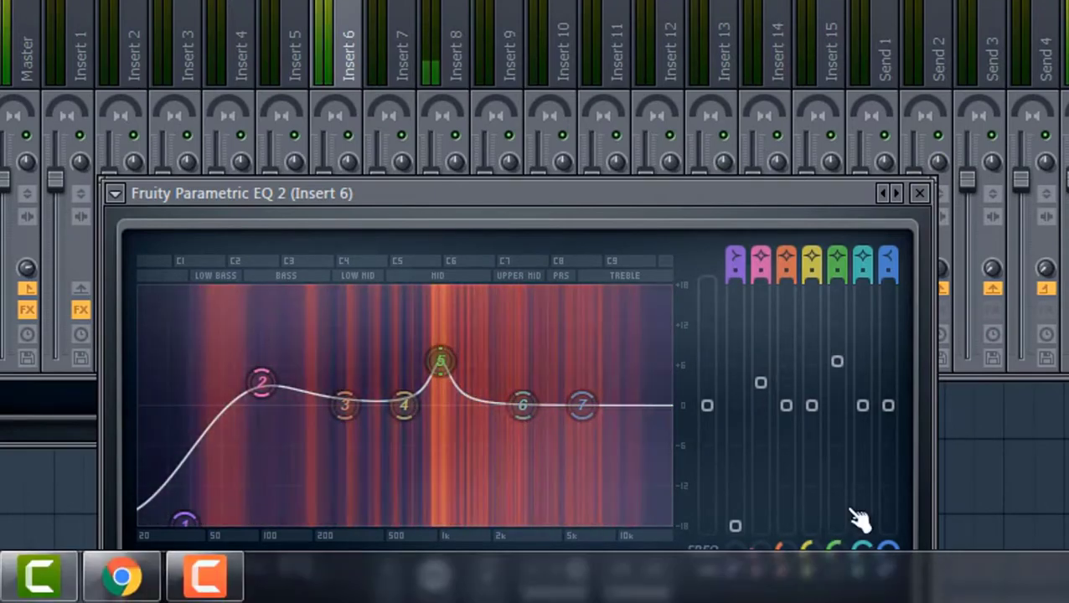
{"action": "left_click_drag", "start_coordinate": [261, 382], "coordinate": [242, 386]}
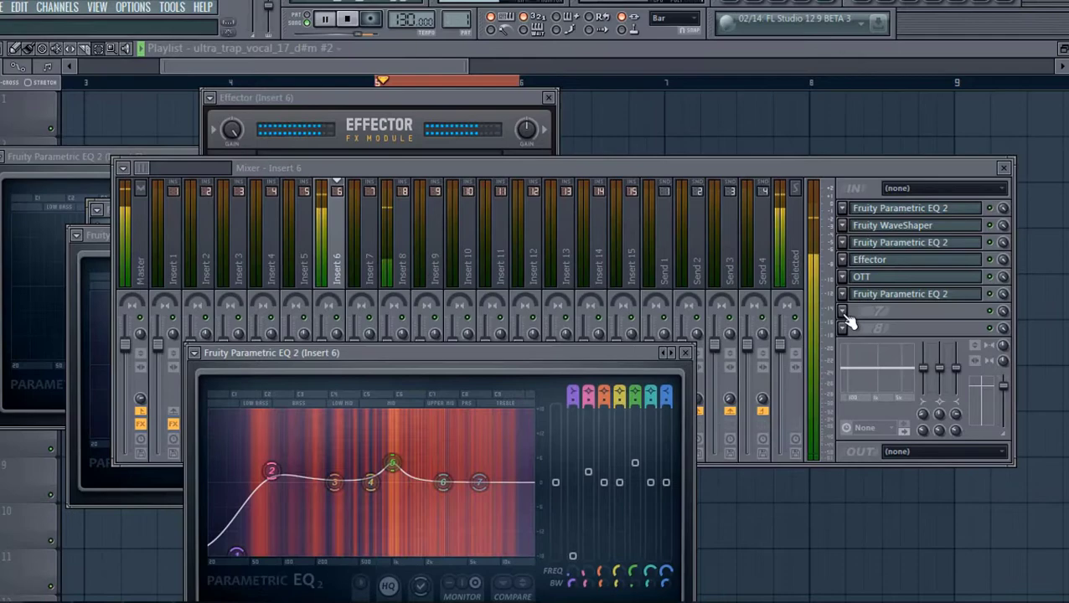
{"action": "key", "text": "space"}
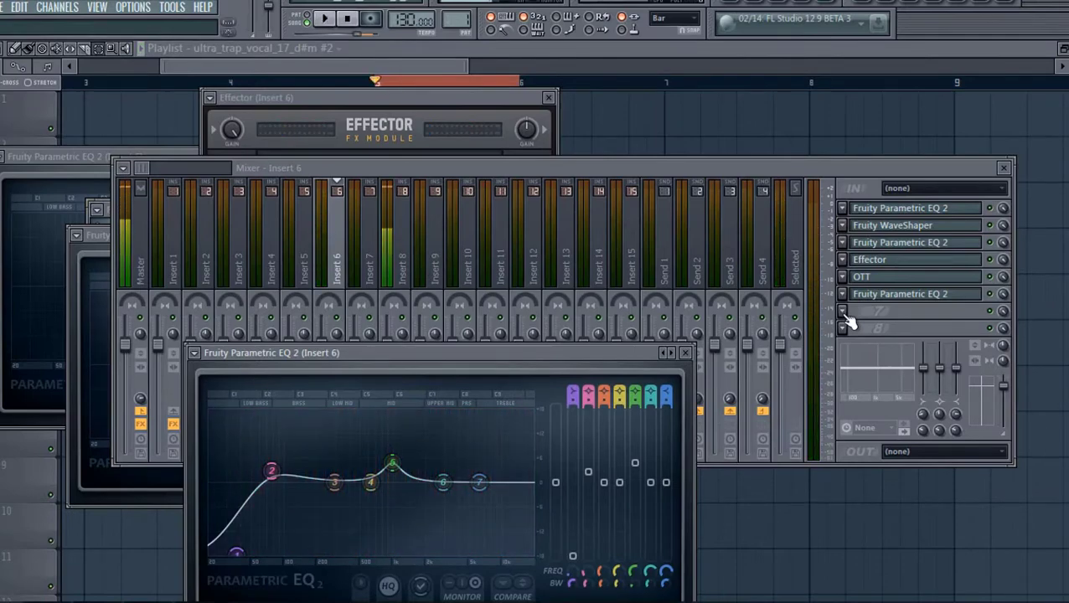
Try Fruity Phaser in the seventh slot with feedback 0.845312 and stereo phase 0.332031, and listen to it.
{"action": "left_click", "coordinate": [844, 313]}
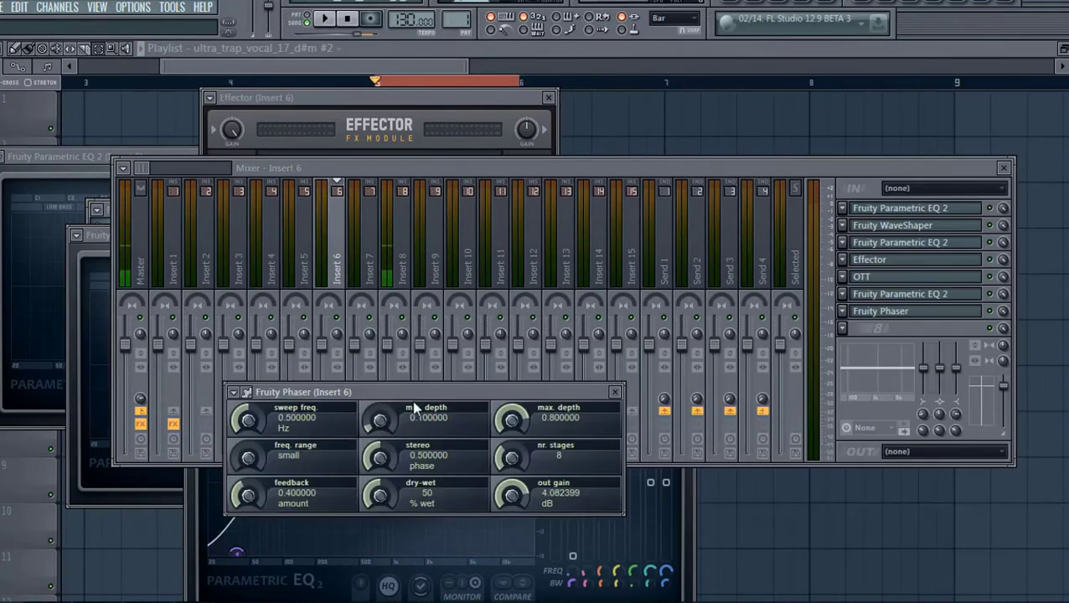
{"action": "left_click_drag", "start_coordinate": [400, 393], "coordinate": [478, 223]}
{"action": "key", "text": "space"}
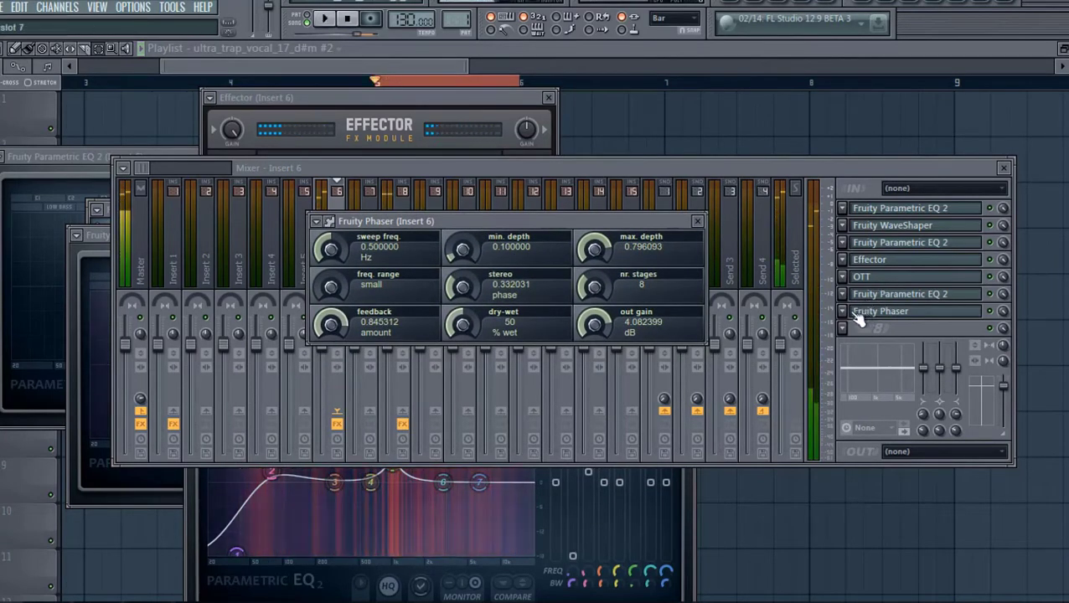
{"action": "key", "text": "space"}
Replace the Fruity Phaser in the seventh slot with Fruity Chorus.
{"action": "left_click", "coordinate": [843, 312]}
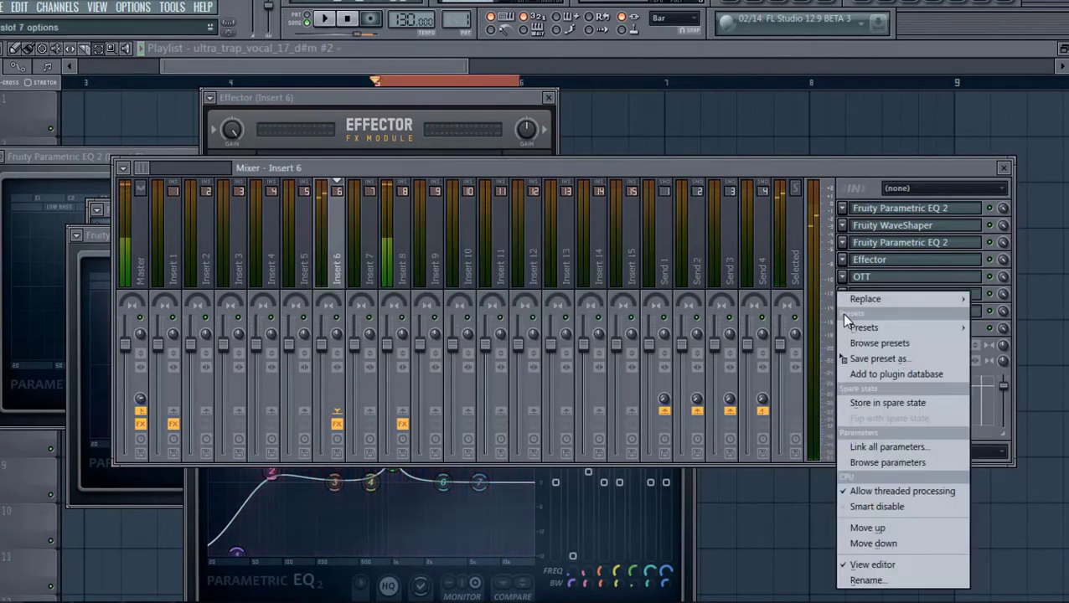
{"action": "mouse_move", "coordinate": [878, 299]}
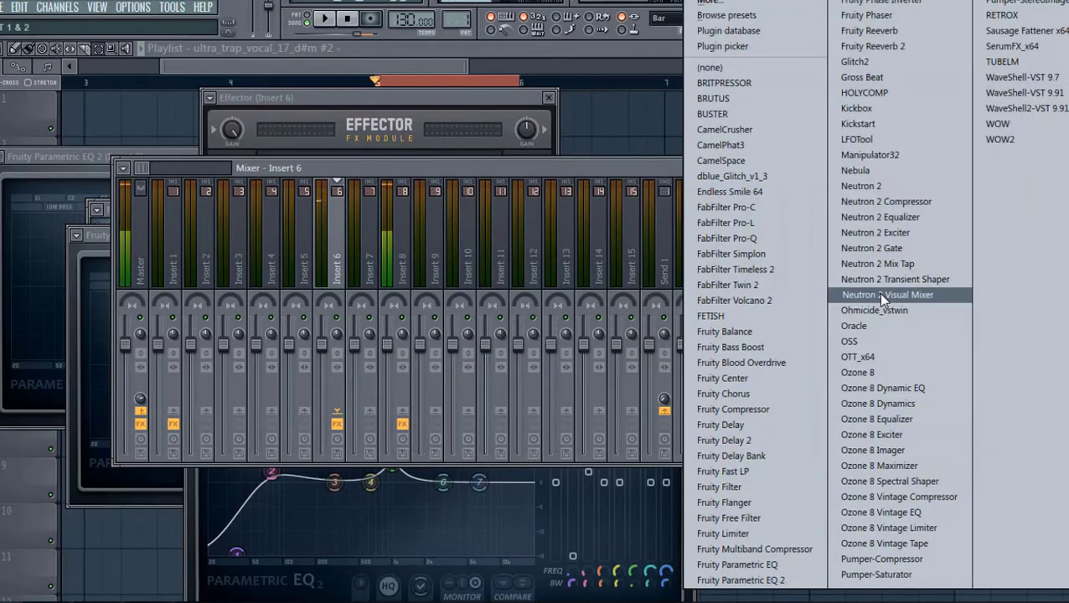
{"action": "left_click", "coordinate": [729, 393]}
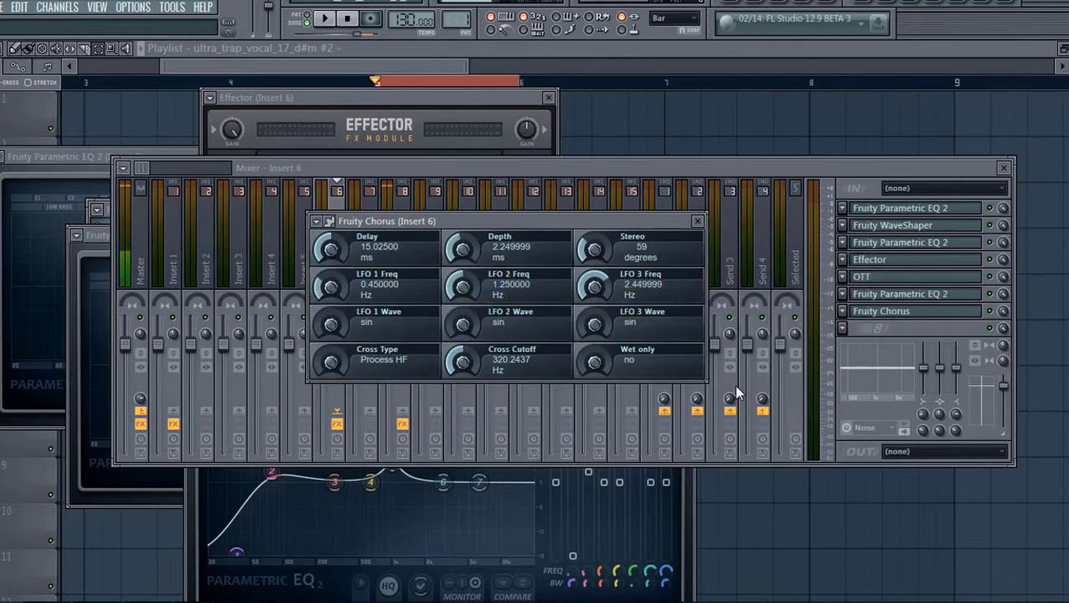
Set the Fruity Chorus depth to about 3.0 ms and LFO 2 frequency to 5 Hz, auditioning the loop with each change.
{"action": "key", "text": "space"}
{"action": "left_click_drag", "start_coordinate": [422, 220], "coordinate": [455, 221]}
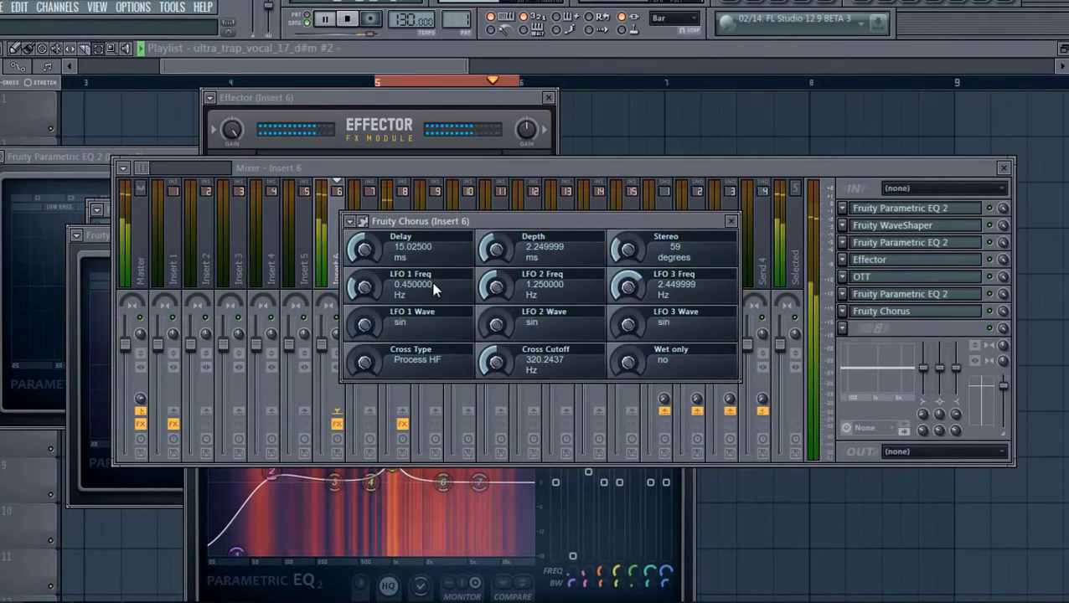
{"action": "key", "text": "space"}
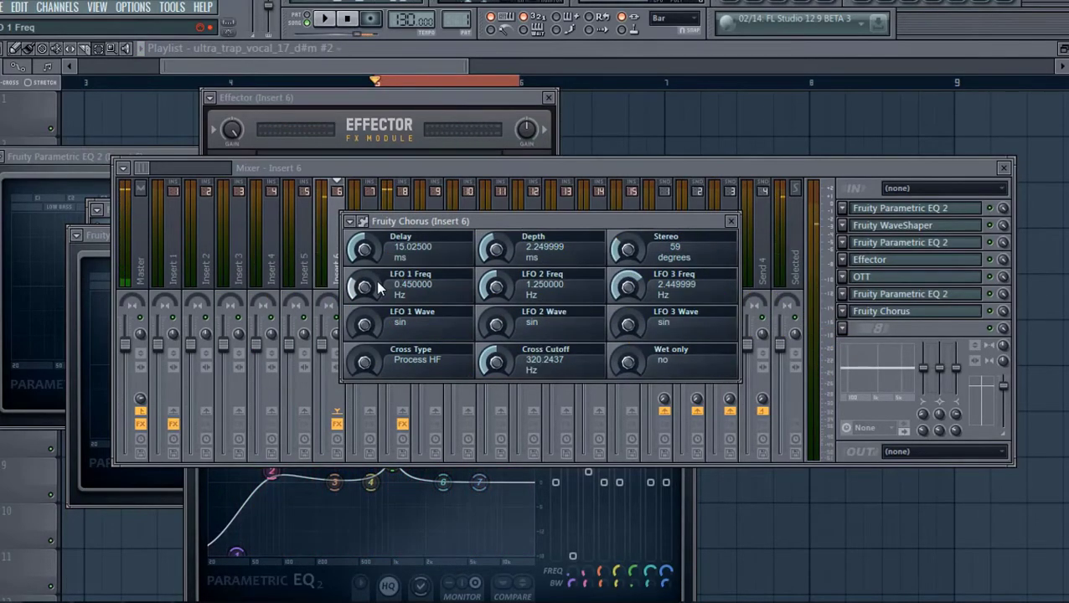
{"action": "left_click_drag", "start_coordinate": [496, 250], "coordinate": [495, 201]}
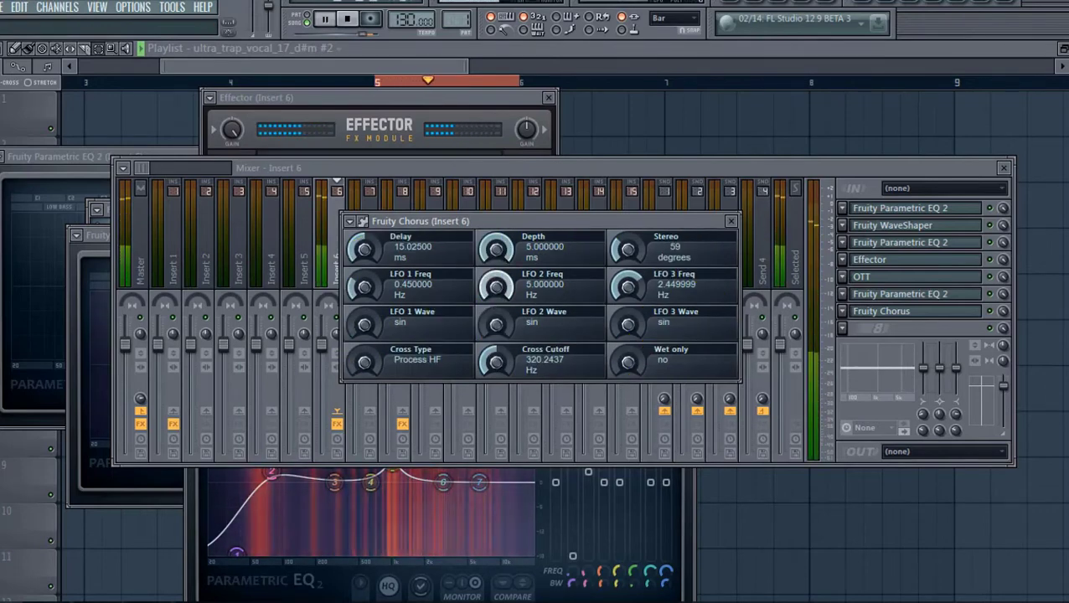
{"action": "key", "text": "space"}
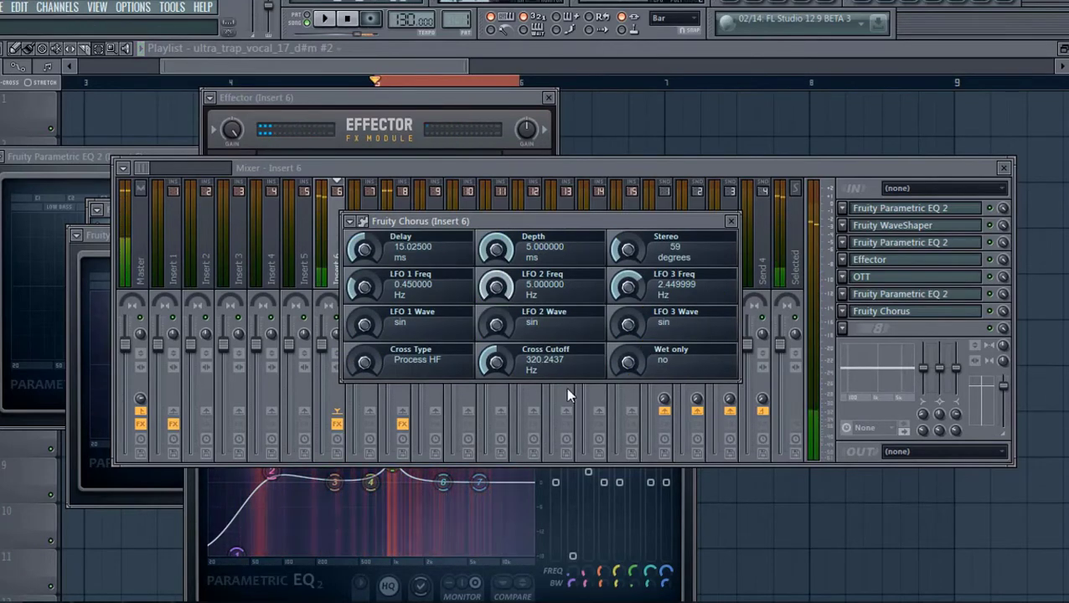
{"action": "left_click_drag", "start_coordinate": [628, 249], "coordinate": [629, 289]}
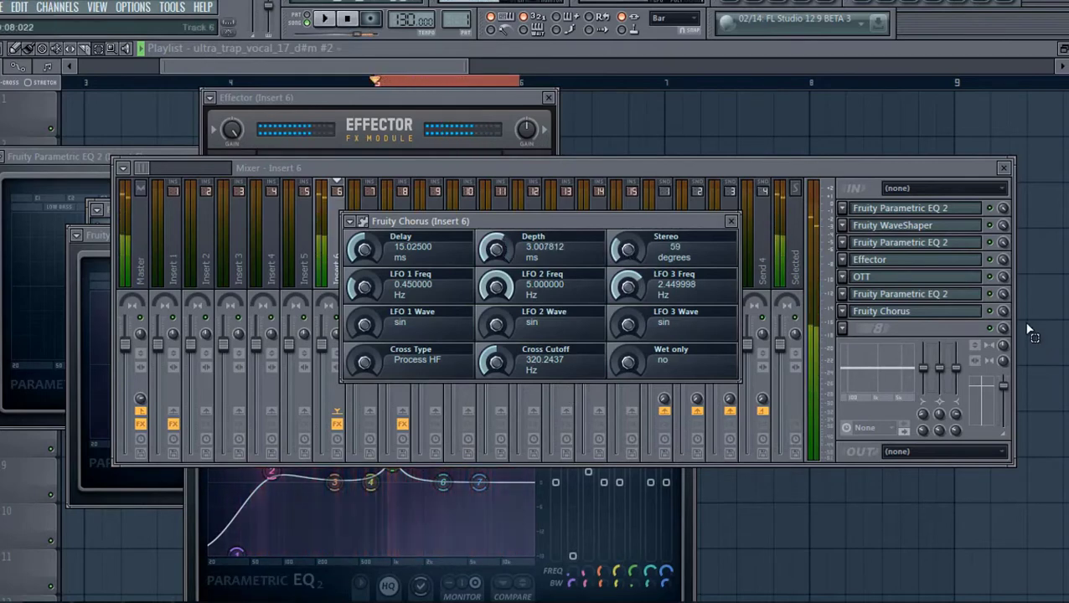
{"action": "key", "text": "space"}
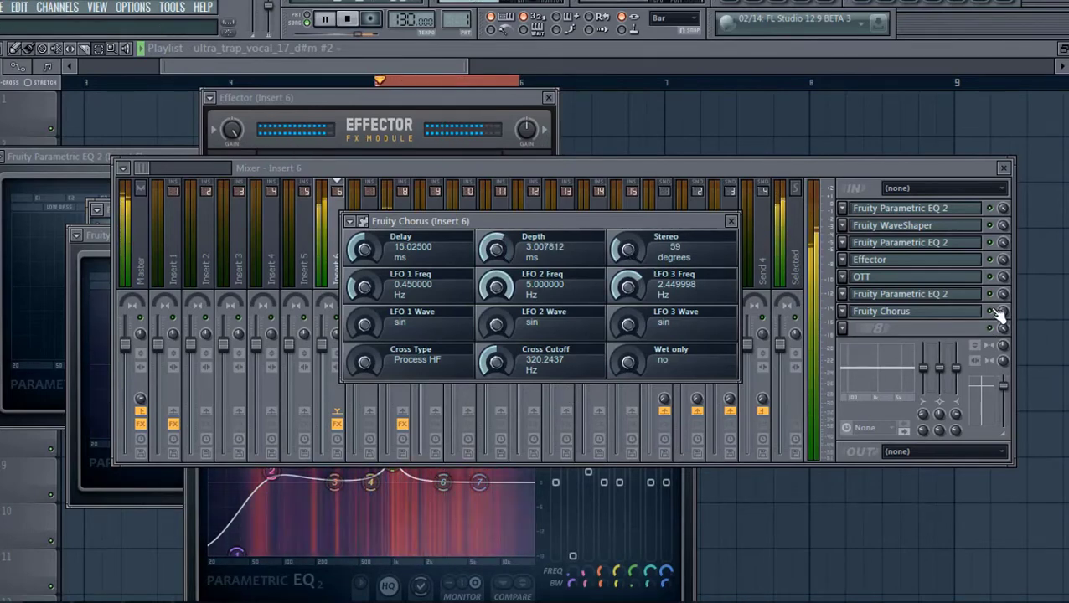
{"action": "left_click", "coordinate": [999, 315]}
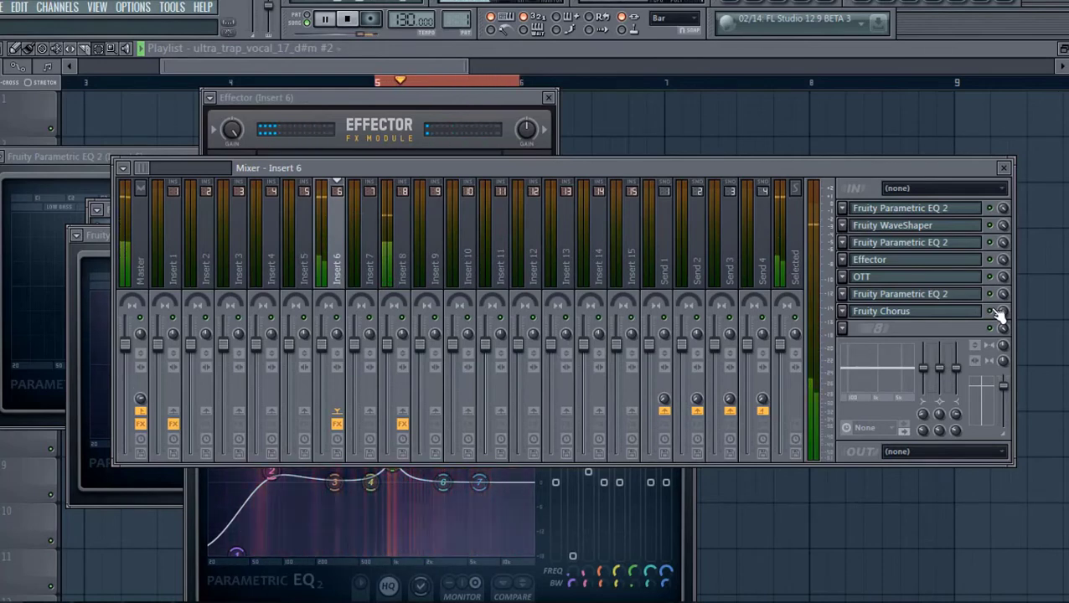
{"action": "key", "text": "space"}
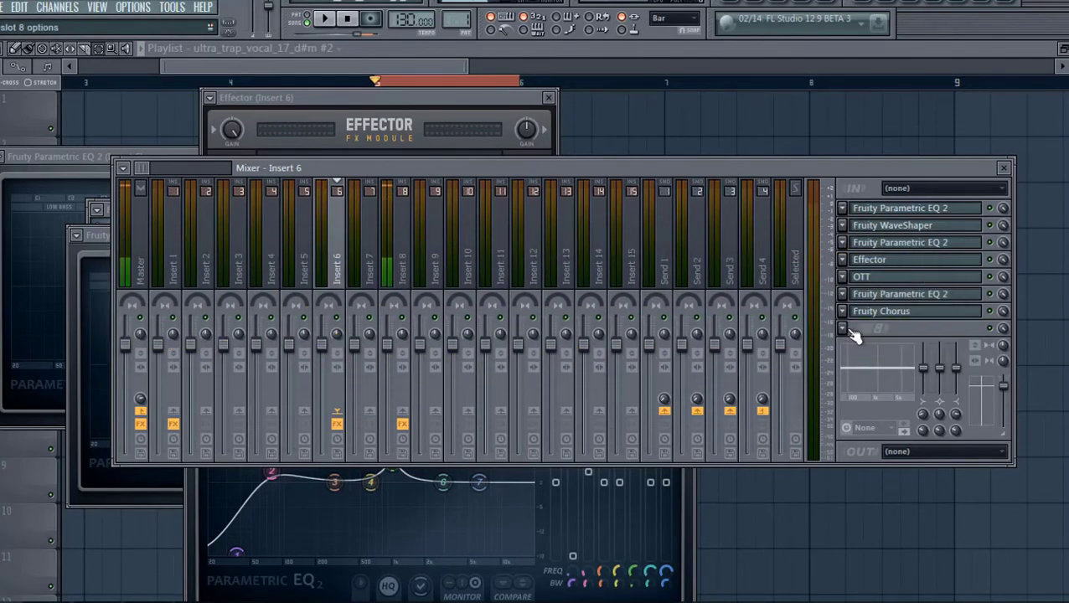
Load SerumFX into the eighth slot of Insert 6, move its window clear of the mixer, and start playback.
{"action": "left_click", "coordinate": [851, 330]}
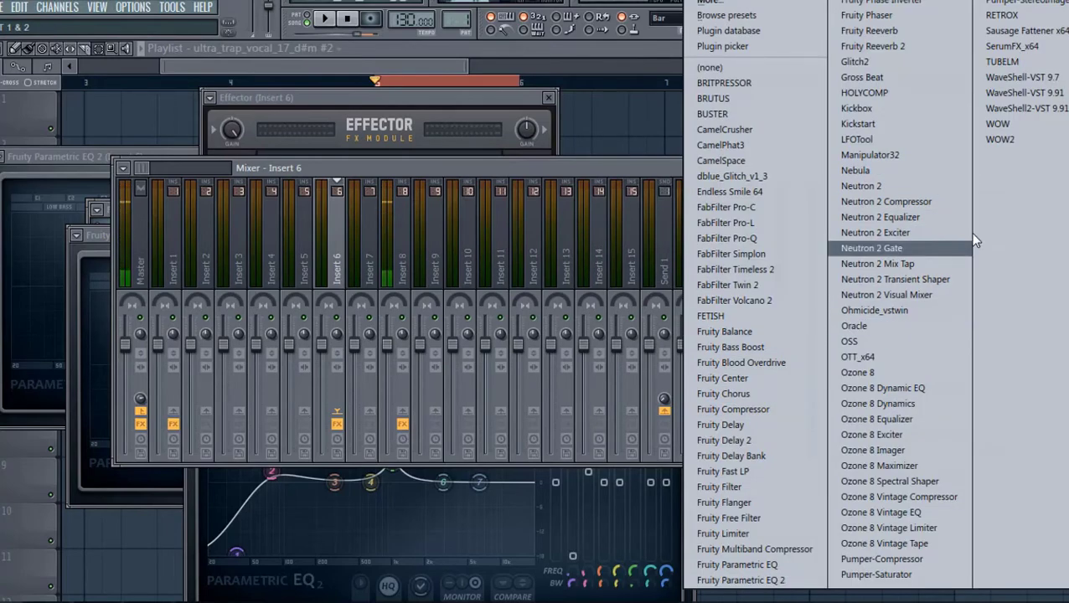
{"action": "left_click", "coordinate": [1019, 49]}
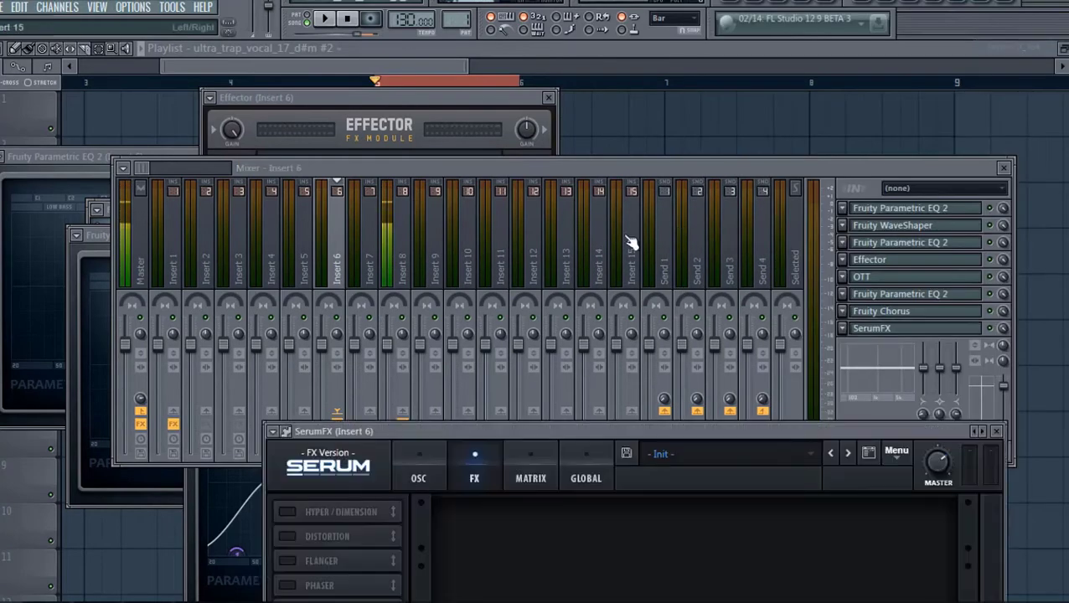
{"action": "left_click_drag", "start_coordinate": [519, 434], "coordinate": [411, 111]}
{"action": "key", "text": "space"}
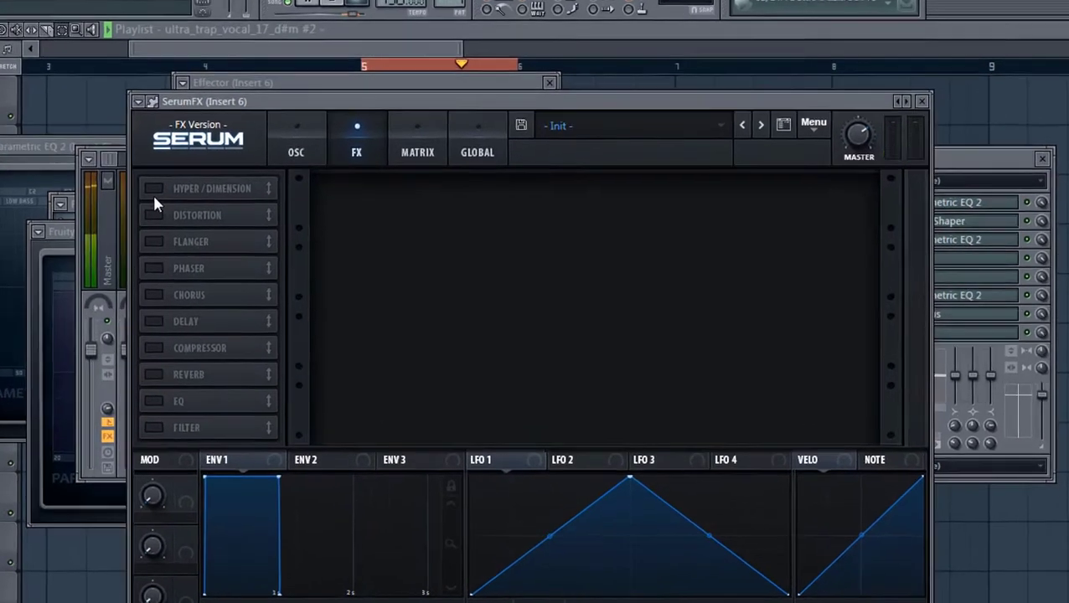
Enable Hyper/Dimension in SerumFX, with the Dimension mix at maximum and its size at minimum.
{"action": "left_click", "coordinate": [183, 195]}
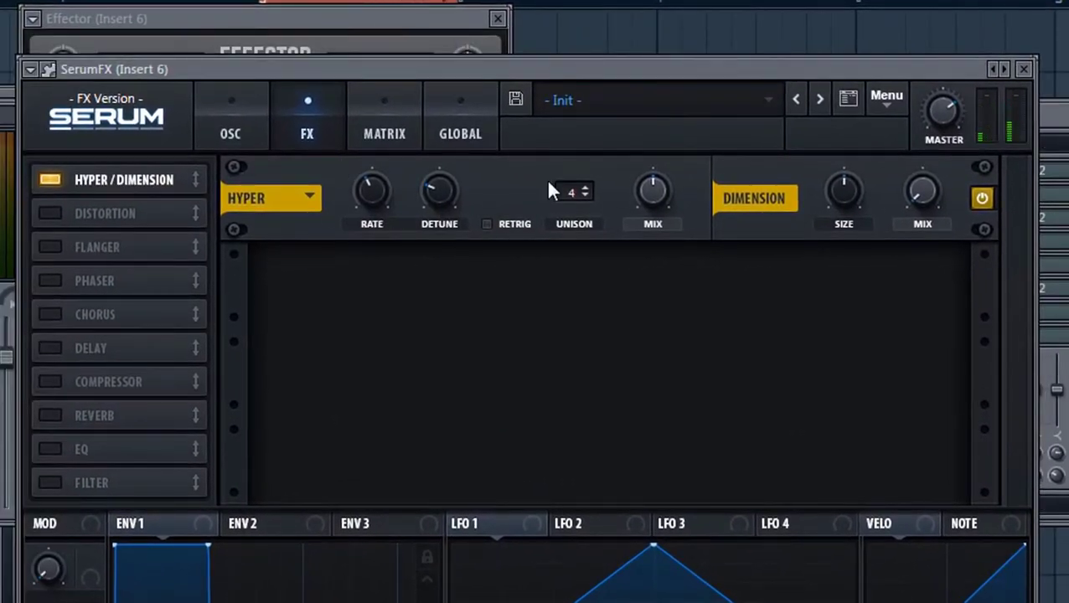
{"action": "left_click_drag", "start_coordinate": [933, 199], "coordinate": [937, 91]}
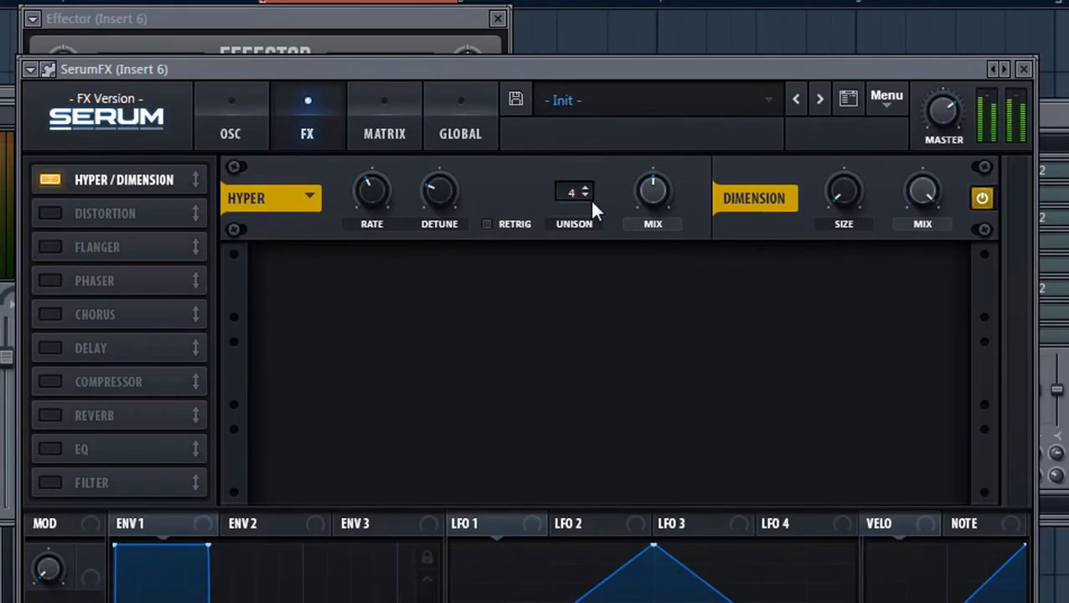
{"action": "left_click", "coordinate": [1059, 119]}
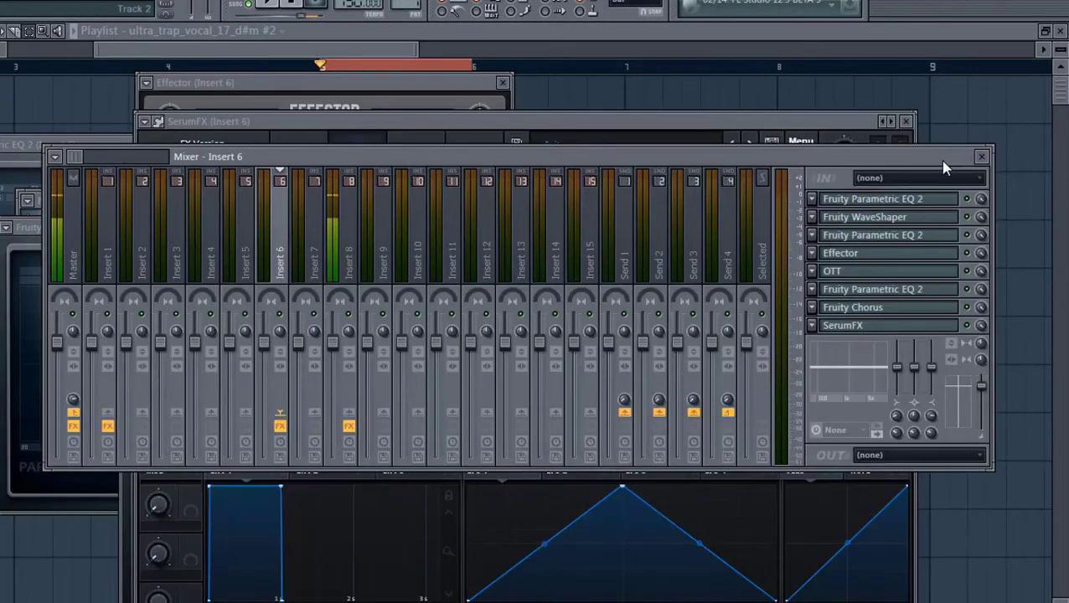
{"action": "left_click", "coordinate": [610, 124]}
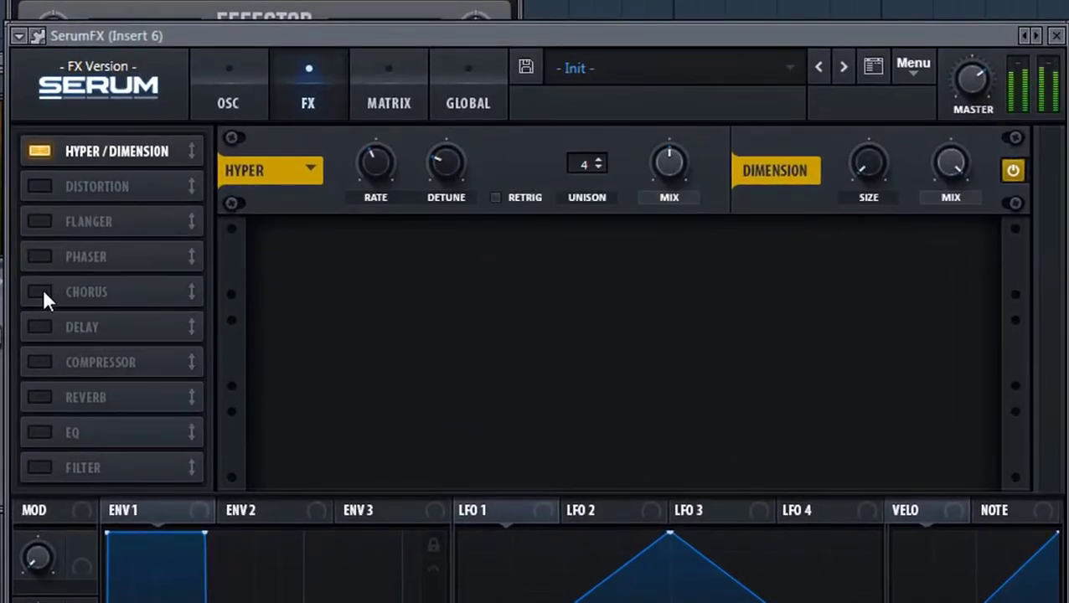
Enable the SerumFX Chorus, lower its mix and first delay, and bring the Hyper mix down to zero.
{"action": "left_click", "coordinate": [42, 291]}
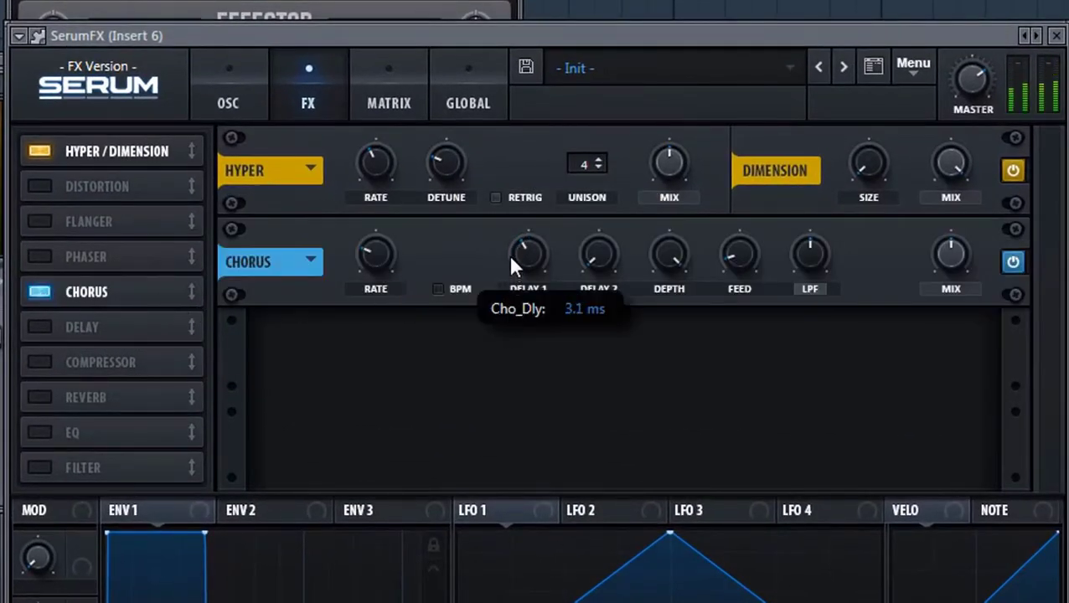
{"action": "left_click_drag", "start_coordinate": [951, 253], "coordinate": [949, 321]}
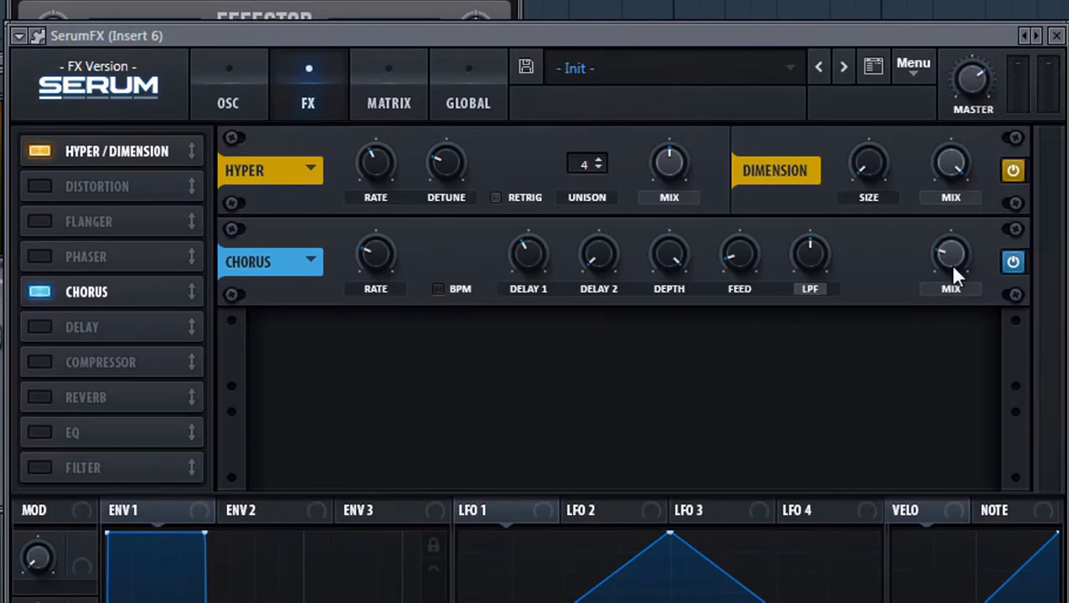
{"action": "left_click", "coordinate": [42, 147]}
{"action": "left_click", "coordinate": [42, 151]}
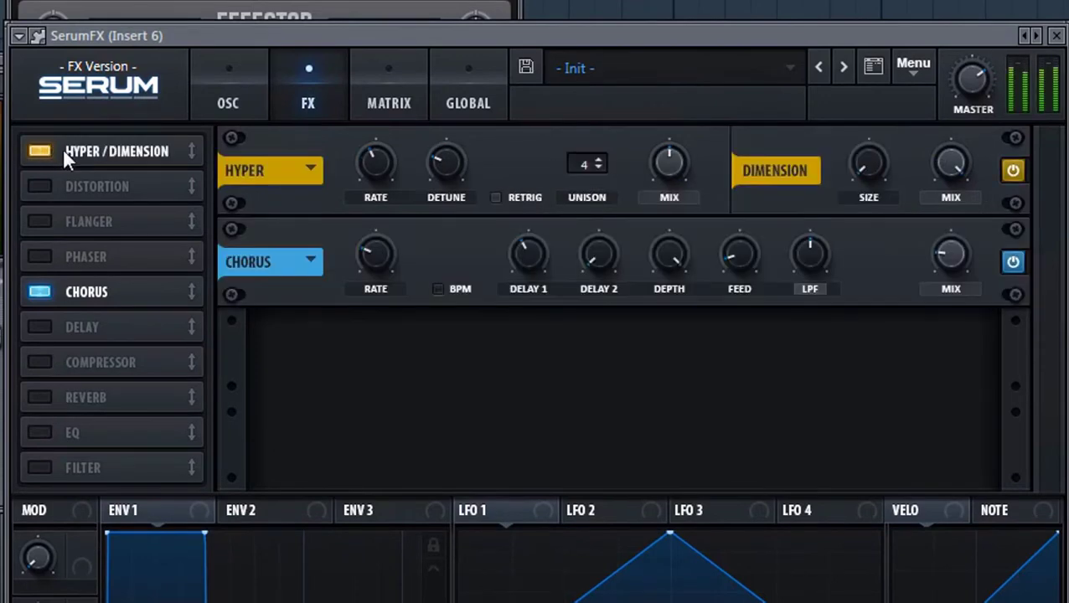
{"action": "left_click_drag", "start_coordinate": [653, 247], "coordinate": [653, 326]}
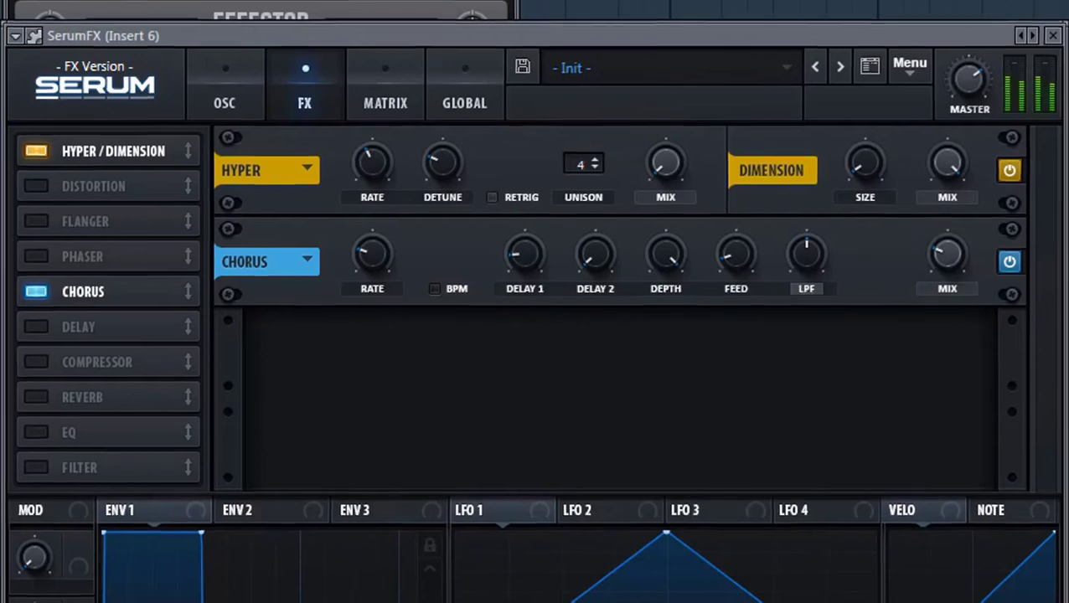
{"action": "left_click", "coordinate": [905, 77]}
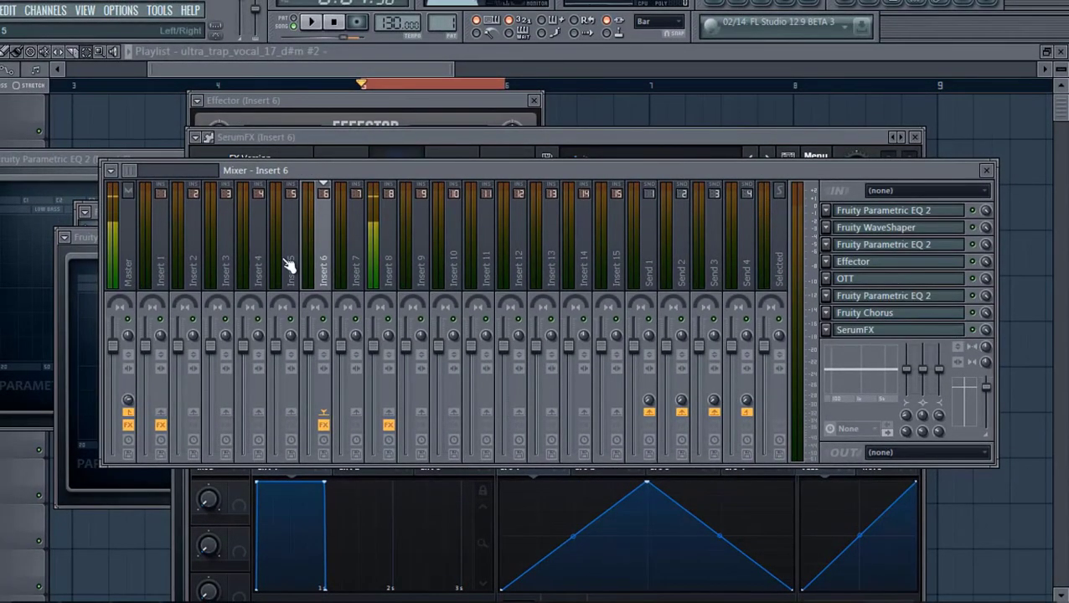
Select Insert 5 and load Fruity Parametric EQ 2 into its first slot.
{"action": "key", "text": "space"}
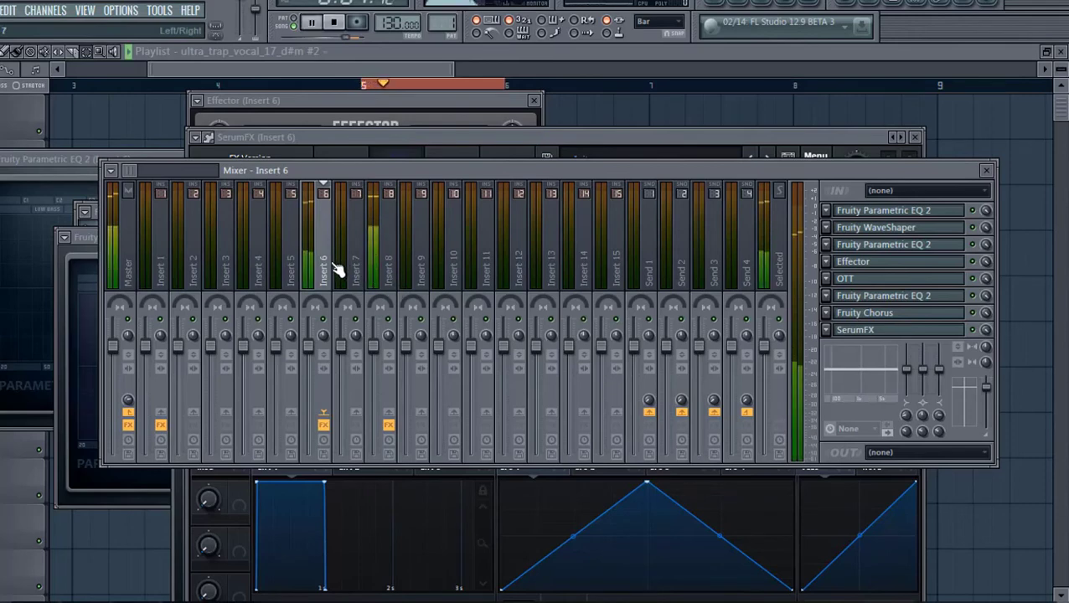
{"action": "left_click", "coordinate": [294, 273]}
{"action": "left_click", "coordinate": [828, 209]}
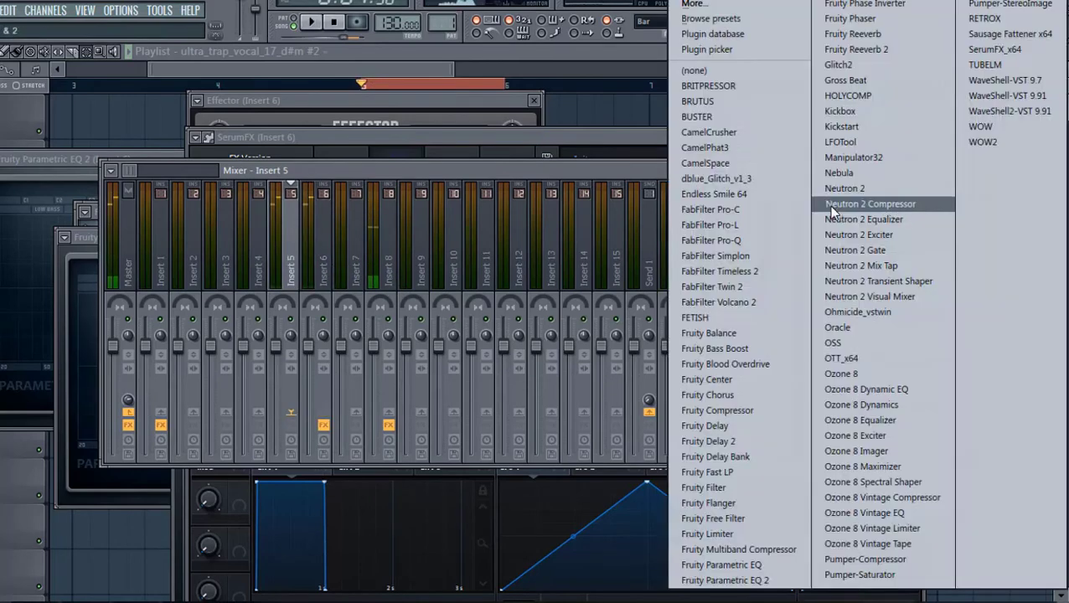
{"action": "left_click", "coordinate": [735, 50]}
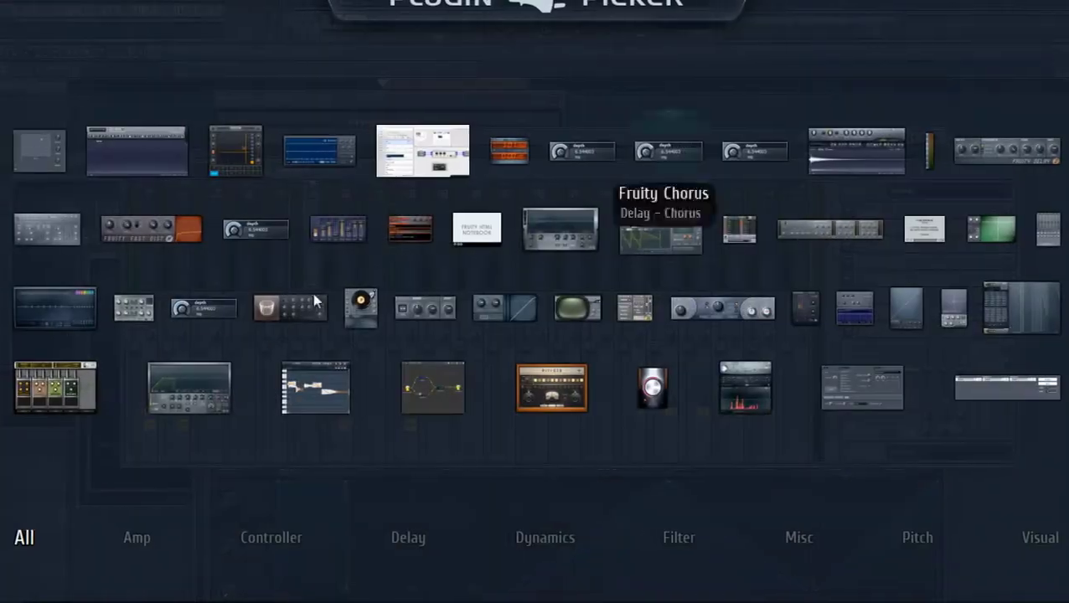
{"action": "left_click", "coordinate": [107, 318]}
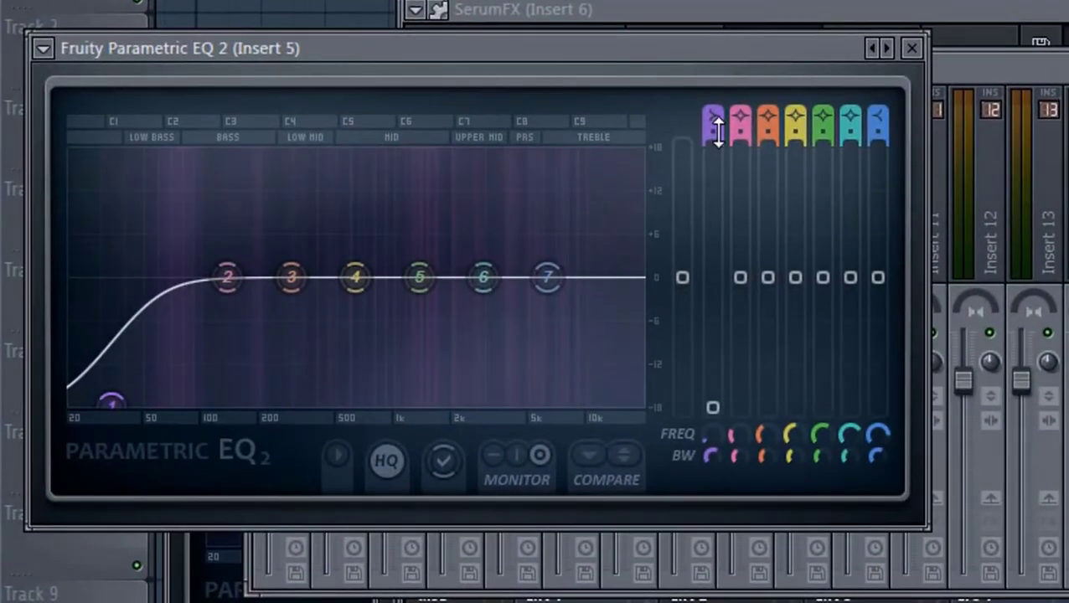
Shape the first EQ on Insert 5 with a steep low cut, small boosts on bands 2, 6 and 7, and a slight band 4 dip.
{"action": "left_click_drag", "start_coordinate": [531, 177], "coordinate": [530, 165]}
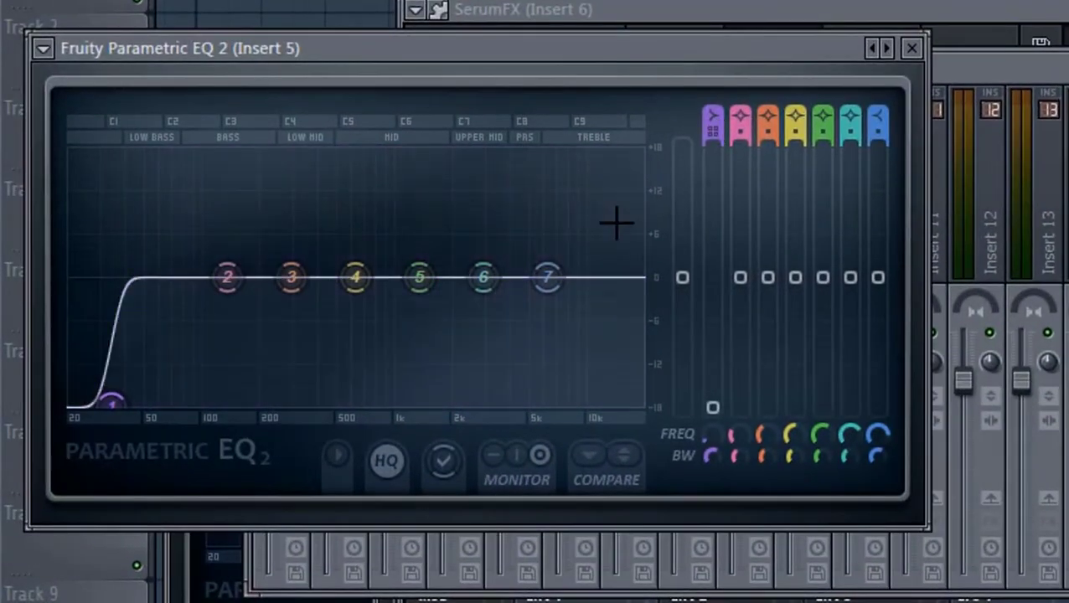
{"action": "left_click_drag", "start_coordinate": [85, 371], "coordinate": [95, 373]}
{"action": "left_click_drag", "start_coordinate": [227, 278], "coordinate": [252, 251]}
{"action": "left_click_drag", "start_coordinate": [483, 277], "coordinate": [478, 245]}
{"action": "left_click_drag", "start_coordinate": [547, 277], "coordinate": [573, 253]}
{"action": "left_click_drag", "start_coordinate": [476, 251], "coordinate": [450, 252]}
{"action": "left_click_drag", "start_coordinate": [356, 277], "coordinate": [382, 283]}
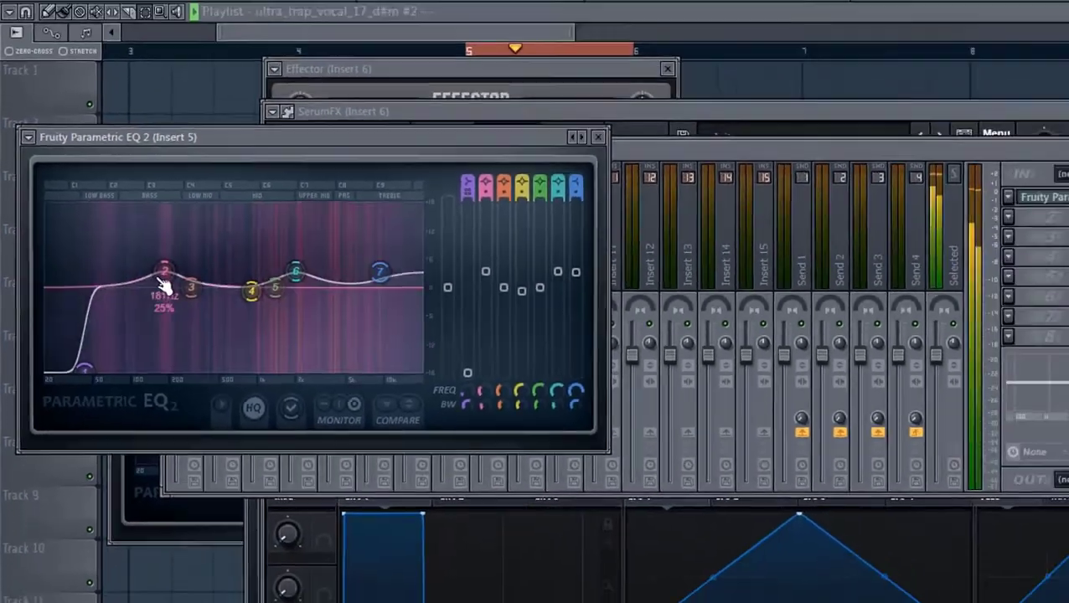
{"action": "left_click_drag", "start_coordinate": [161, 278], "coordinate": [144, 272]}
{"action": "key", "text": "space"}
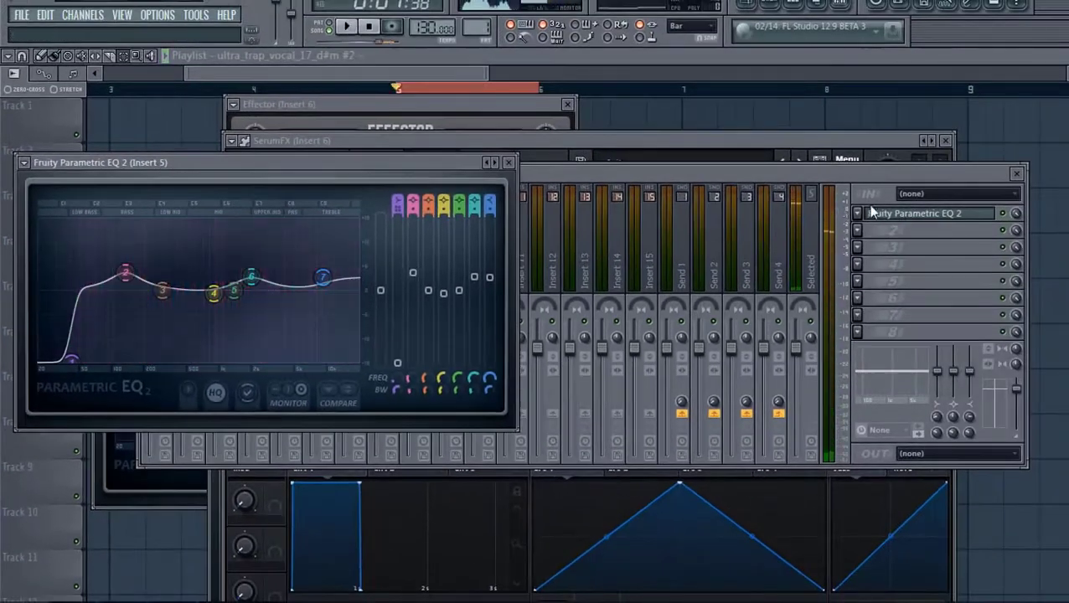
Load Ohmicide into Insert 5's second slot, set band 1's distortion type to Angry Mouse and band 2's gain to -19.4 dB.
{"action": "left_click", "coordinate": [1008, 217]}
{"action": "left_click", "coordinate": [886, 315]}
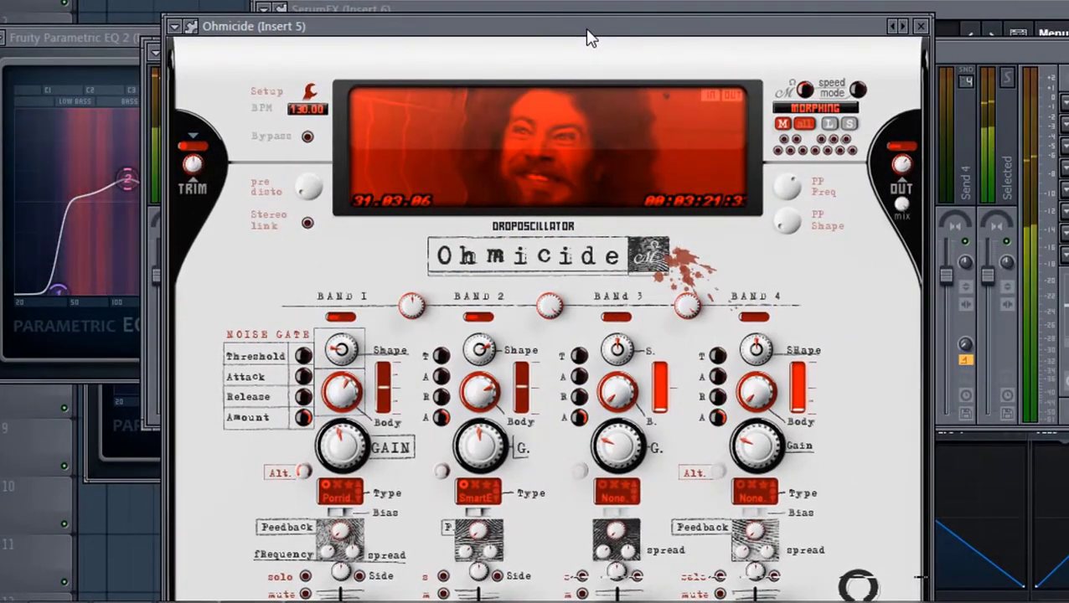
{"action": "left_click", "coordinate": [345, 497]}
{"action": "mouse_move", "coordinate": [466, 538]}
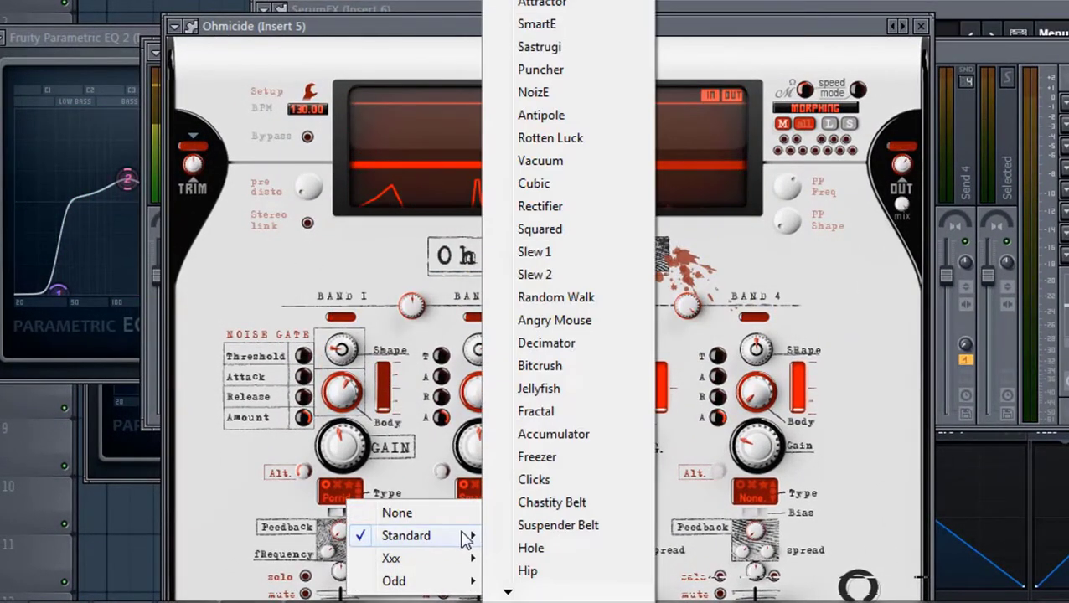
{"action": "scroll", "coordinate": [552, 234], "scroll_direction": "down", "scroll_amount": 2}
{"action": "left_click", "coordinate": [549, 232]}
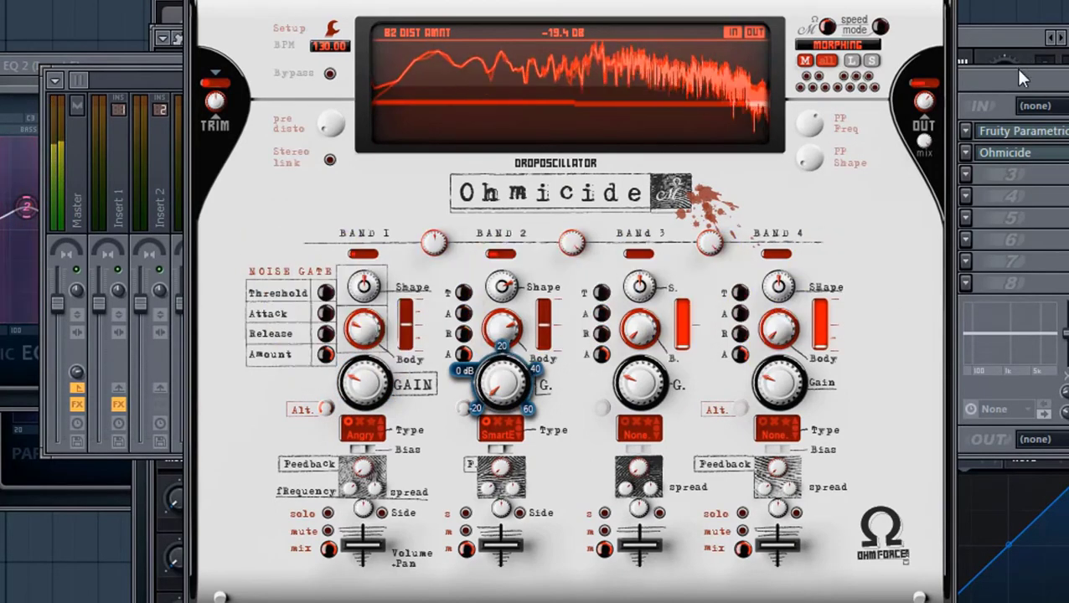
{"action": "left_click", "coordinate": [1008, 79]}
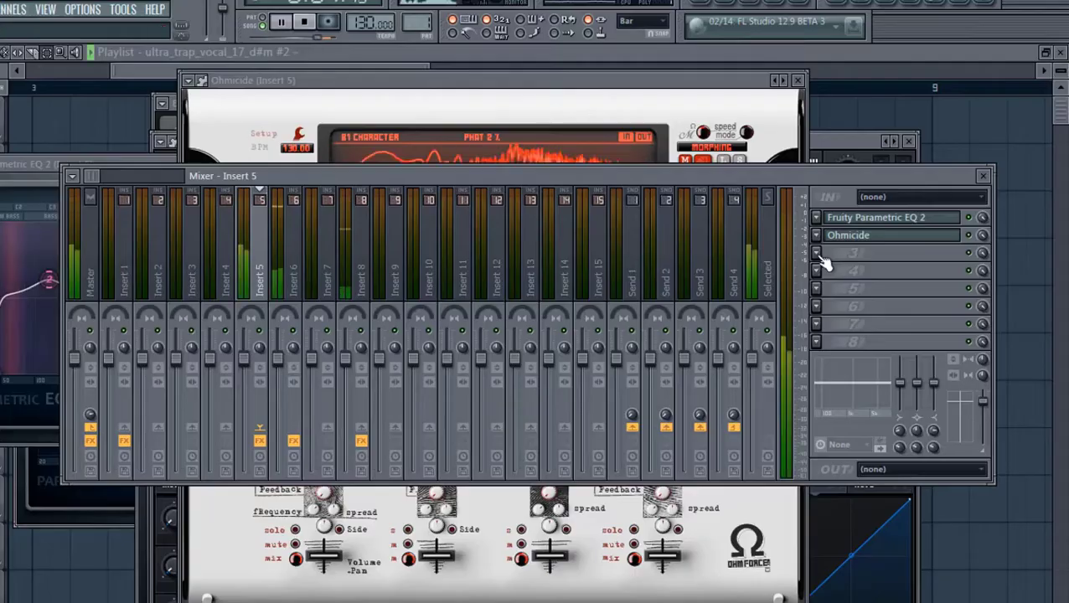
Add a second Fruity Parametric EQ 2 in the third slot of Insert 5.
{"action": "left_click", "coordinate": [819, 253]}
{"action": "left_click", "coordinate": [702, 50]}
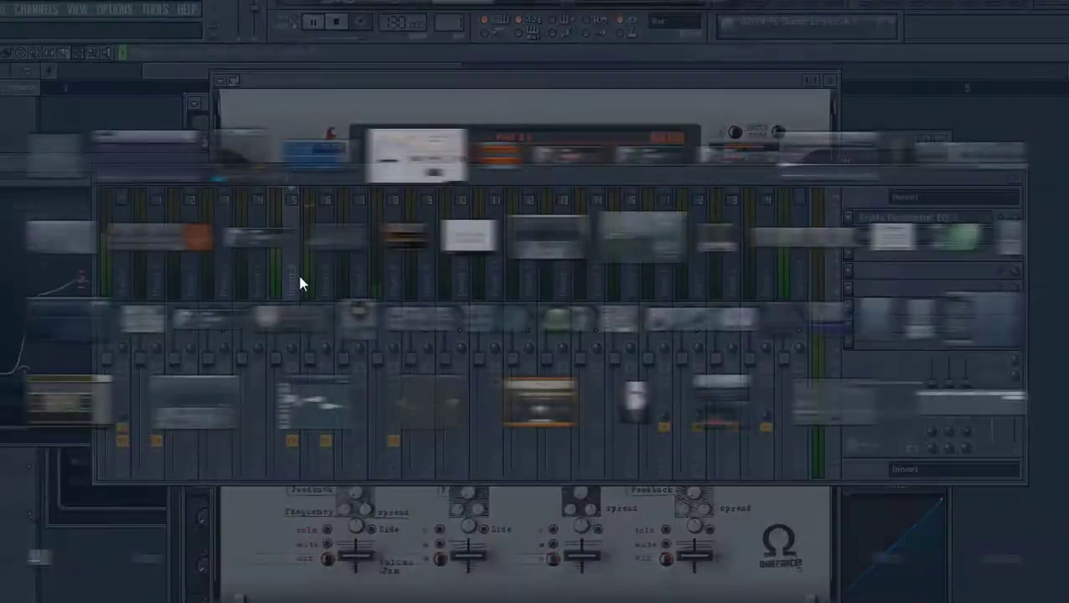
{"action": "left_click", "coordinate": [63, 335]}
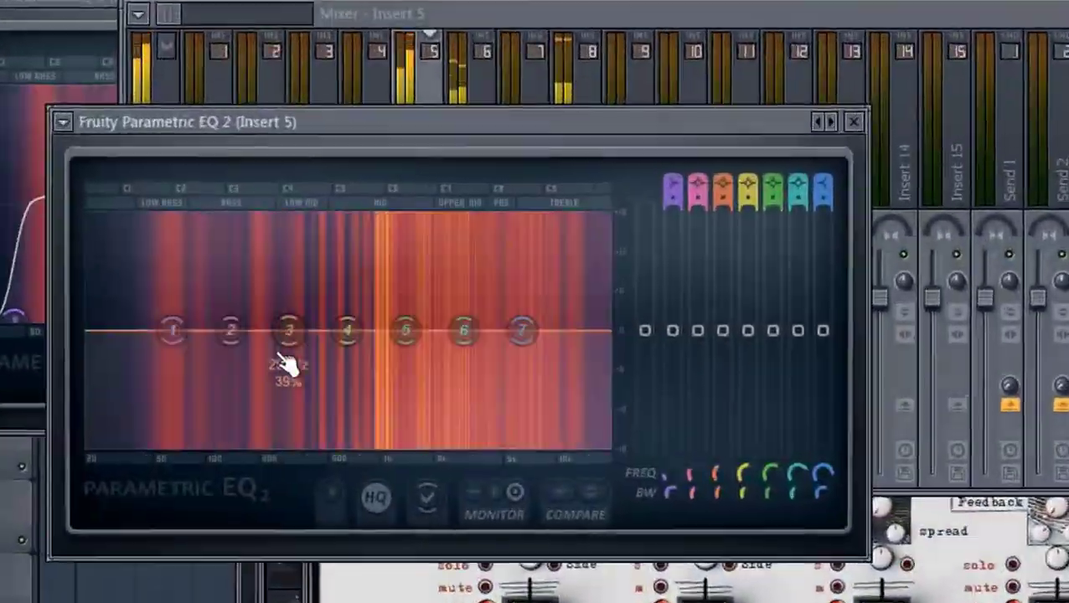
Shape the third-slot EQ on Insert 5 with a low cut on band 1, a slight band 5 boost and raised highs on band 7.
{"action": "left_click_drag", "start_coordinate": [162, 304], "coordinate": [82, 436]}
{"action": "left_click_drag", "start_coordinate": [899, 503], "coordinate": [903, 505]}
{"action": "mouse_move", "coordinate": [452, 298]}
{"action": "left_mouse_down"}
{"action": "mouse_move", "coordinate": [420, 258]}
{"action": "mouse_move", "coordinate": [415, 228]}
{"action": "mouse_move", "coordinate": [464, 232]}
{"action": "mouse_move", "coordinate": [492, 253]}
{"action": "mouse_move", "coordinate": [455, 257]}
{"action": "mouse_move", "coordinate": [451, 282]}
{"action": "left_mouse_up"}
{"action": "left_click_drag", "start_coordinate": [595, 301], "coordinate": [631, 277]}
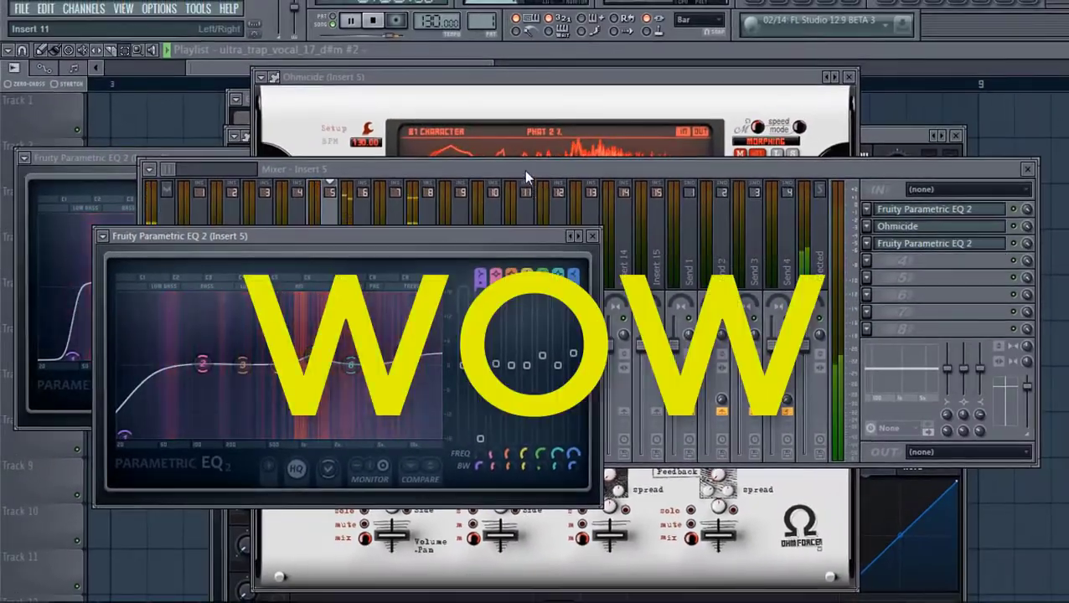
{"action": "left_click", "coordinate": [525, 172]}
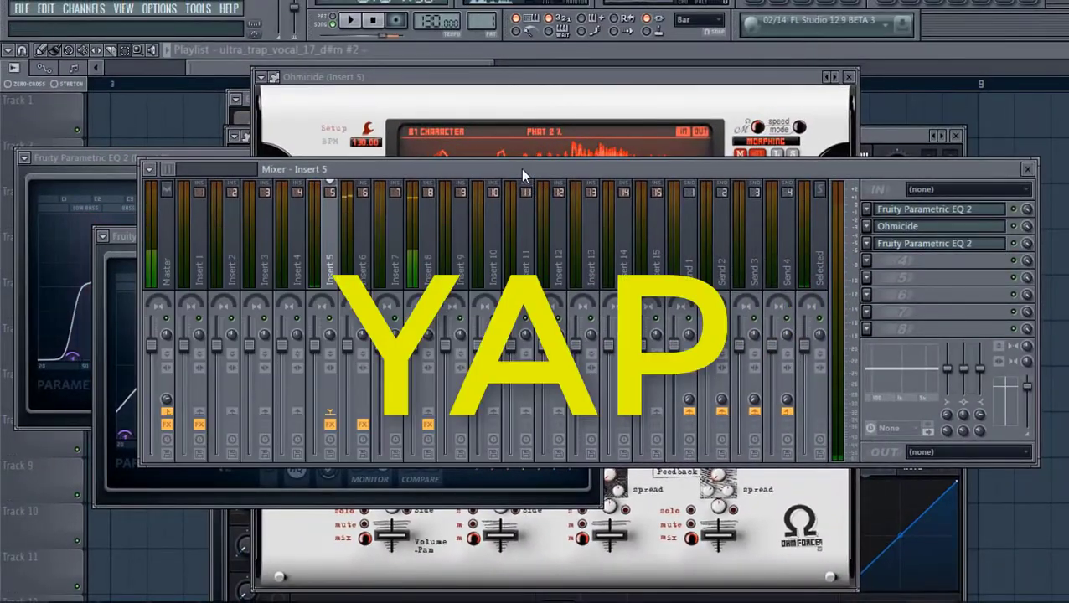
Load SerumFX into Insert 5's fourth slot and enable its Filter effect with the Reverb filter type.
{"action": "left_click", "coordinate": [868, 262]}
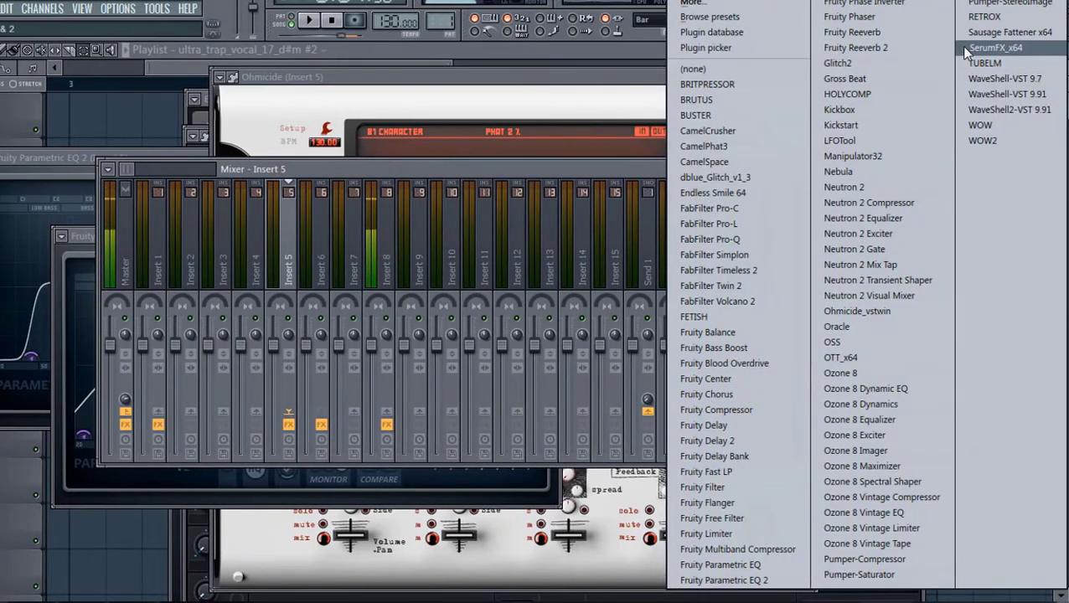
{"action": "left_click", "coordinate": [963, 48]}
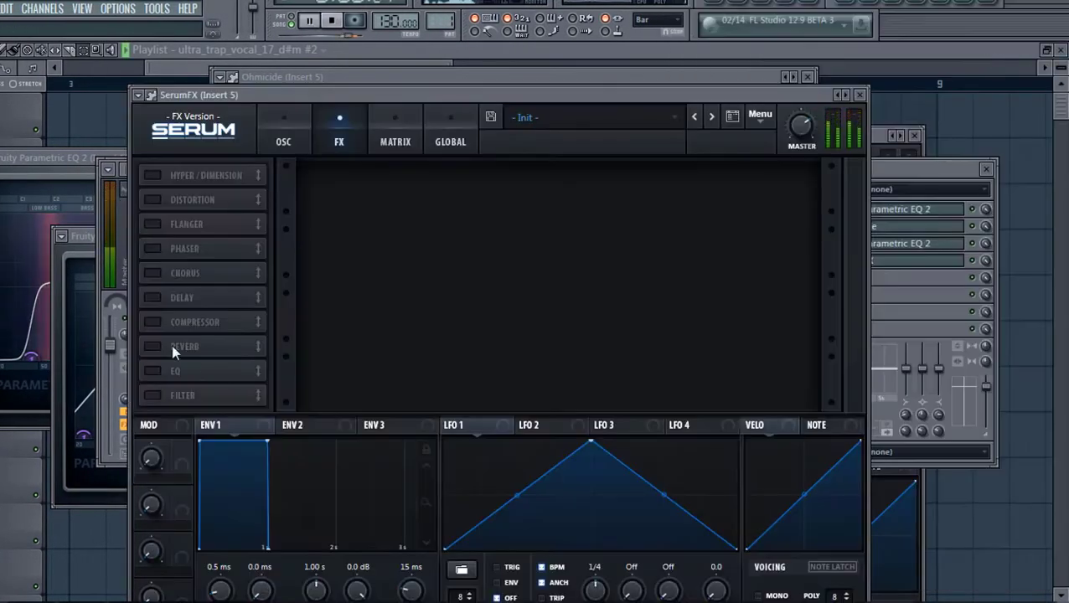
{"action": "left_click", "coordinate": [152, 395]}
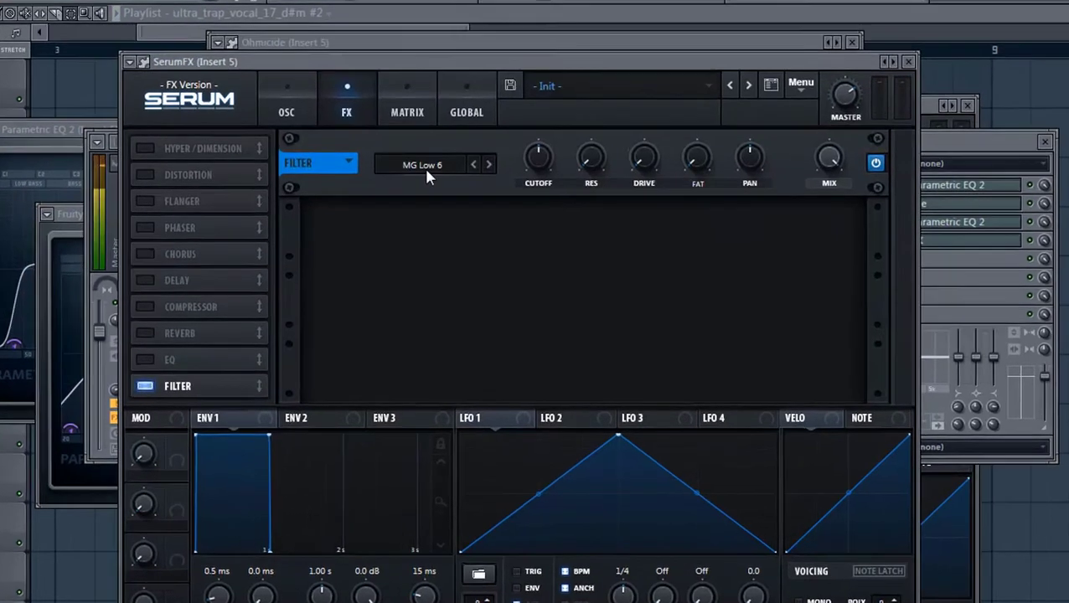
{"action": "left_click", "coordinate": [408, 190]}
{"action": "mouse_move", "coordinate": [415, 265]}
{"action": "left_click", "coordinate": [517, 465]}
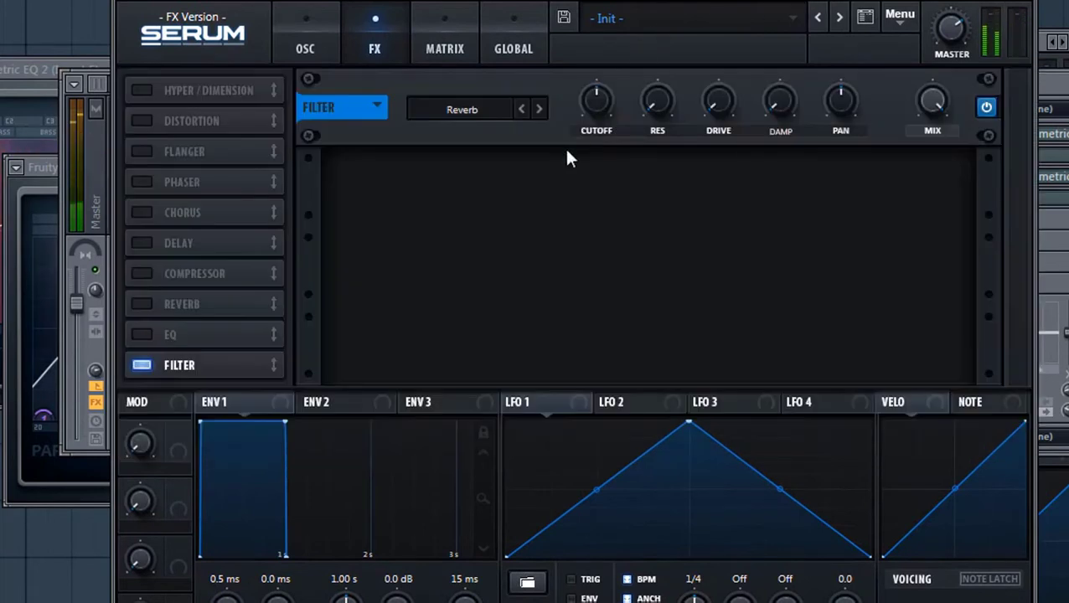
Lower the SerumFX filter cutoff to just above its minimum, raise the resonance and reduce the mix.
{"action": "left_click_drag", "start_coordinate": [589, 133], "coordinate": [577, 167]}
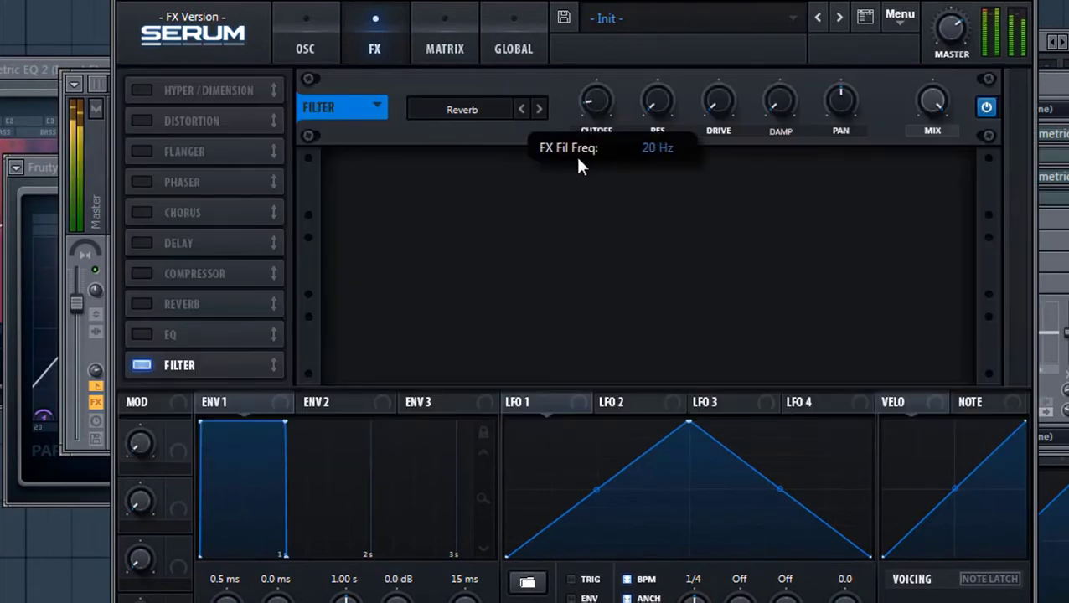
{"action": "left_click_drag", "start_coordinate": [597, 99], "coordinate": [596, 92]}
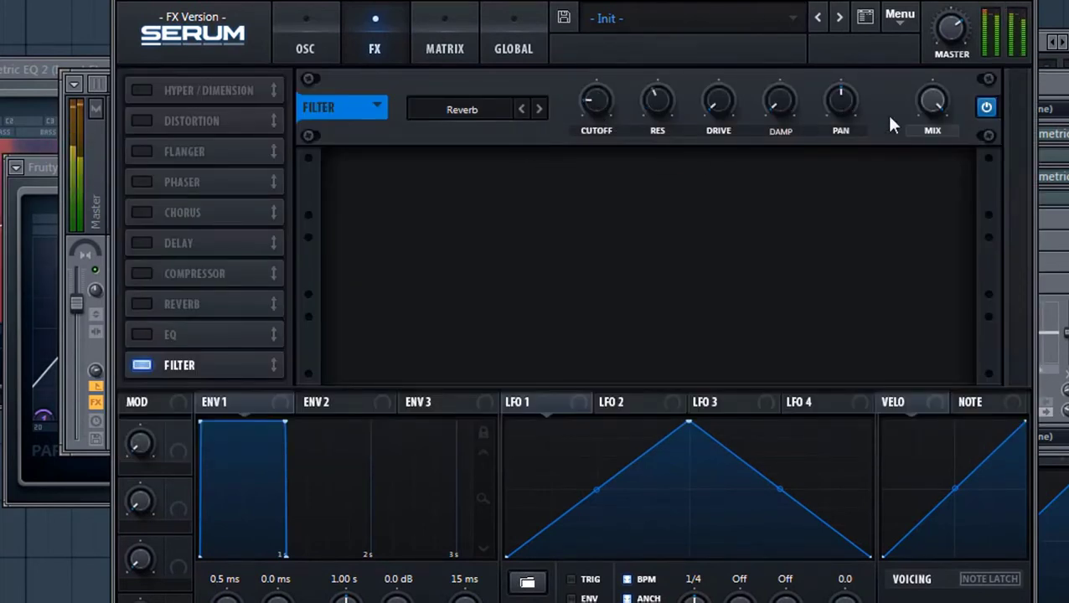
{"action": "left_click_drag", "start_coordinate": [941, 99], "coordinate": [914, 197]}
Slightly lower the volume faders of Insert 6 and Insert 5 in the mixer.
{"action": "key", "text": "F9"}
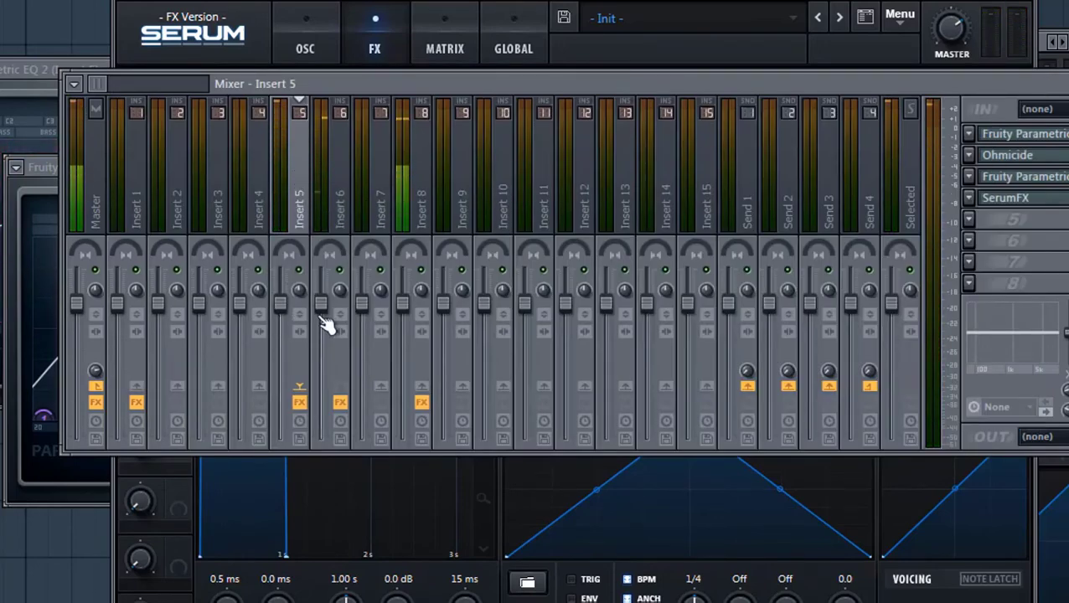
{"action": "left_click_drag", "start_coordinate": [323, 305], "coordinate": [322, 316]}
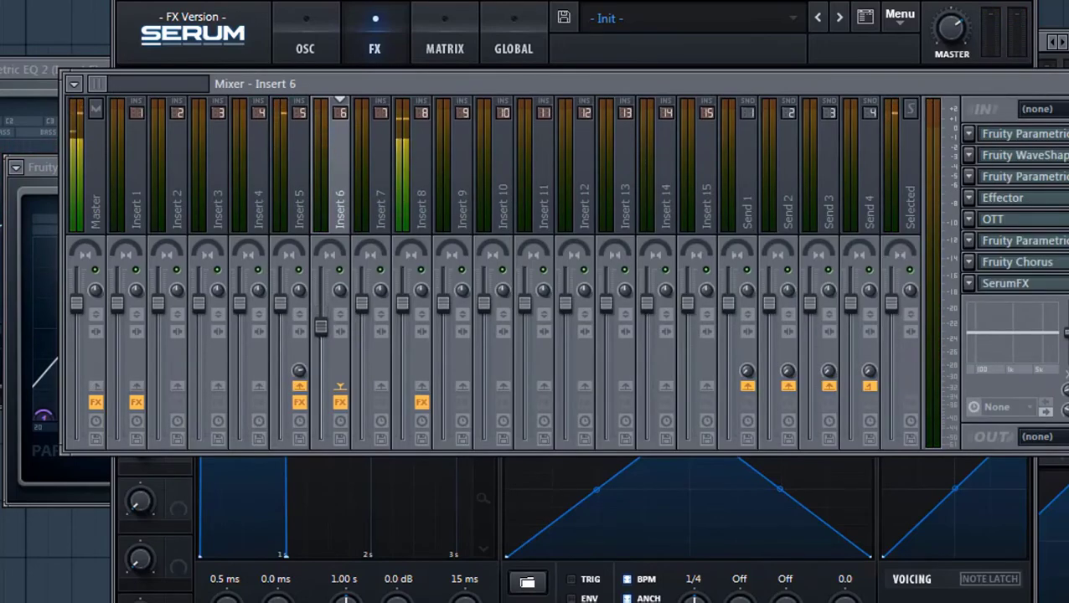
{"action": "left_click", "coordinate": [304, 335]}
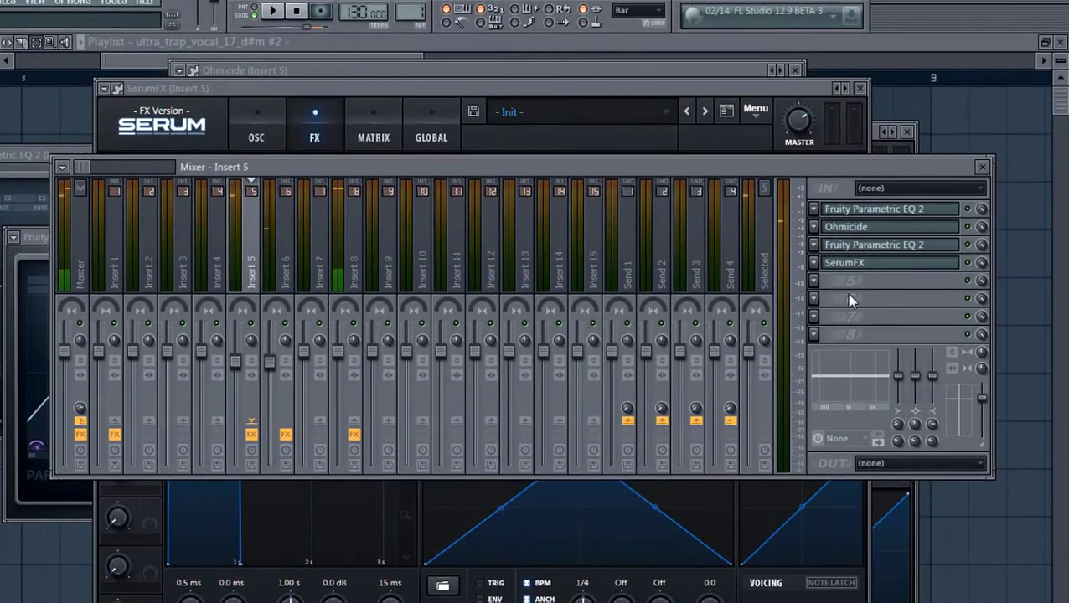
Add Fruity Parametric EQ 2 to Insert 5's fifth slot with a band 1 low cut, narrow band 5 boost near 2042 Hz and band 2 boost near 122 Hz.
{"action": "left_click", "coordinate": [823, 297]}
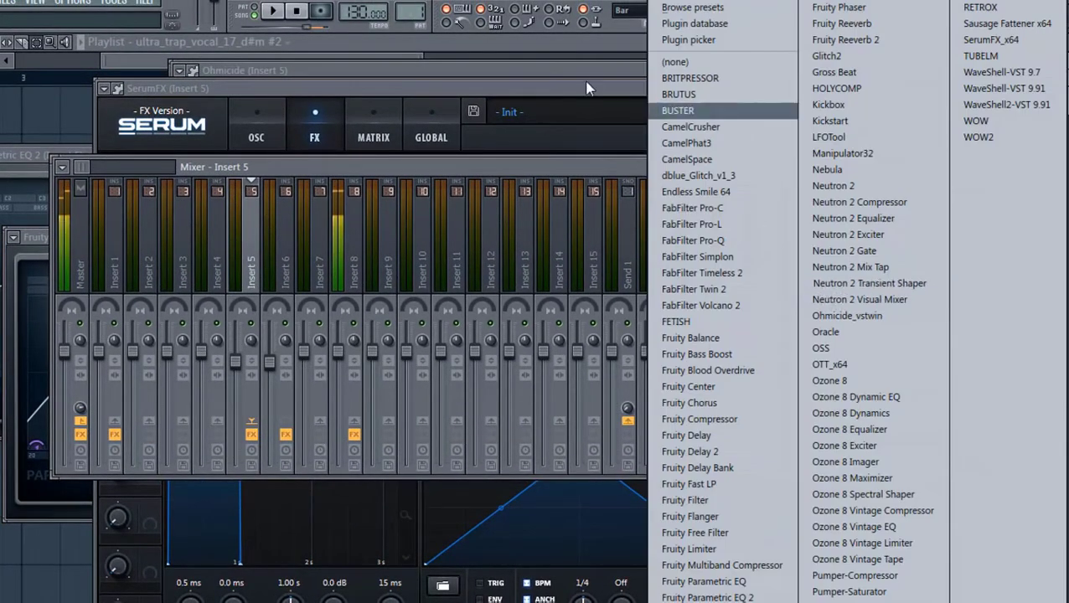
{"action": "left_click", "coordinate": [708, 597]}
{"action": "left_click_drag", "start_coordinate": [167, 455], "coordinate": [151, 526]}
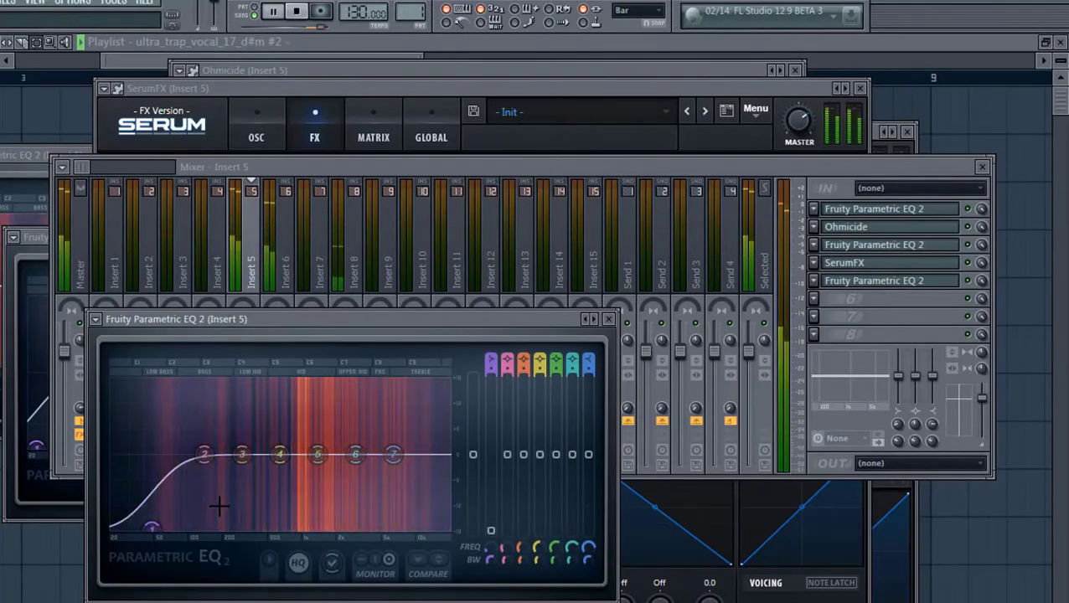
{"action": "left_click_drag", "start_coordinate": [555, 559], "coordinate": [555, 599]}
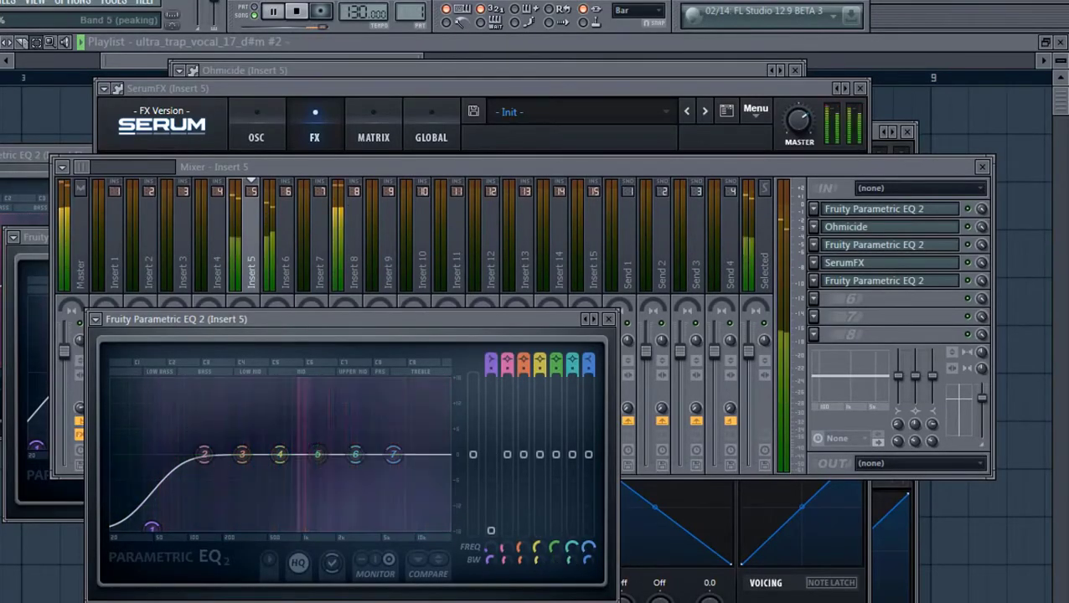
{"action": "key", "text": "space"}
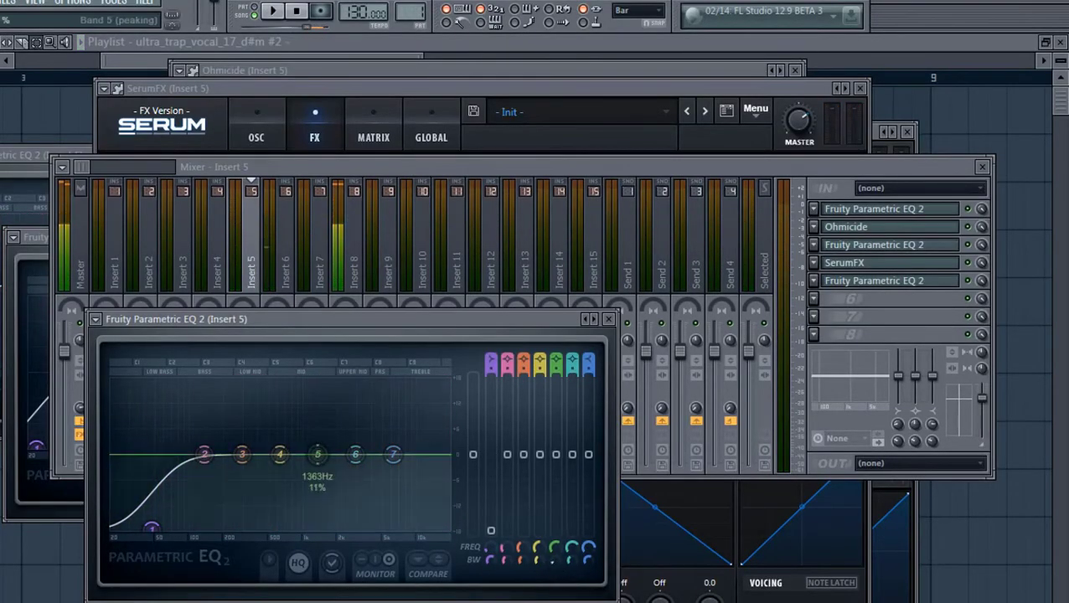
{"action": "key", "text": "space"}
{"action": "left_click_drag", "start_coordinate": [317, 454], "coordinate": [338, 433]}
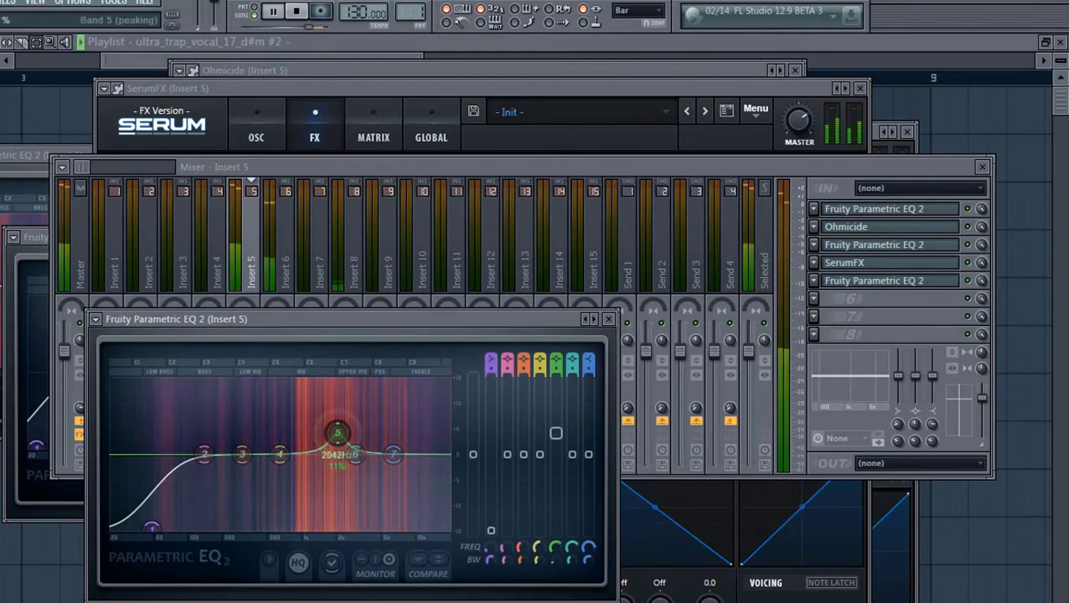
{"action": "mouse_move", "coordinate": [204, 454]}
{"action": "left_mouse_down"}
{"action": "mouse_move", "coordinate": [208, 443]}
{"action": "mouse_move", "coordinate": [180, 420]}
{"action": "mouse_move", "coordinate": [198, 435]}
{"action": "left_mouse_up"}
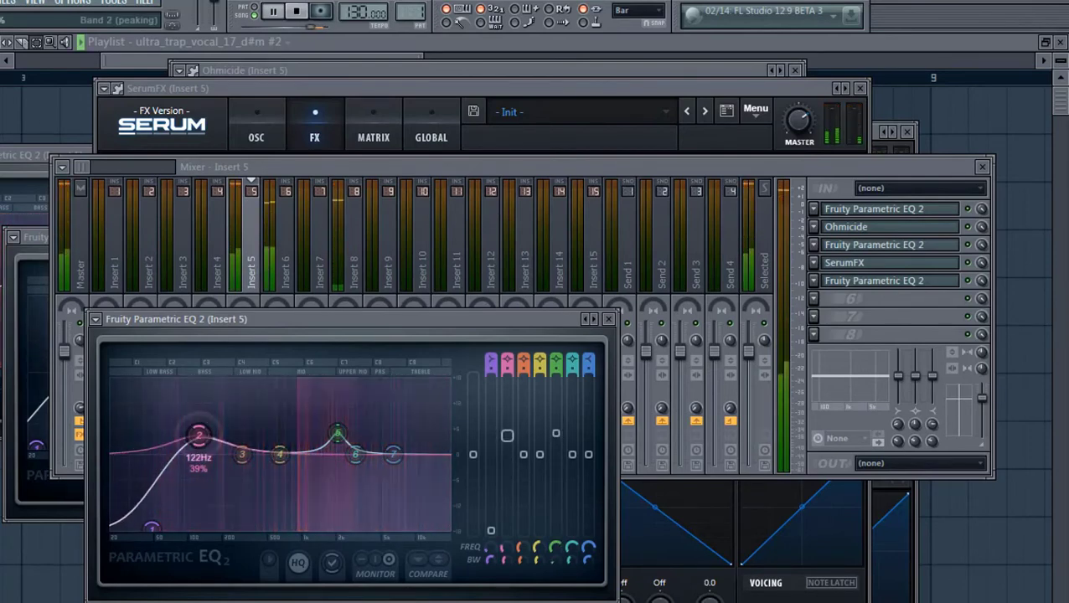
{"action": "key", "text": "space"}
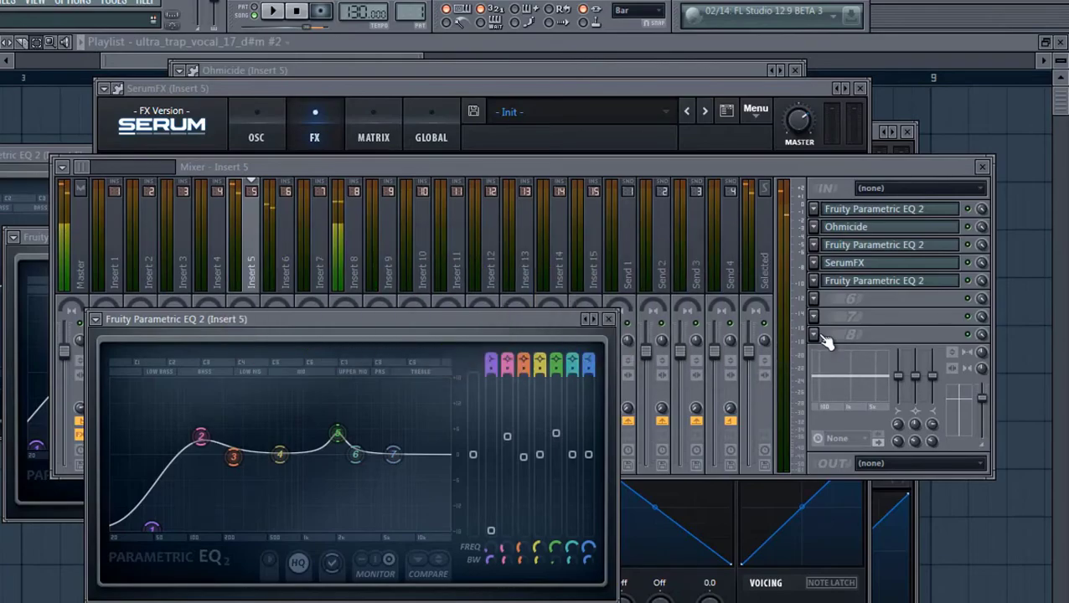
Load Fruity Compressor into Insert 5's sixth slot, set threshold -8.9 dB and ratio 4.1:1, raise the gain to 4.0 dB and trim it back slightly.
{"action": "left_click", "coordinate": [814, 298]}
{"action": "left_click", "coordinate": [719, 43]}
{"action": "left_click", "coordinate": [186, 230]}
{"action": "key", "text": "space"}
{"action": "left_click_drag", "start_coordinate": [153, 389], "coordinate": [153, 409]}
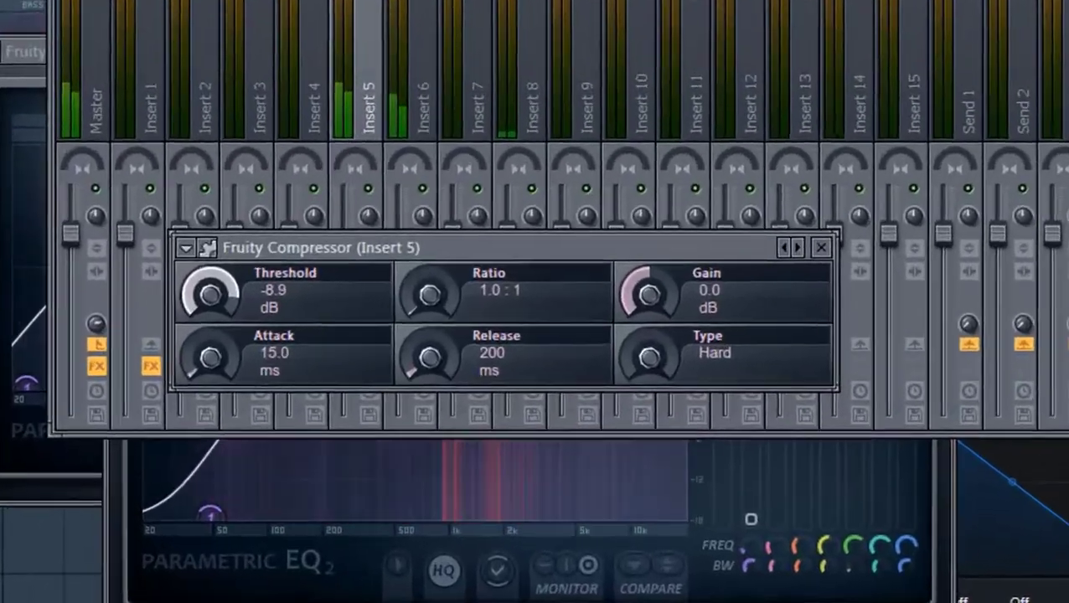
{"action": "left_click_drag", "start_coordinate": [429, 294], "coordinate": [430, 280]}
{"action": "left_click_drag", "start_coordinate": [649, 294], "coordinate": [649, 284]}
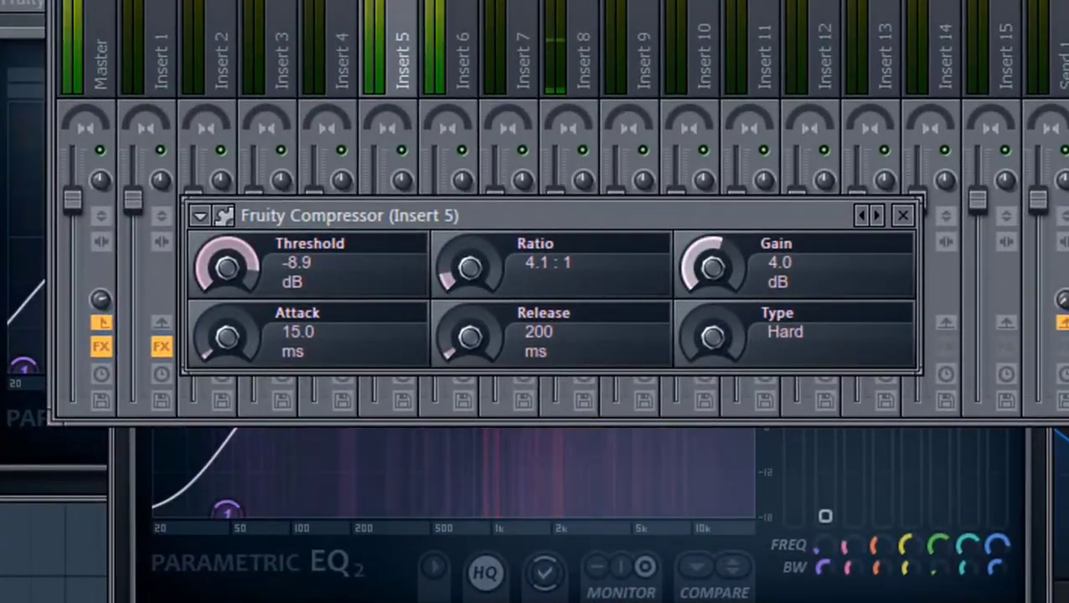
{"action": "mouse_move", "coordinate": [712, 266]}
{"action": "left_mouse_down"}
{"action": "mouse_move", "coordinate": [713, 254]}
{"action": "mouse_move", "coordinate": [712, 273]}
{"action": "left_mouse_up"}
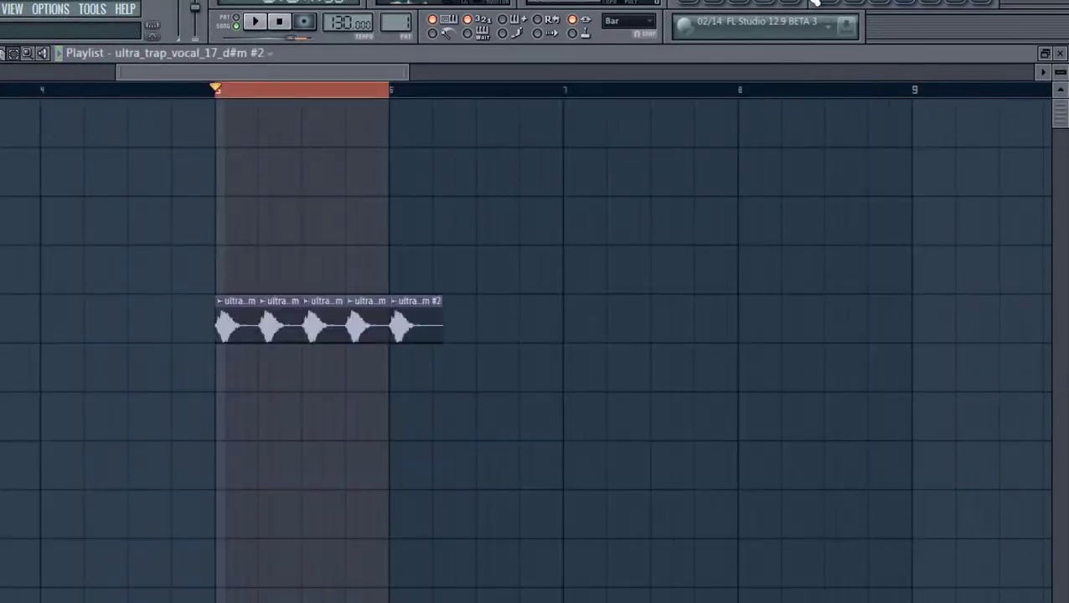
Bypass the effects on Inserts 5 and 6 to hear the dry vocal, and re-enable both chains.
{"action": "left_click", "coordinate": [794, 3]}
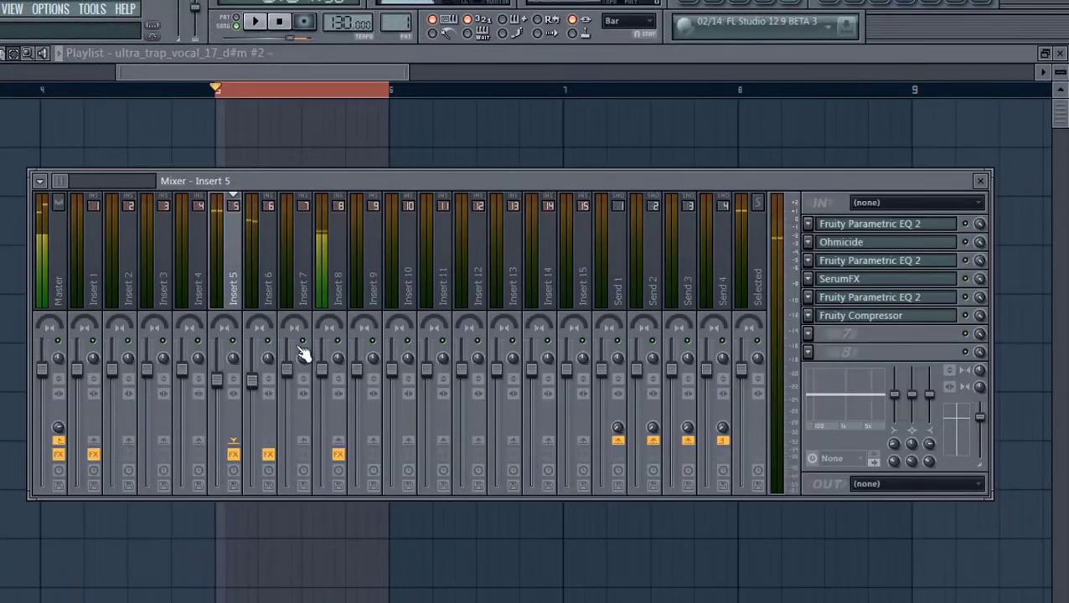
{"action": "left_click", "coordinate": [232, 453]}
{"action": "left_click", "coordinate": [268, 453]}
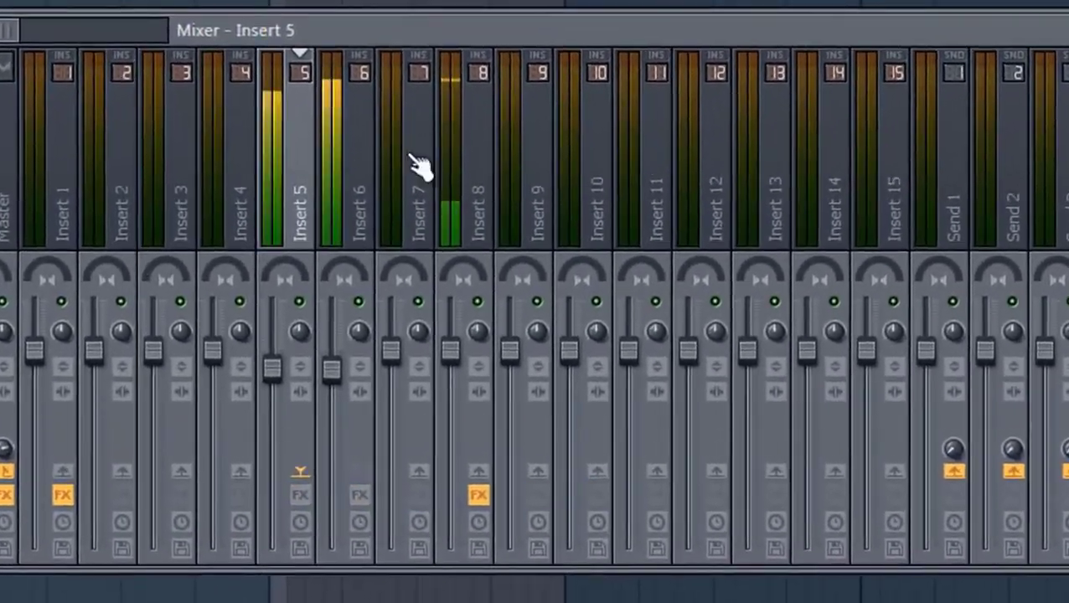
{"action": "left_click", "coordinate": [305, 496]}
{"action": "left_click", "coordinate": [362, 496]}
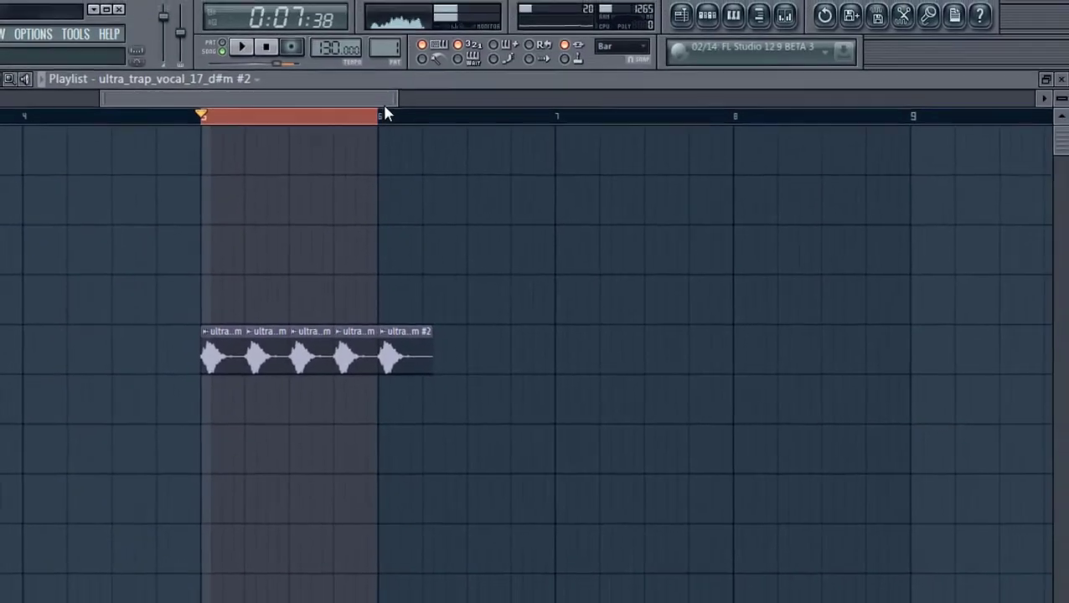
Keep only the first vocal clip at bar 5, stretch it to about 2.25 beats and trim it to one beat.
{"action": "left_click_drag", "start_coordinate": [382, 111], "coordinate": [124, 100]}
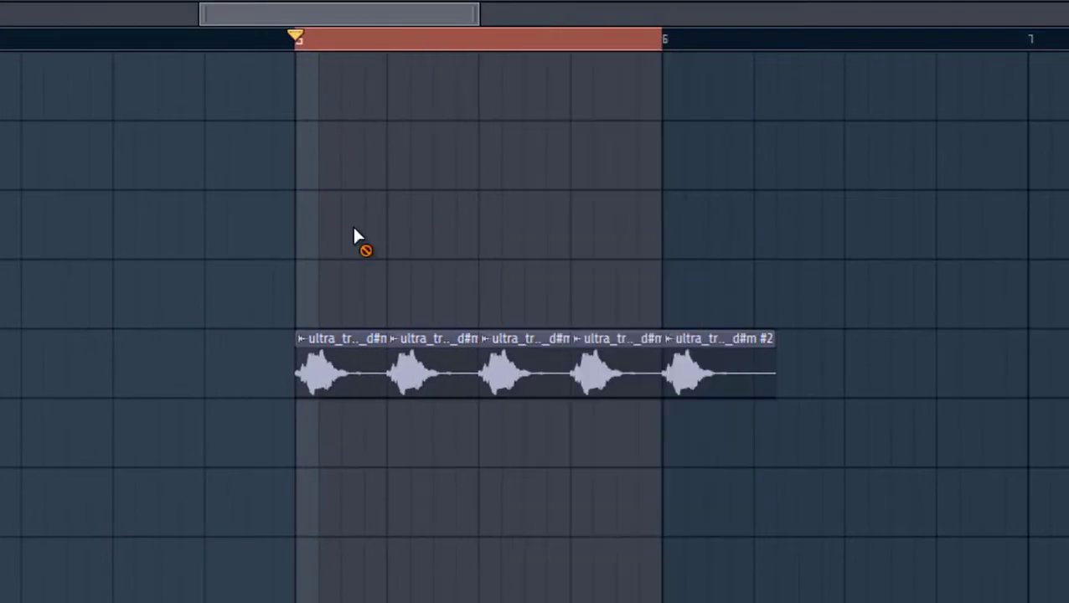
{"action": "key", "text": "space"}
{"action": "double_click", "coordinate": [441, 367]}
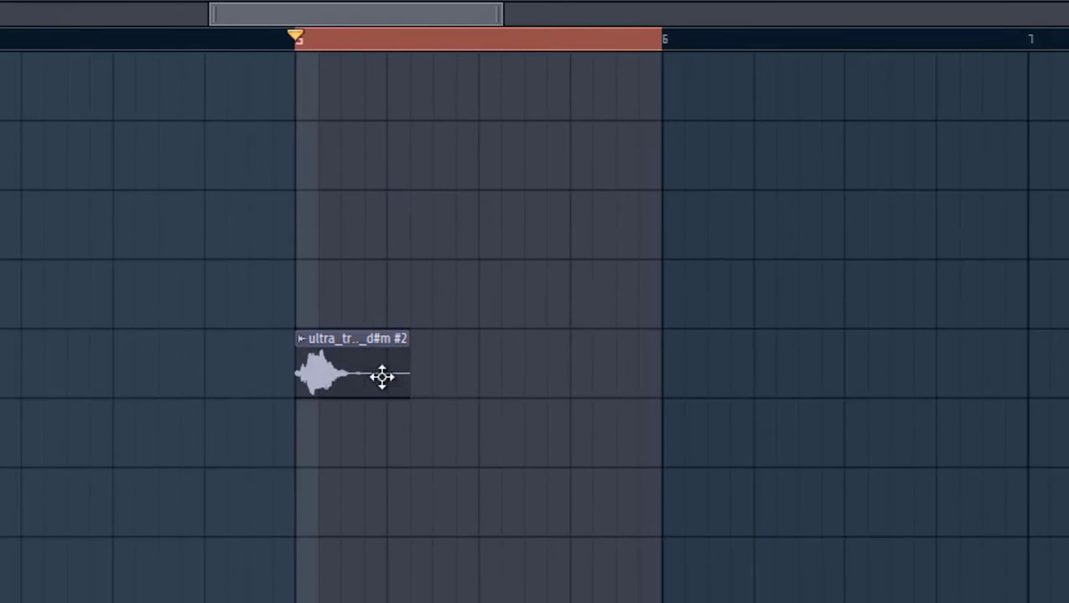
{"action": "left_click_drag", "start_coordinate": [407, 346], "coordinate": [502, 334]}
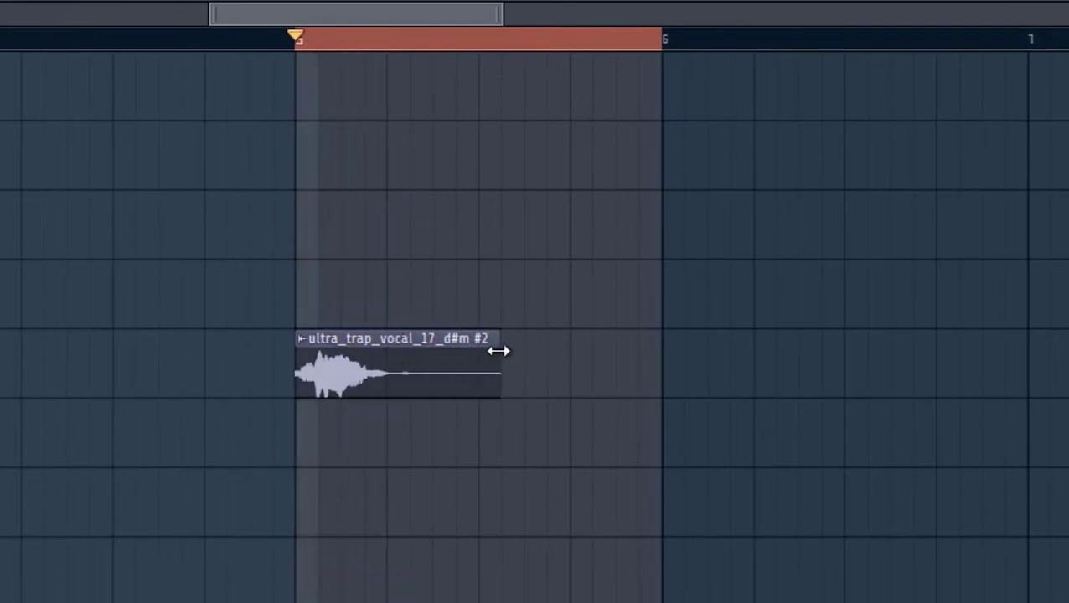
{"action": "left_click_drag", "start_coordinate": [500, 352], "coordinate": [386, 363]}
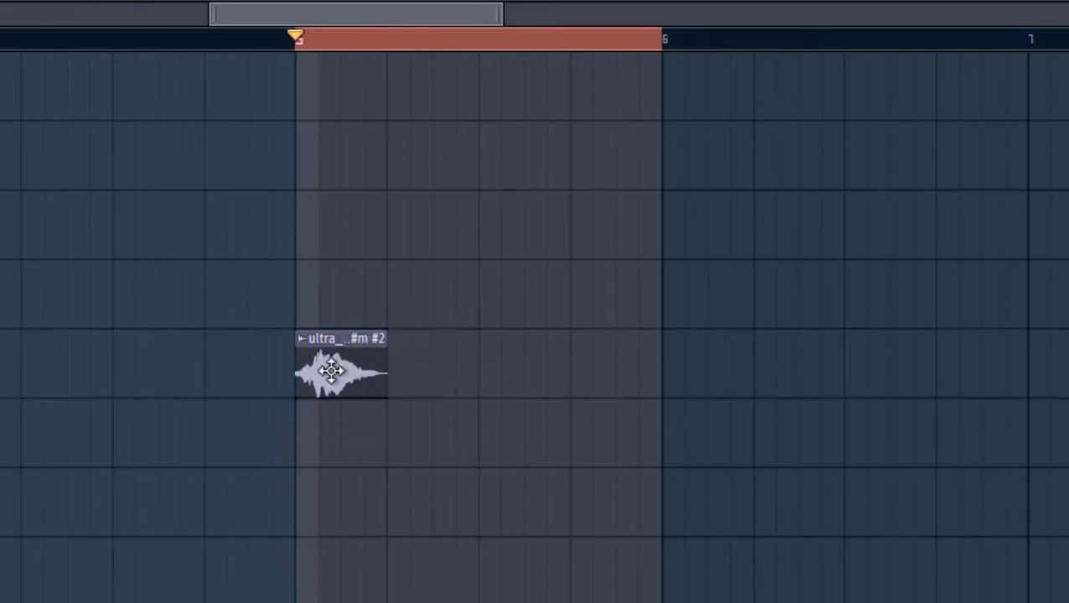
Repeat the trimmed vocal clip on each beat of bar 5 on Track 5 and play the loop.
{"action": "mouse_move", "coordinate": [417, 300]}
{"action": "left_mouse_down"}
{"action": "mouse_move", "coordinate": [620, 279]}
{"action": "mouse_move", "coordinate": [509, 375]}
{"action": "left_mouse_up"}
{"action": "key", "text": "space"}
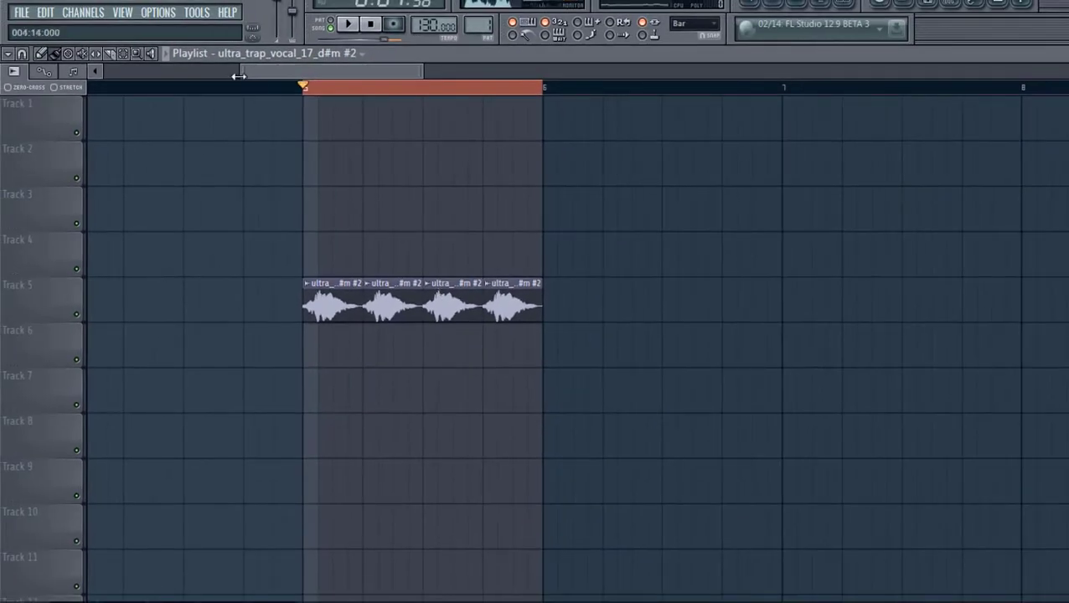
{"action": "left_click_drag", "start_coordinate": [239, 76], "coordinate": [109, 76]}
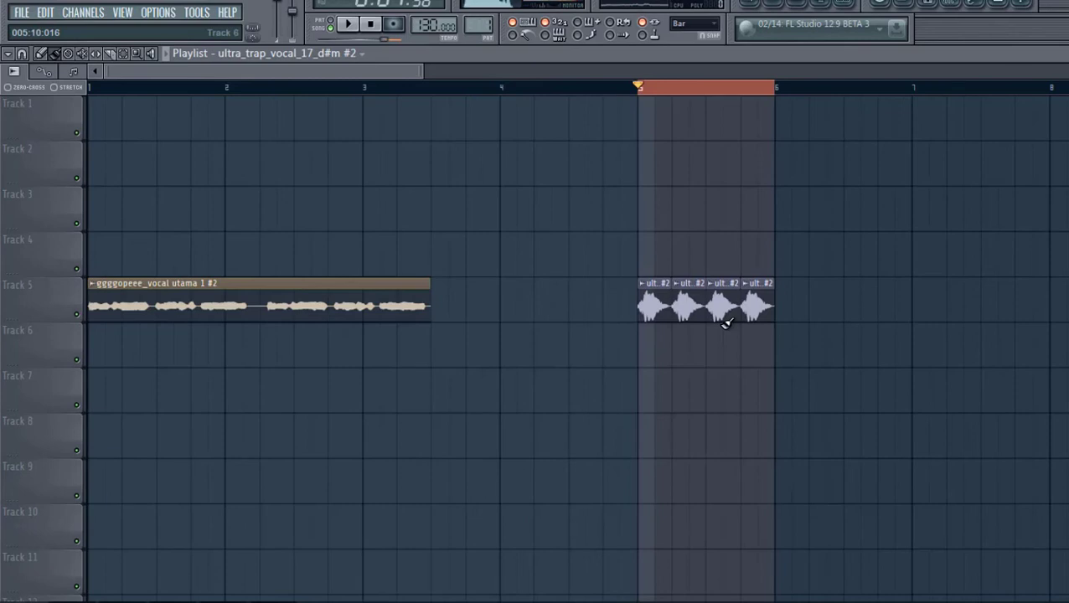